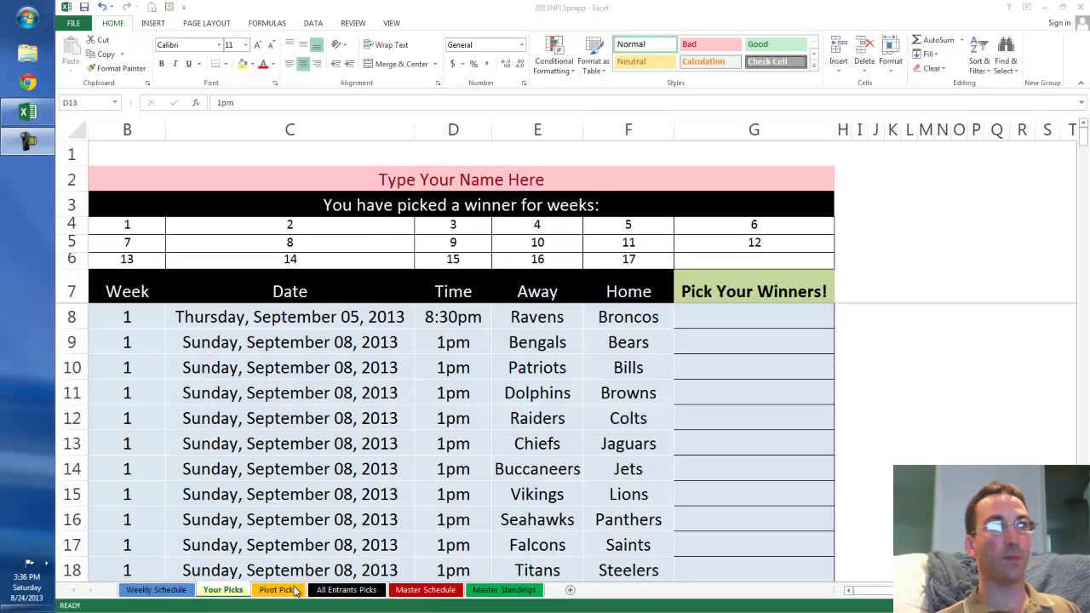
# Check the Weekly Schedule sheet, then return to Your Picks and enter the entrant's name in the name cell in row 2.
pyautogui.click(185, 592)
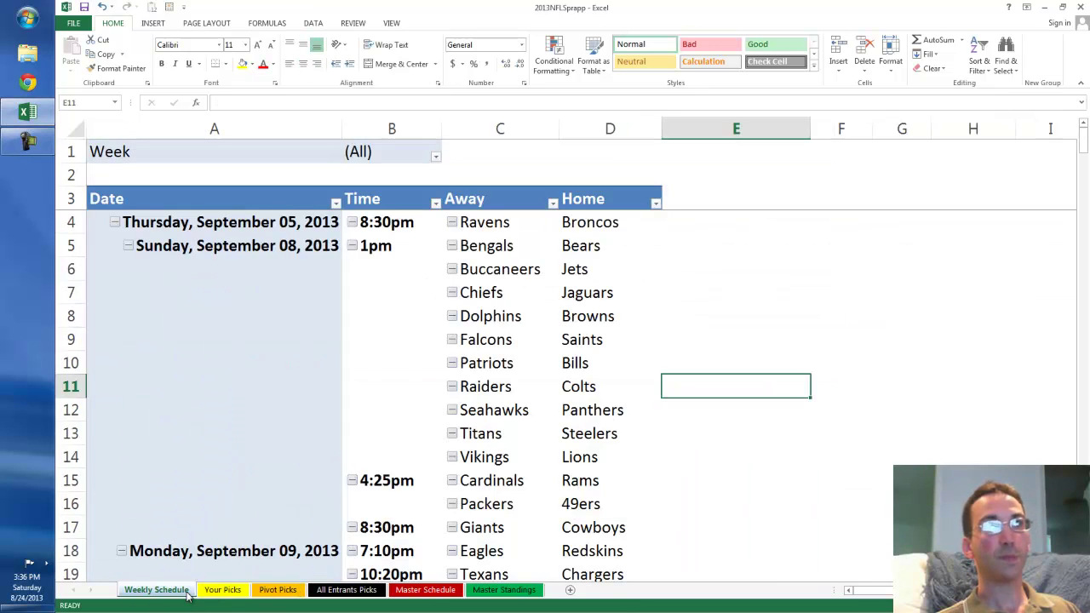
pyautogui.click(219, 592)
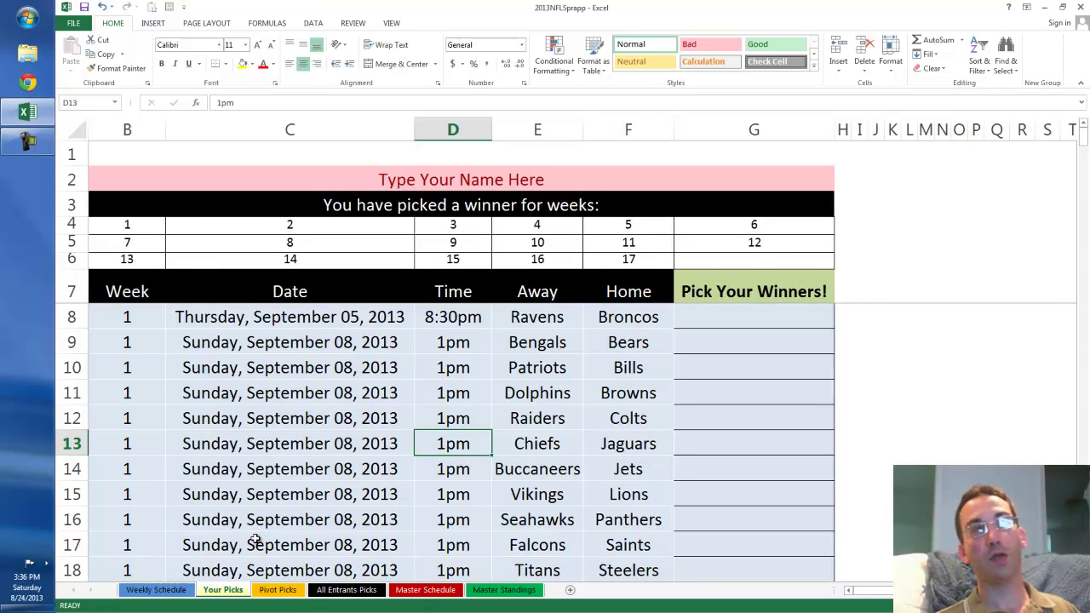
pyautogui.click(383, 179)
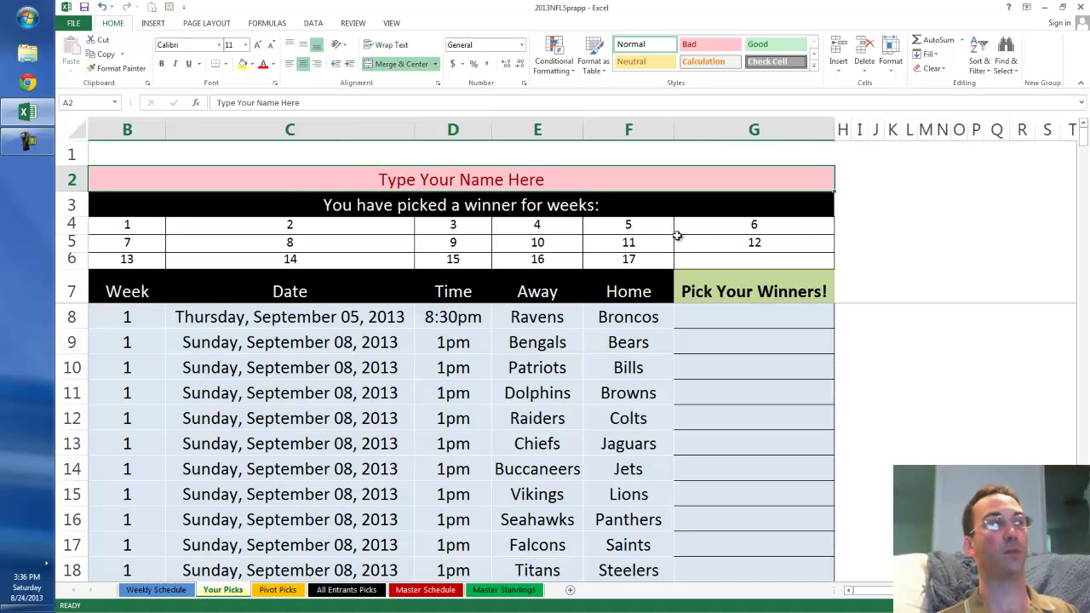
pyautogui.write('Ken')
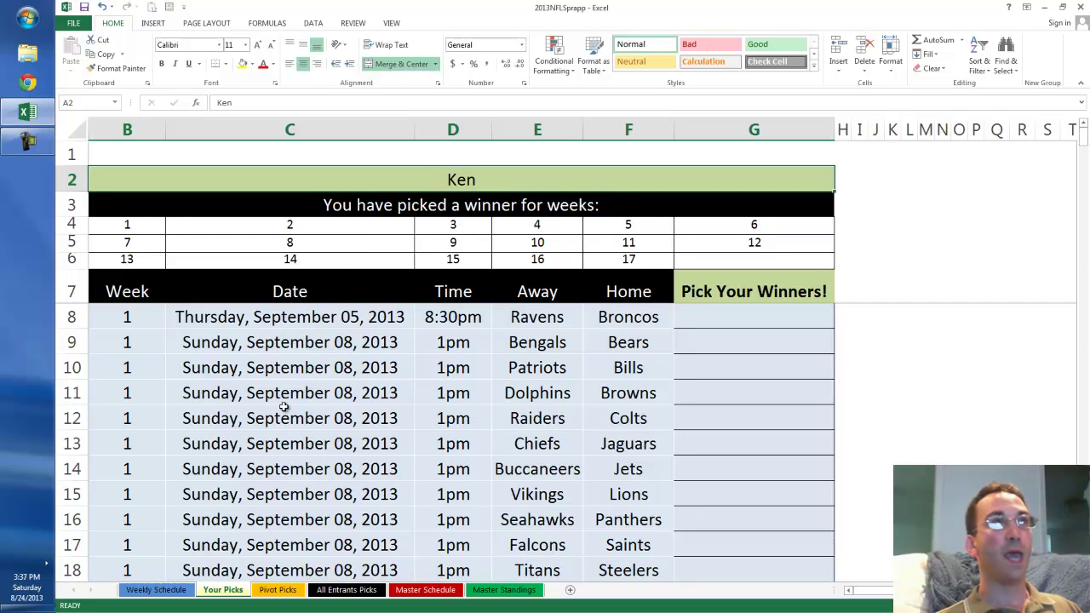
# Look over the full season's game list on the Your Picks sheet.
pyautogui.scroll(-3, 286, 411)
pyautogui.keyDown('ctrl'); pyautogui.scroll(-8, 286, 414); pyautogui.keyUp('ctrl')
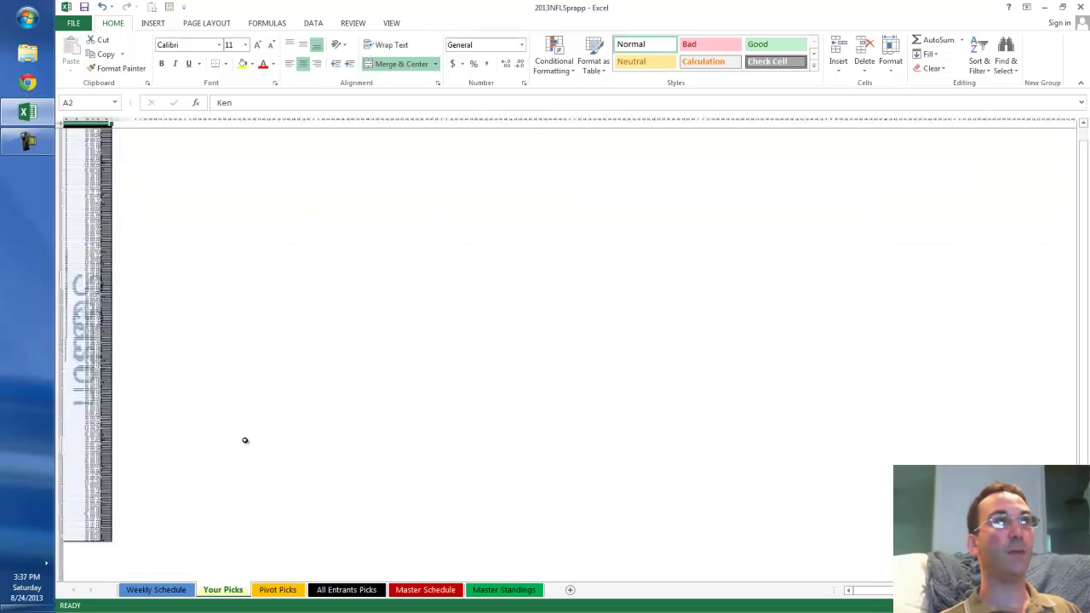
pyautogui.keyDown('ctrl'); pyautogui.scroll(5, 201, 442); pyautogui.keyUp('ctrl')
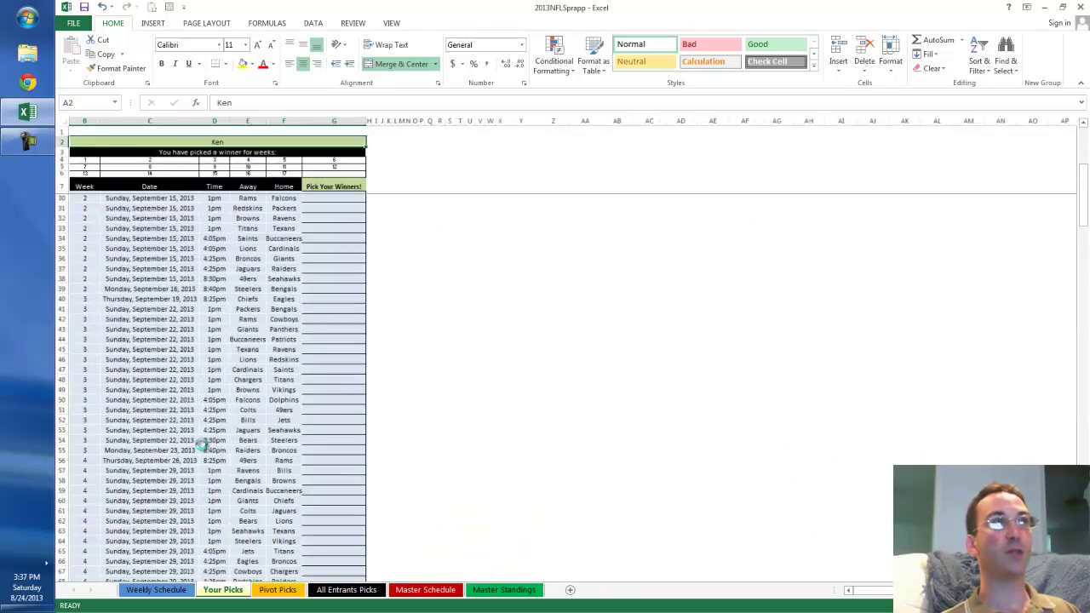
pyautogui.keyDown('ctrl'); pyautogui.scroll(2, 202, 442); pyautogui.keyUp('ctrl')
pyautogui.scroll(7, 201, 443)
pyautogui.keyDown('ctrl'); pyautogui.scroll(2, 202, 443); pyautogui.keyUp('ctrl')
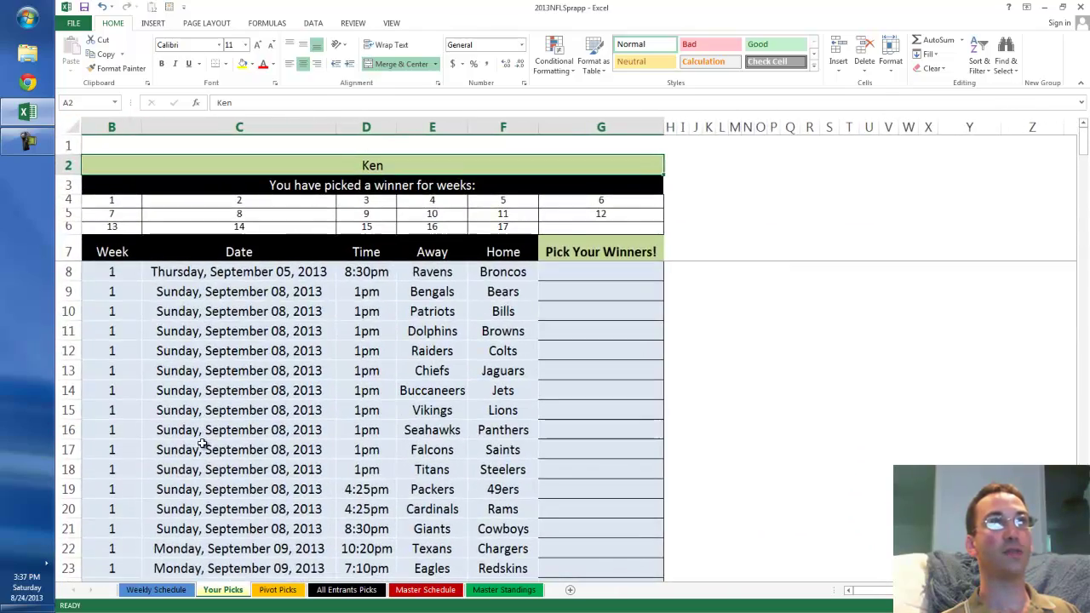
pyautogui.keyDown('ctrl'); pyautogui.scroll(2, 202, 443); pyautogui.keyUp('ctrl')
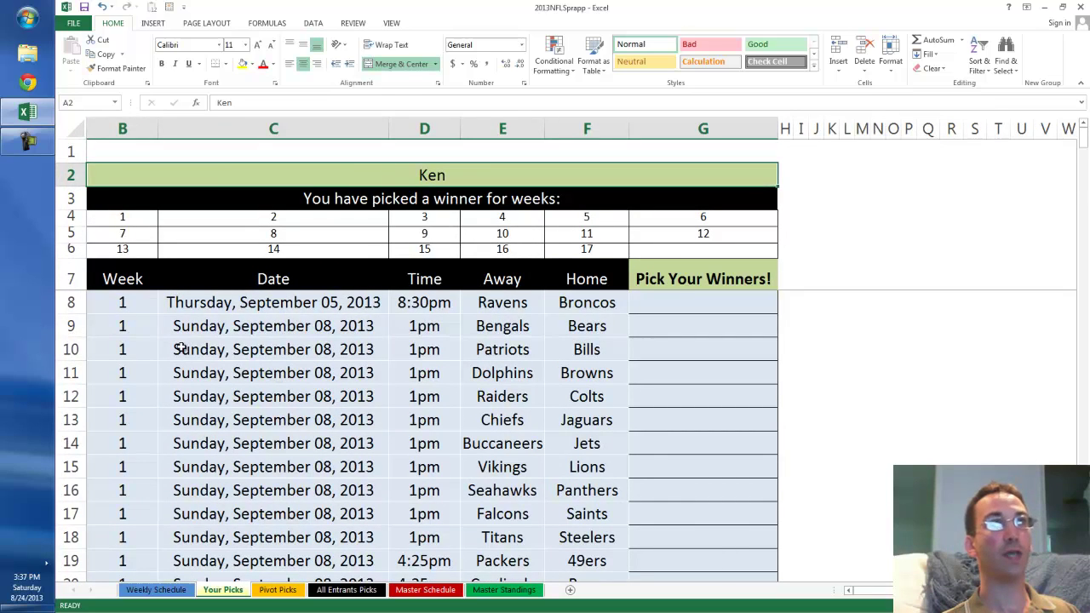
# Examine the Week column through the week 1 and week 2 games and return to the first games.
pyautogui.click(181, 349)
pyautogui.press('Left')
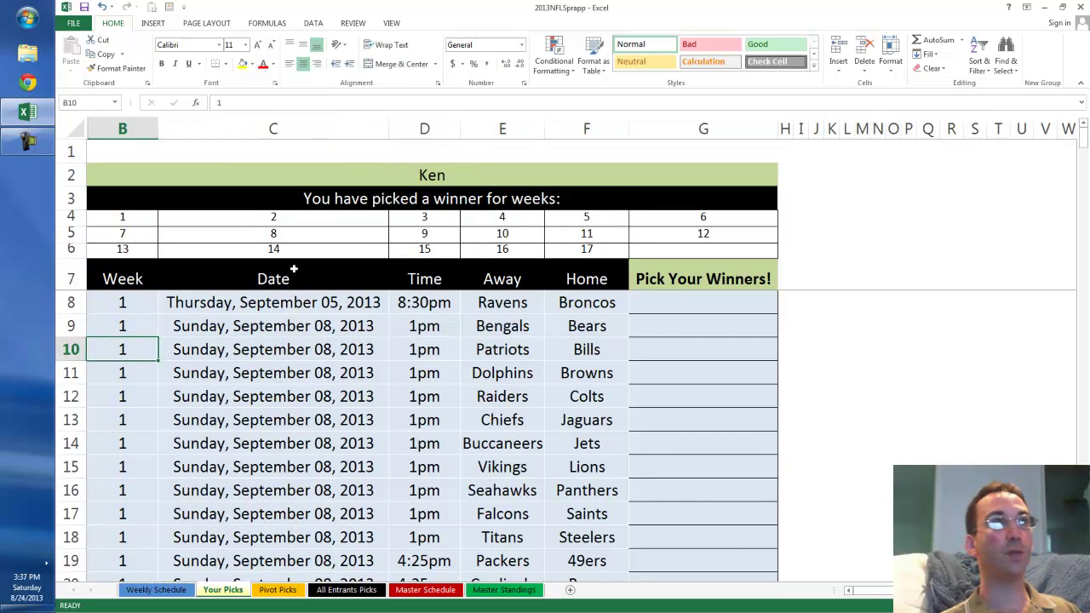
pyautogui.press('Down')
pyautogui.press('Down')
pyautogui.press('Down')
pyautogui.press('Down')
pyautogui.press('Down')
pyautogui.press('Down')
pyautogui.press('Down')
pyautogui.press('Down')
pyautogui.press('Down')
pyautogui.press('Down')
pyautogui.press('Down')
pyautogui.press('Down')
pyautogui.press('Down')
pyautogui.press('Down')
pyautogui.press('Down')
pyautogui.press('Down')
pyautogui.press('Down')
pyautogui.press('Down')
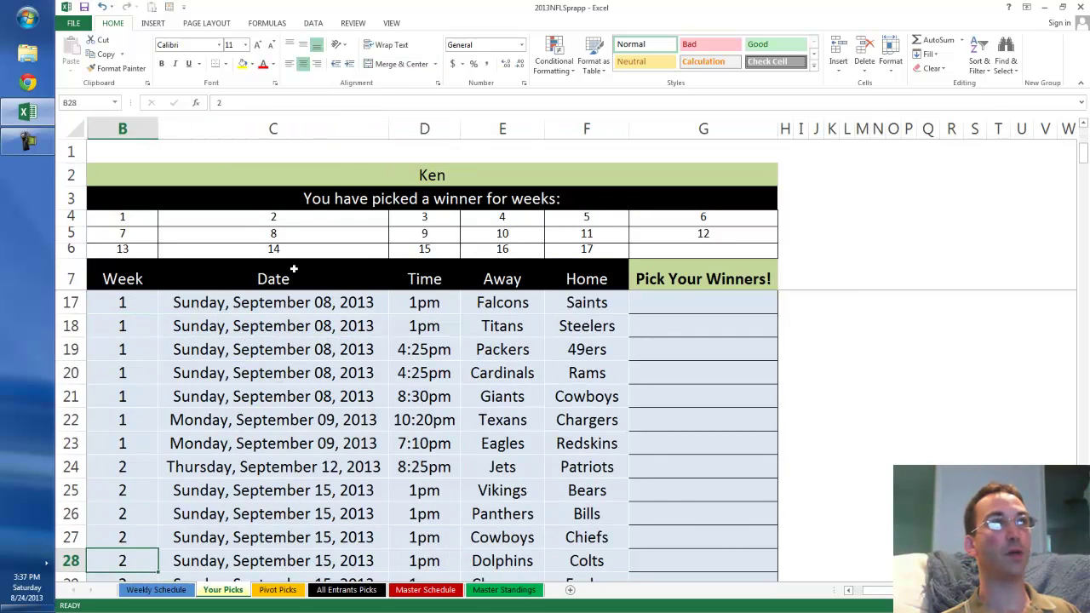
pyautogui.press('Up')
pyautogui.press('Up')
pyautogui.press('Up')
pyautogui.press('Up')
pyautogui.press('Up')
pyautogui.press('Up')
pyautogui.press('Up')
pyautogui.press('Up')
pyautogui.press('Up')
pyautogui.press('Up')
pyautogui.press('Up')
pyautogui.press('Up')
pyautogui.press('Up')
pyautogui.press('Up')
pyautogui.press('Up')
pyautogui.press('Up')
pyautogui.press('Up')
pyautogui.press('Up')
pyautogui.press('Up')
pyautogui.press('Up')
pyautogui.press('Up')
pyautogui.press('Up')
pyautogui.press('Up')
pyautogui.press('Up')
pyautogui.press('Up')
pyautogui.press('Up')
pyautogui.press('Up')
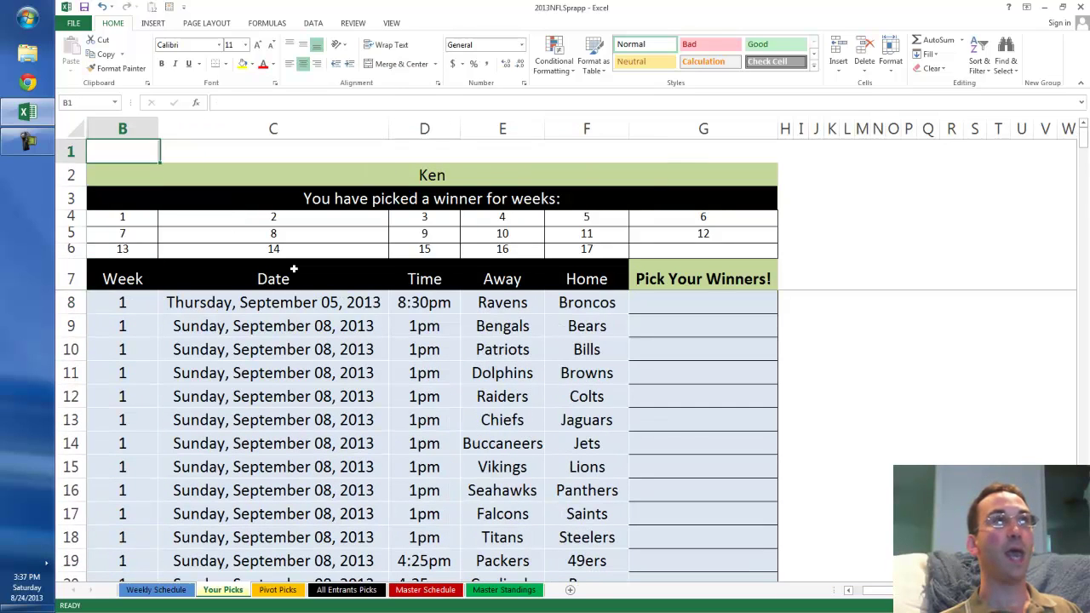
pyautogui.press('Down')
pyautogui.press('Down')
pyautogui.press('Down')
pyautogui.press('Down')
pyautogui.press('Down')
pyautogui.press('Down')
pyautogui.press('Down')
pyautogui.press('Down')
pyautogui.press('Down')
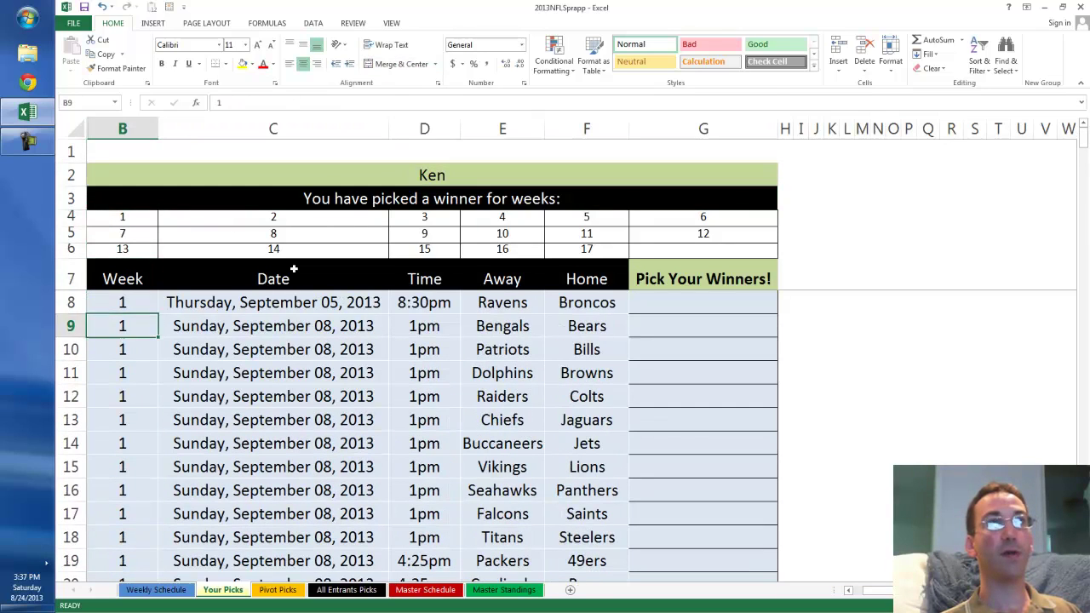
# Pick the Colts as week 1 winner in cell G12 for the Raiders at Colts game.
pyautogui.press('Right')
pyautogui.press('Right')
pyautogui.press('Right')
pyautogui.press('Right')
pyautogui.press('Right')
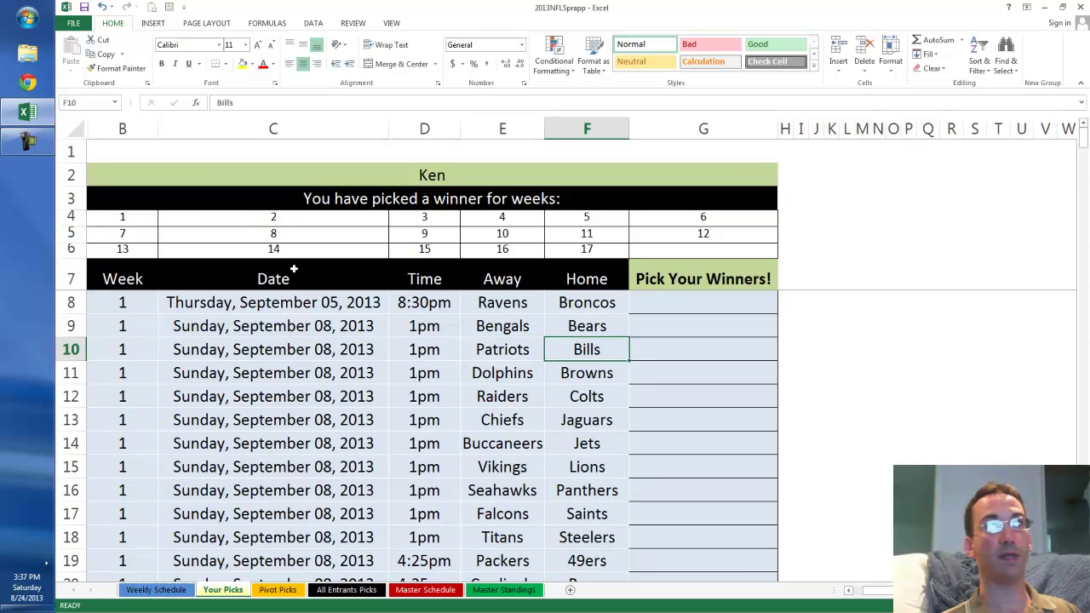
pyautogui.press('Down')
pyautogui.press('Down')
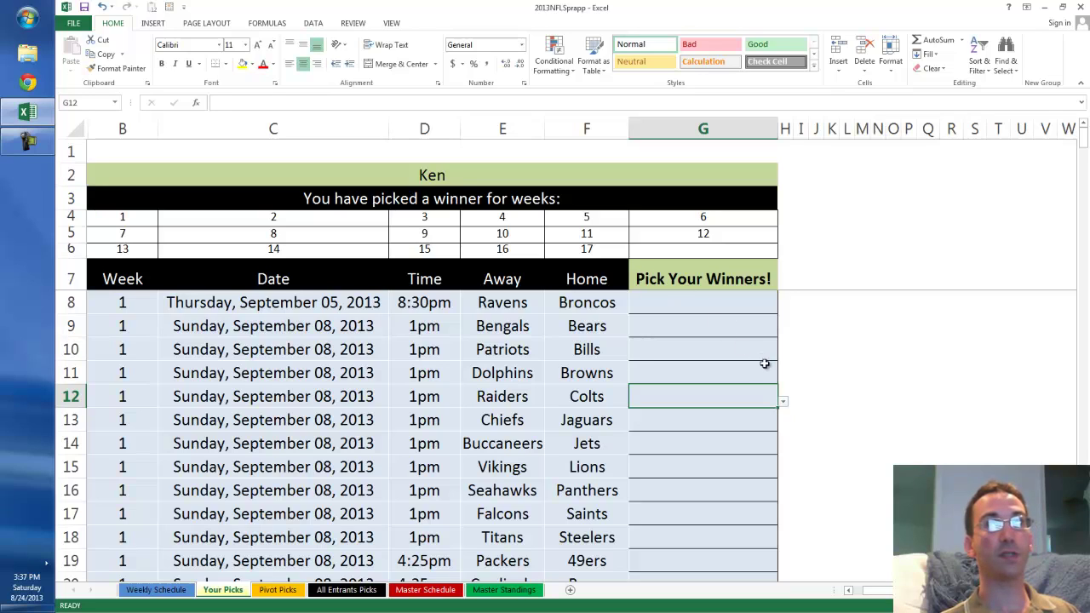
pyautogui.click(783, 404)
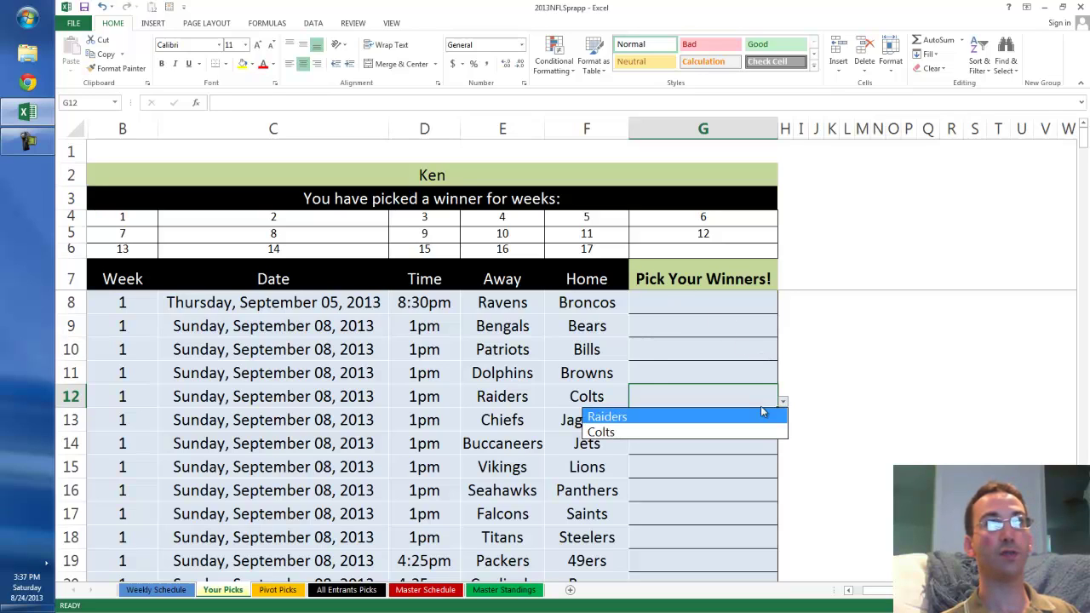
pyautogui.click(756, 432)
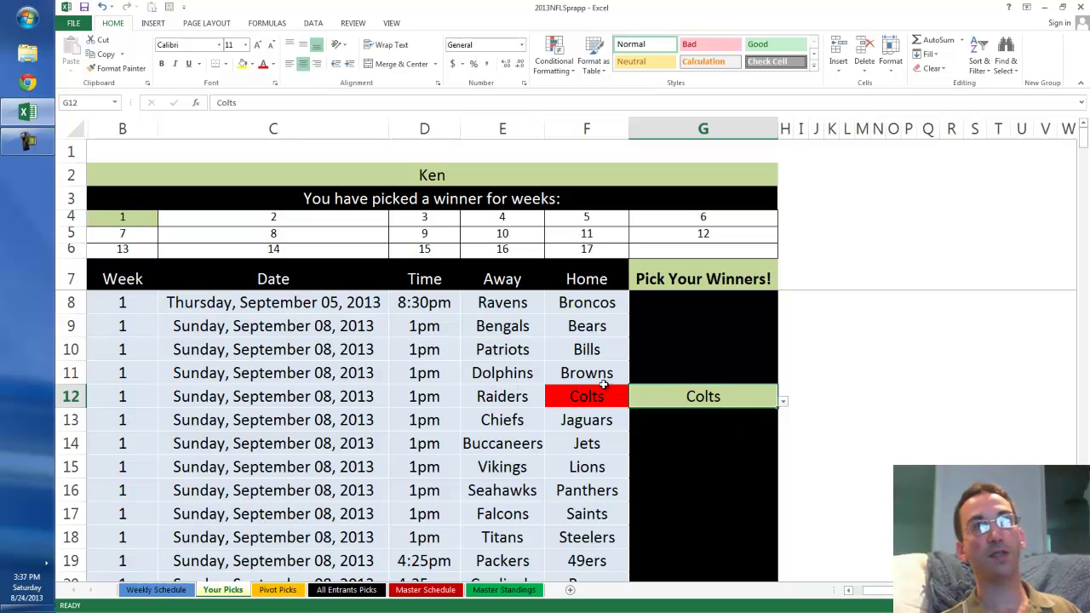
# Review the Colts games in the following weeks, and pick the Patriots as week 2 winner in cell G24.
pyautogui.scroll(-3, 603, 414)
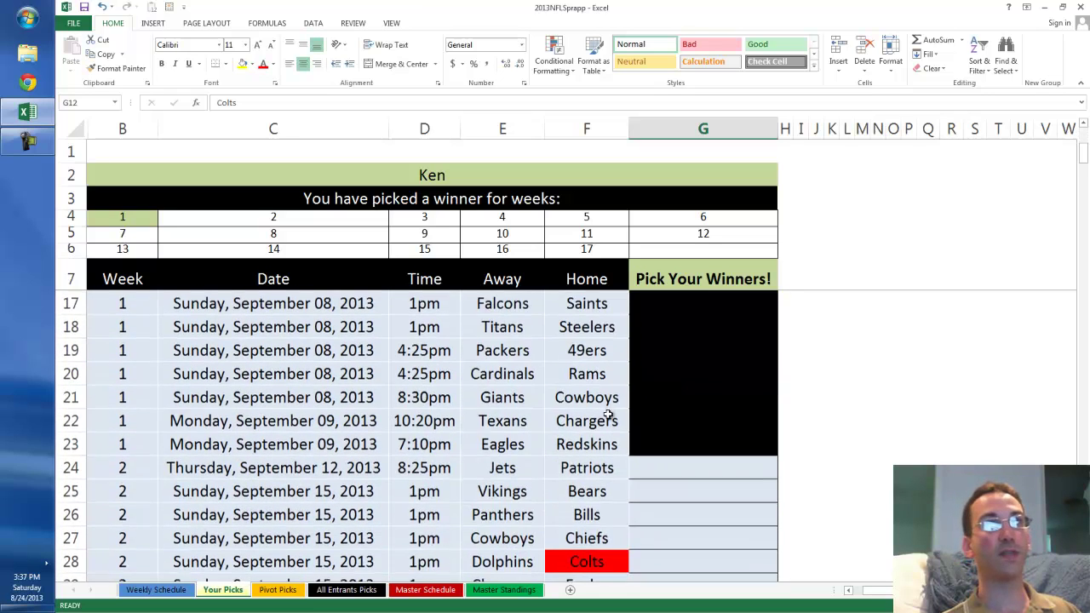
pyautogui.scroll(3, 606, 415)
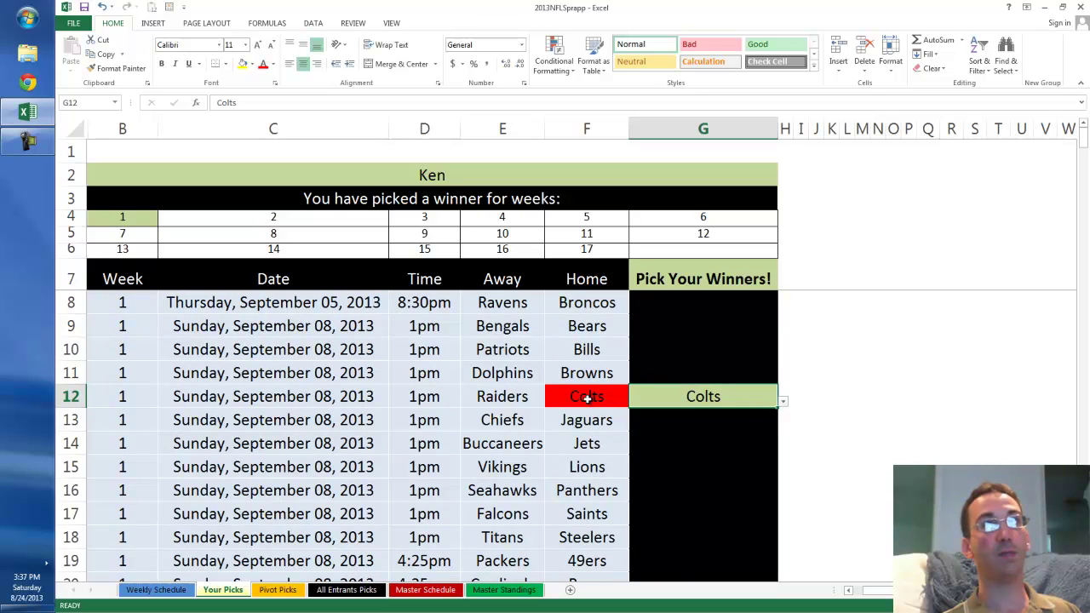
pyautogui.scroll(-8, 559, 428)
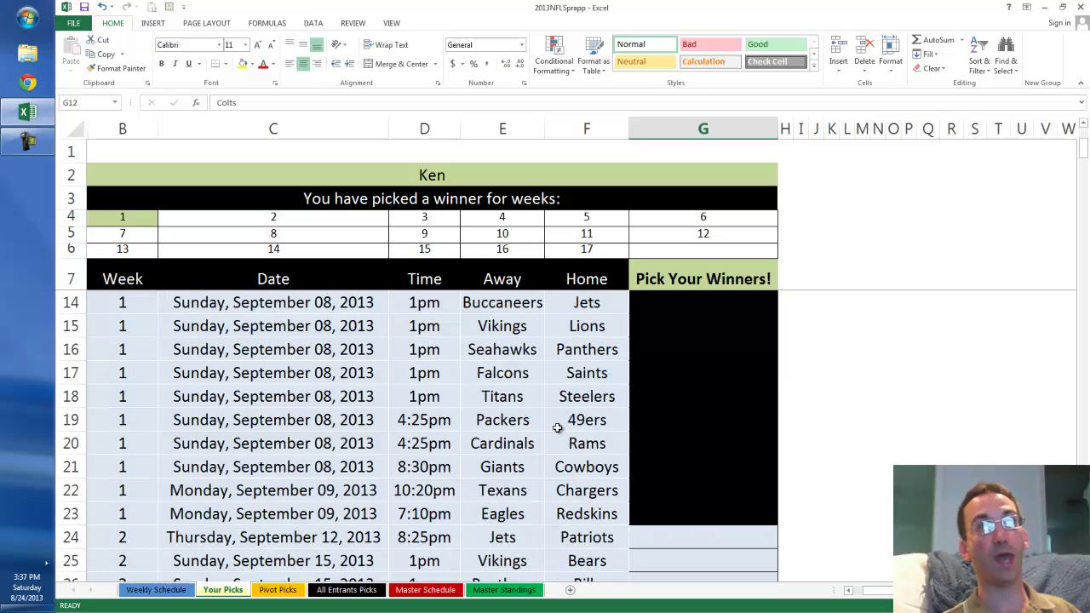
pyautogui.scroll(-4, 556, 427)
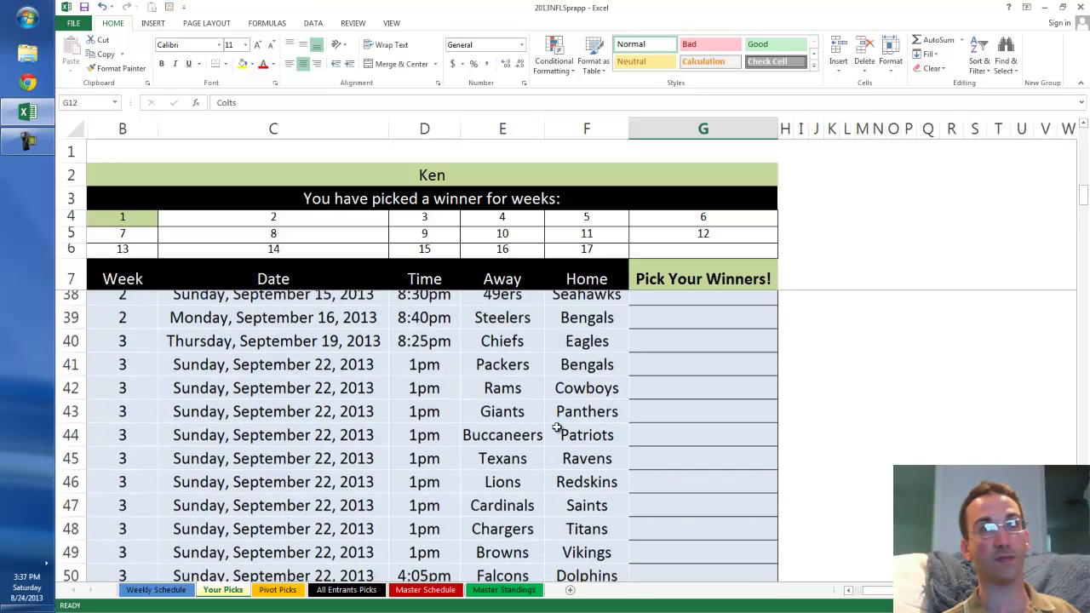
pyautogui.scroll(12, 621, 456)
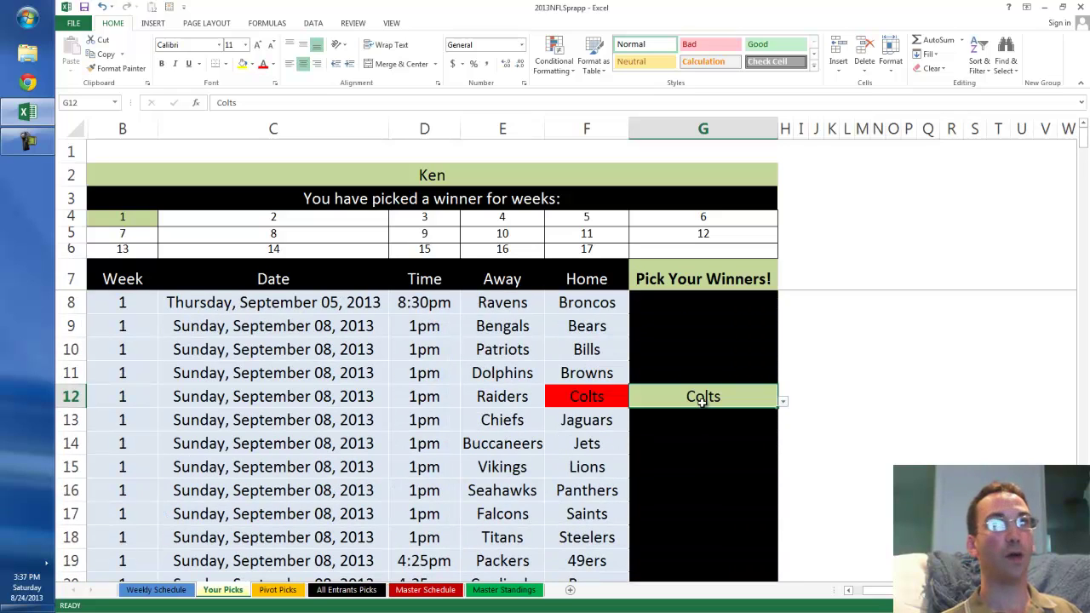
pyautogui.scroll(-5, 703, 400)
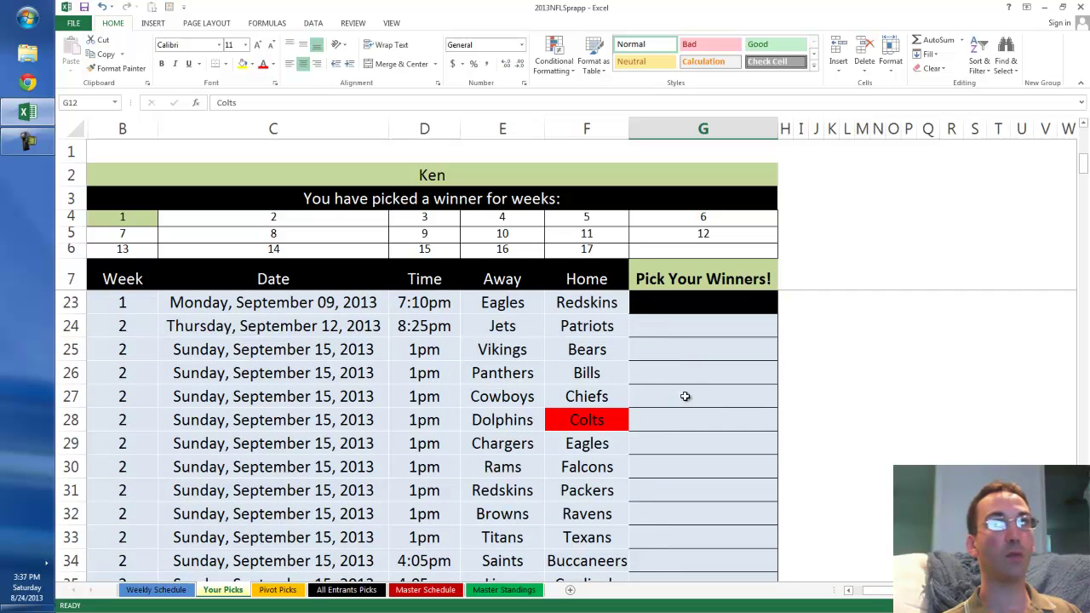
pyautogui.click(698, 354)
pyautogui.click(705, 329)
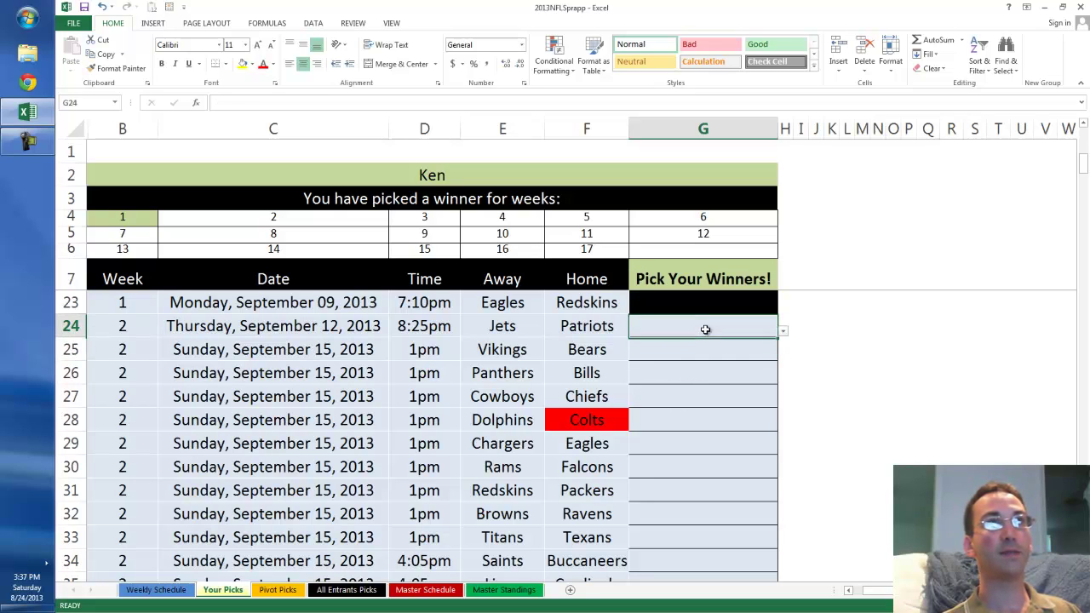
pyautogui.click(784, 334)
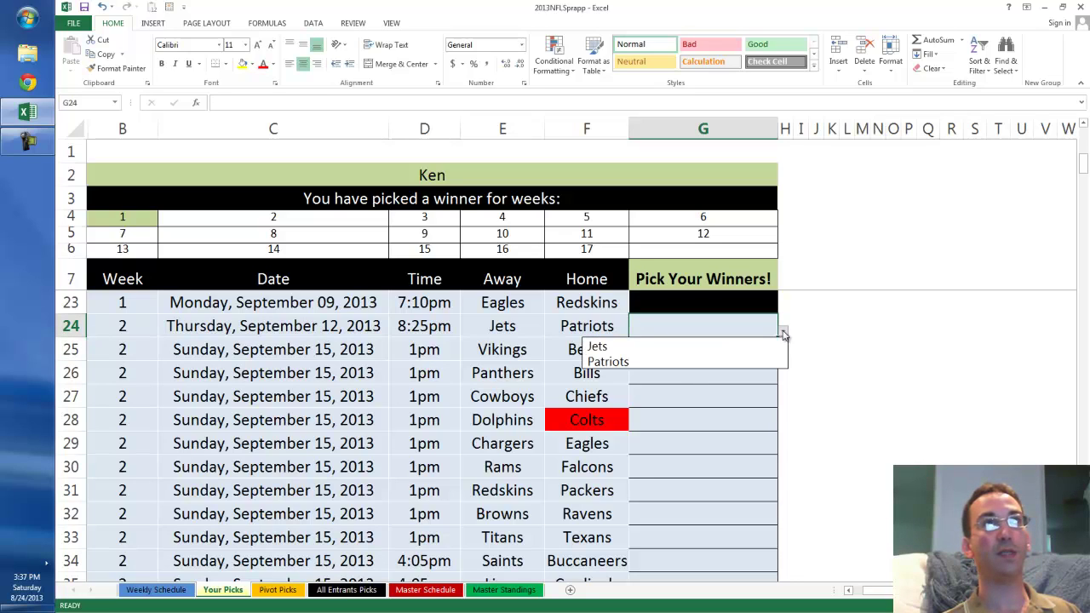
pyautogui.click(766, 360)
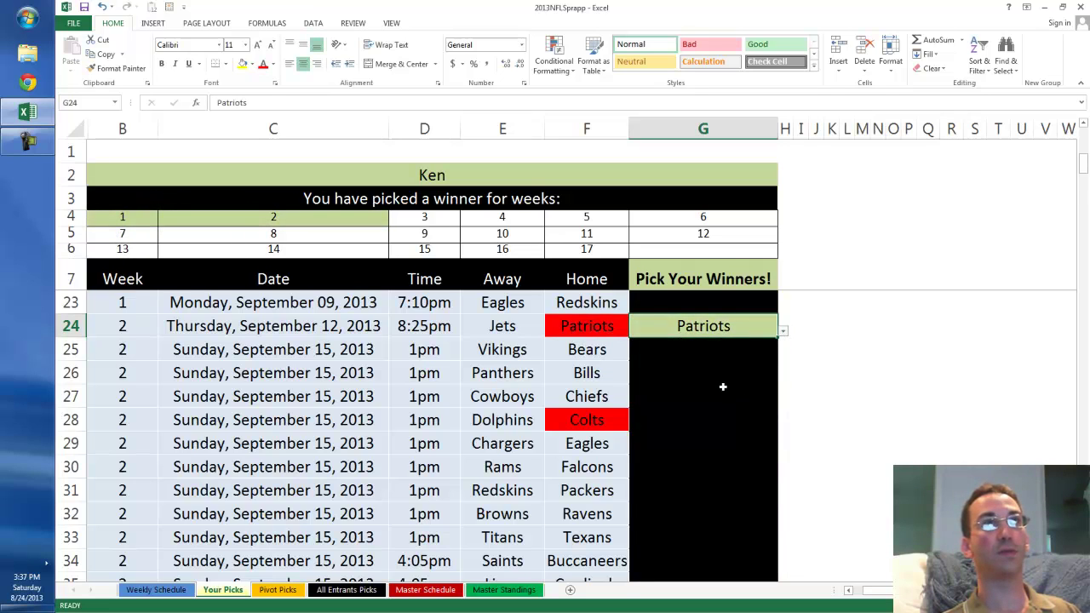
# Pick the Rams as week 3 winner in cell G42 for the Rams at Cowboys game.
pyautogui.scroll(-5, 723, 380)
pyautogui.click(713, 398)
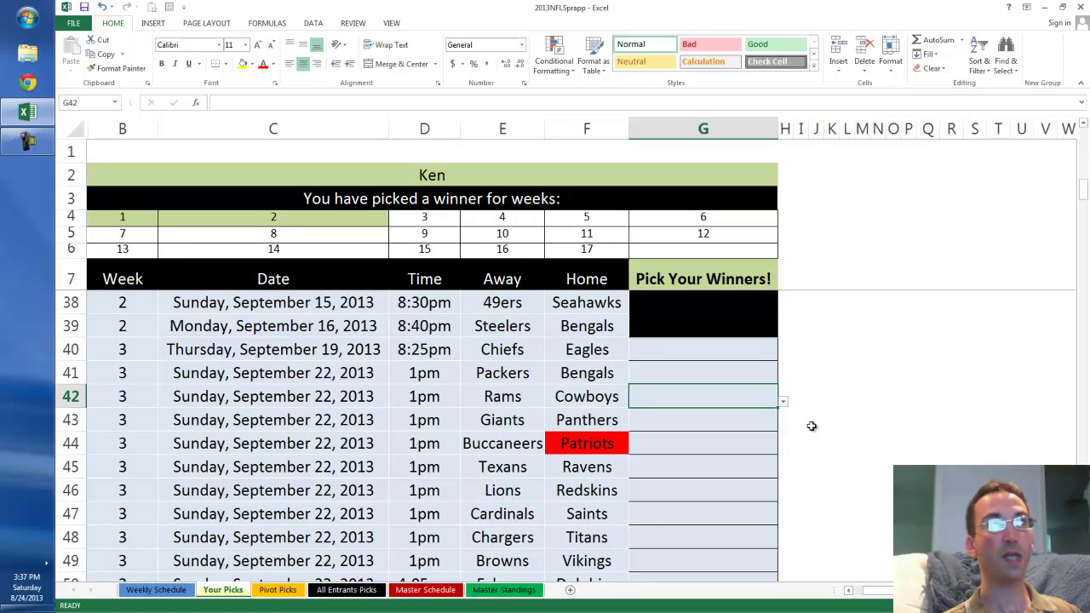
pyautogui.hotkey('alt', 'Down')
pyautogui.press('Down')
pyautogui.press('Return')
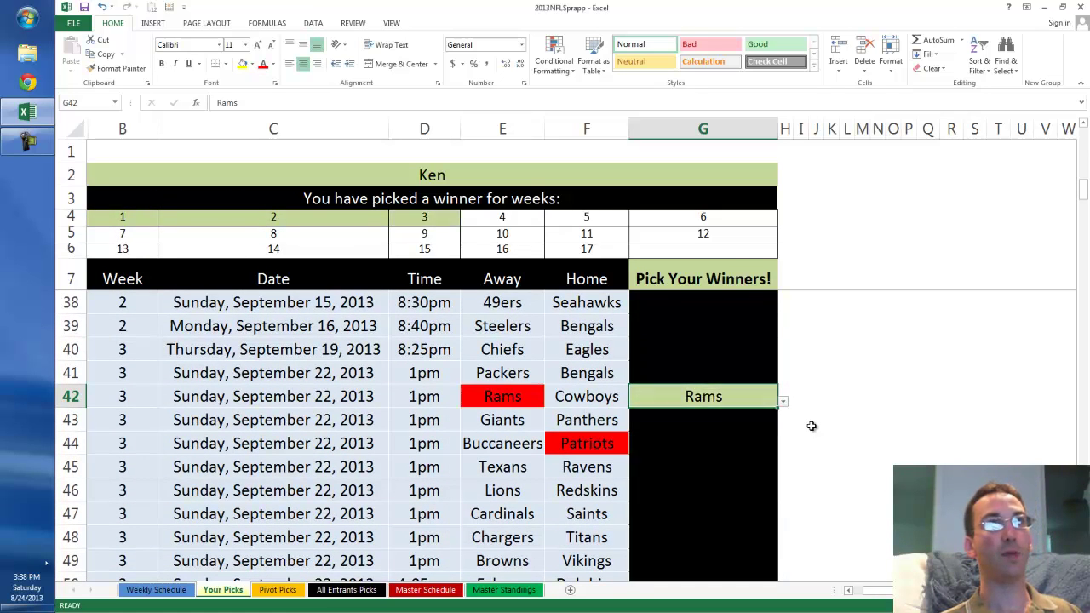
# Pick the Giants as week 4 winner in cell G60 for the Giants at Chiefs game.
pyautogui.press('Down')
pyautogui.press('Down')
pyautogui.press('Down')
pyautogui.press('Down')
pyautogui.press('Down')
pyautogui.press('Down')
pyautogui.press('Down')
pyautogui.press('Down')
pyautogui.press('Down')
pyautogui.press('Down')
pyautogui.press('Down')
pyautogui.press('Down')
pyautogui.press('Down')
pyautogui.press('Down')
pyautogui.press('Down')
pyautogui.press('Down')
pyautogui.press('Down')
pyautogui.press('Down')
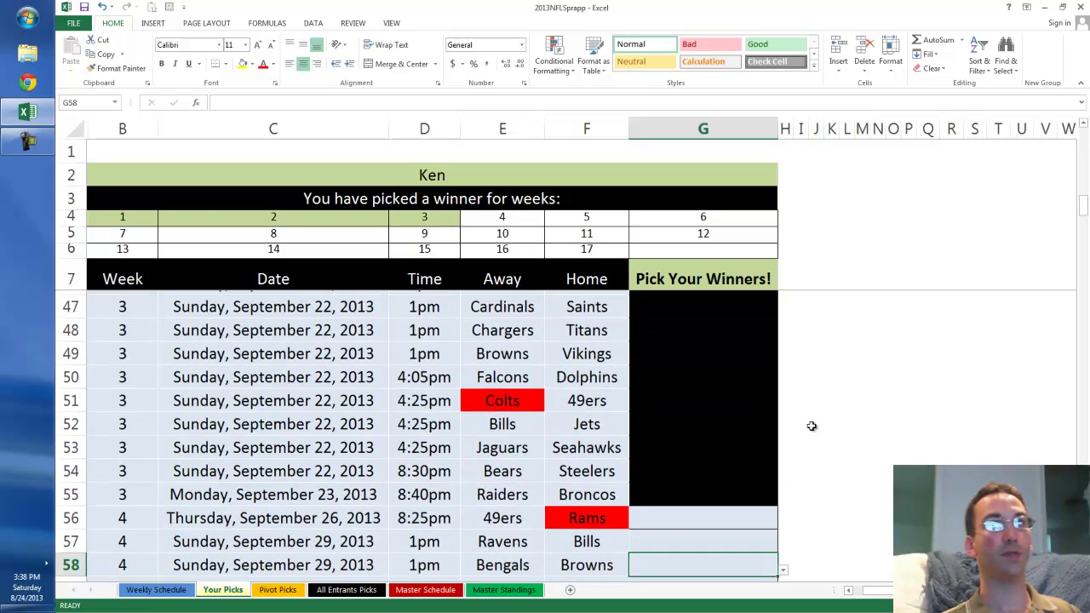
pyautogui.hotkey('alt', 'Down')
pyautogui.press('Down')
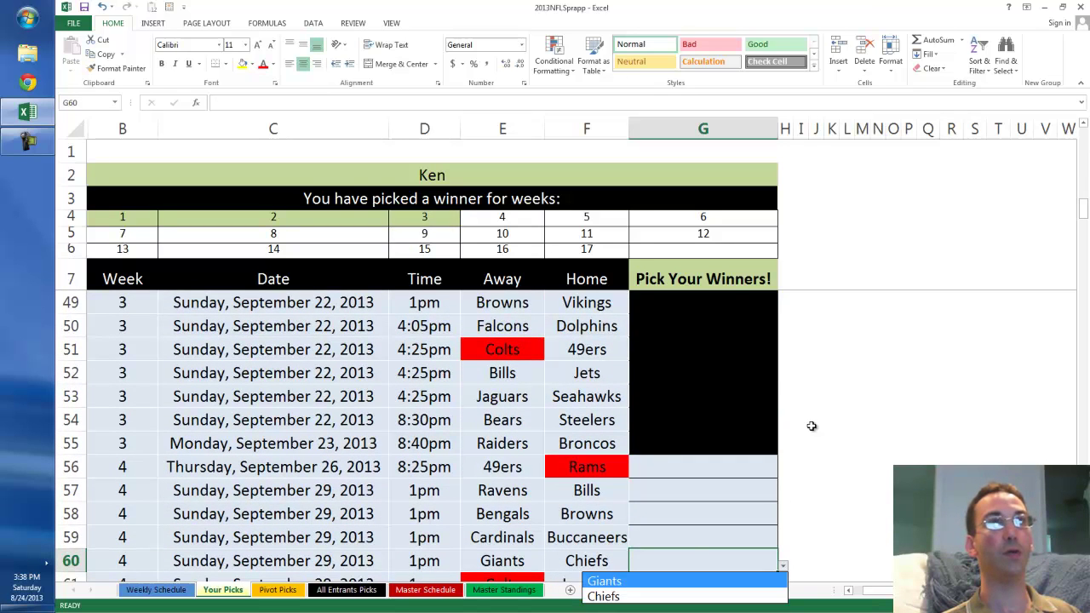
pyautogui.press('Return')
# Pick the Lions as week 5 winner in cell G77 for the Lions at Packers game.
pyautogui.press('Down')
pyautogui.press('Down')
pyautogui.press('Down')
pyautogui.press('Down')
pyautogui.press('Down')
pyautogui.press('Down')
pyautogui.press('Down')
pyautogui.press('Down')
pyautogui.press('Down')
pyautogui.press('Down')
pyautogui.press('Down')
pyautogui.press('Down')
pyautogui.press('Down')
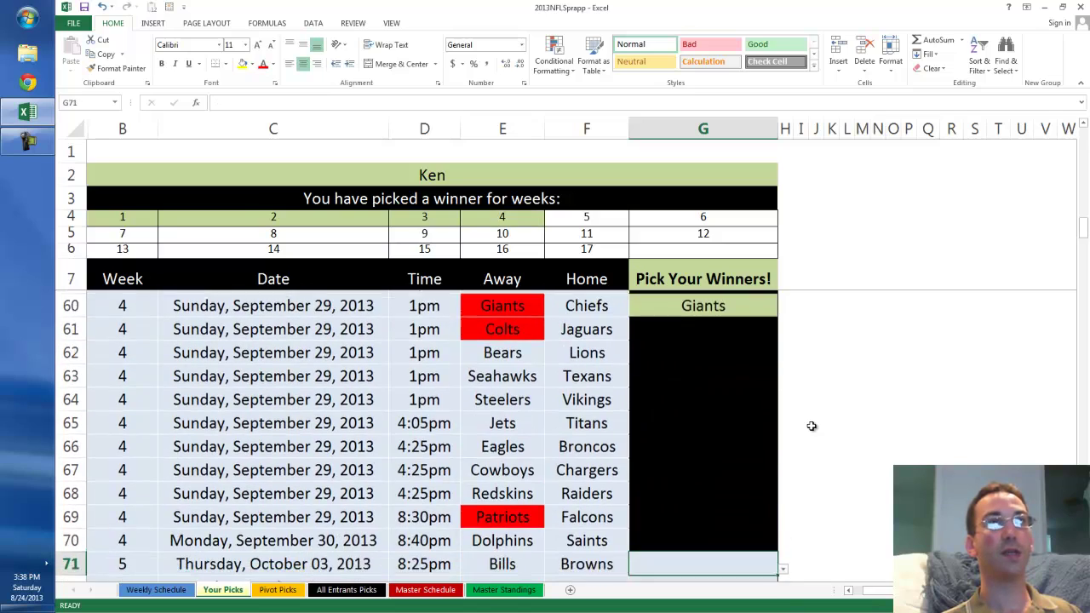
pyautogui.press('Down')
pyautogui.press('Down')
pyautogui.press('Down')
pyautogui.press('Down')
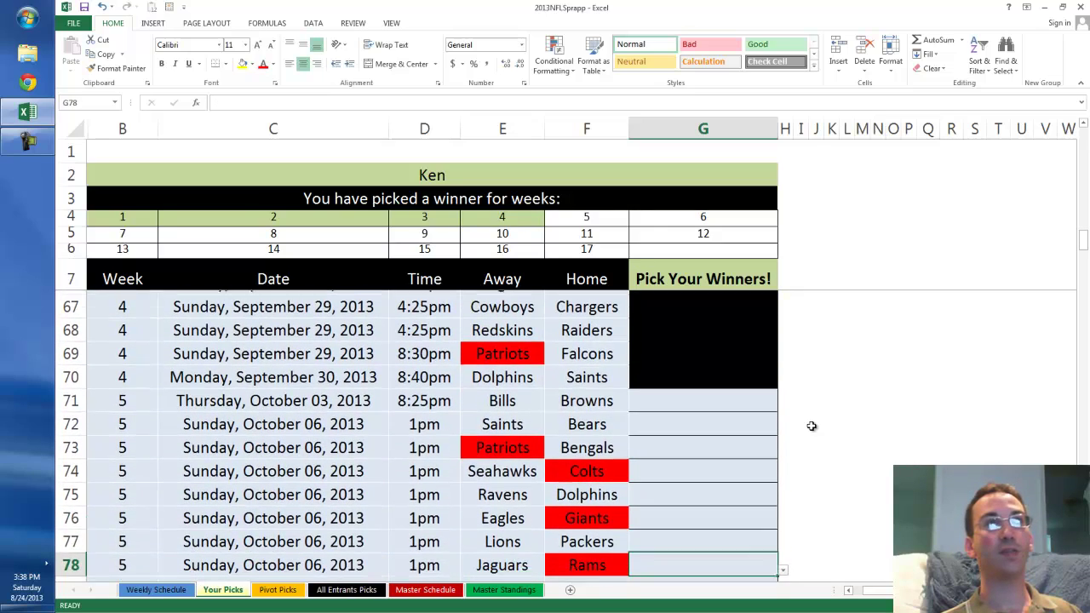
pyautogui.press('Return')
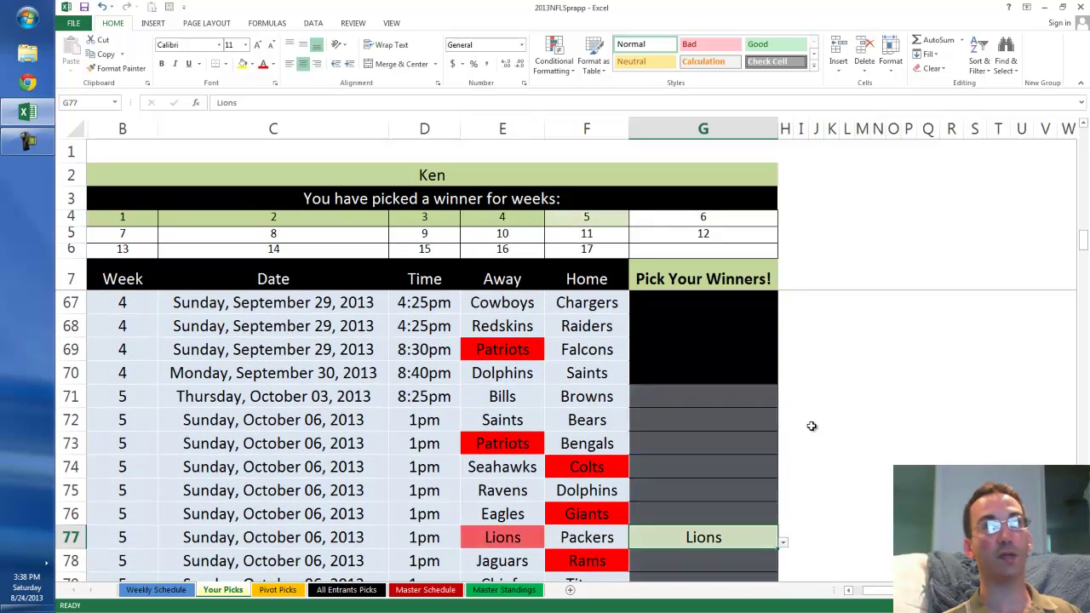
# Pick the Bengals as week 6 winner in cell G86 for the Bengals at Bills game.
pyautogui.press('Down')
pyautogui.press('Down')
pyautogui.press('Down')
pyautogui.press('Down')
pyautogui.press('Down')
pyautogui.press('Down')
pyautogui.press('Down')
pyautogui.press('Down')
pyautogui.press('Down')
pyautogui.press('Down')
pyautogui.press('Down')
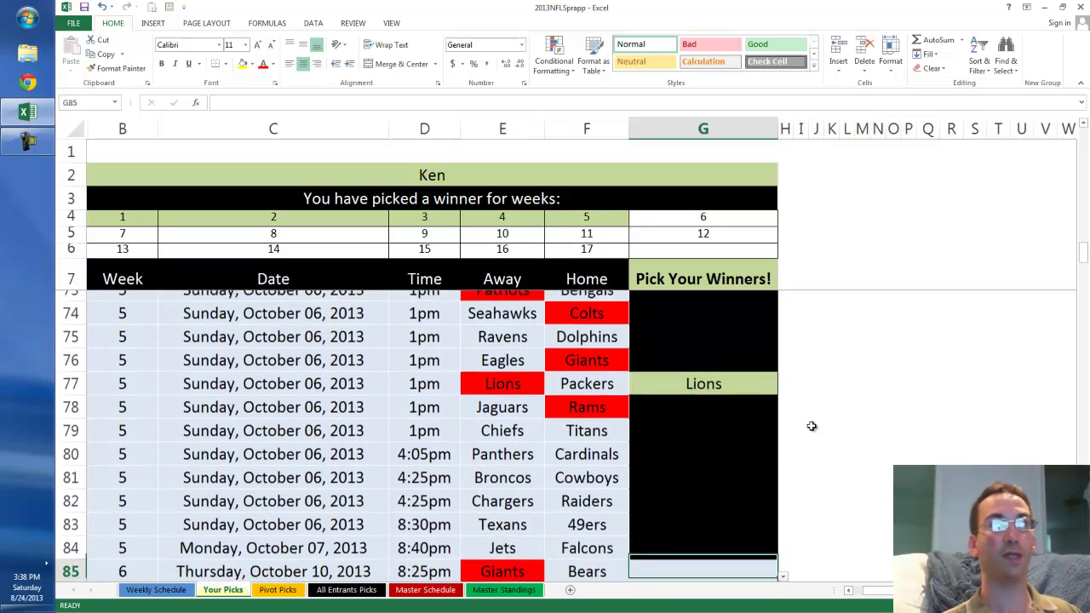
pyautogui.press('Up')
pyautogui.press('Up')
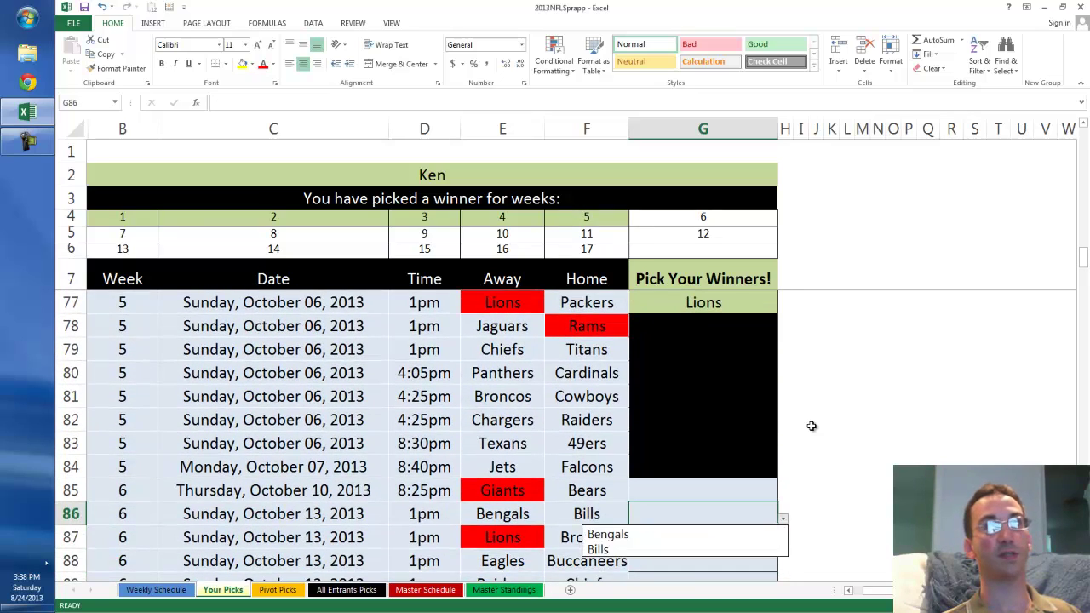
pyautogui.press('Return')
# Pick the Texans as week 7 winner in cell G101 for the Texans at Chiefs game.
pyautogui.press('Down')
pyautogui.press('Down')
pyautogui.press('Down')
pyautogui.press('Down')
pyautogui.press('Down')
pyautogui.press('Down')
pyautogui.press('Down')
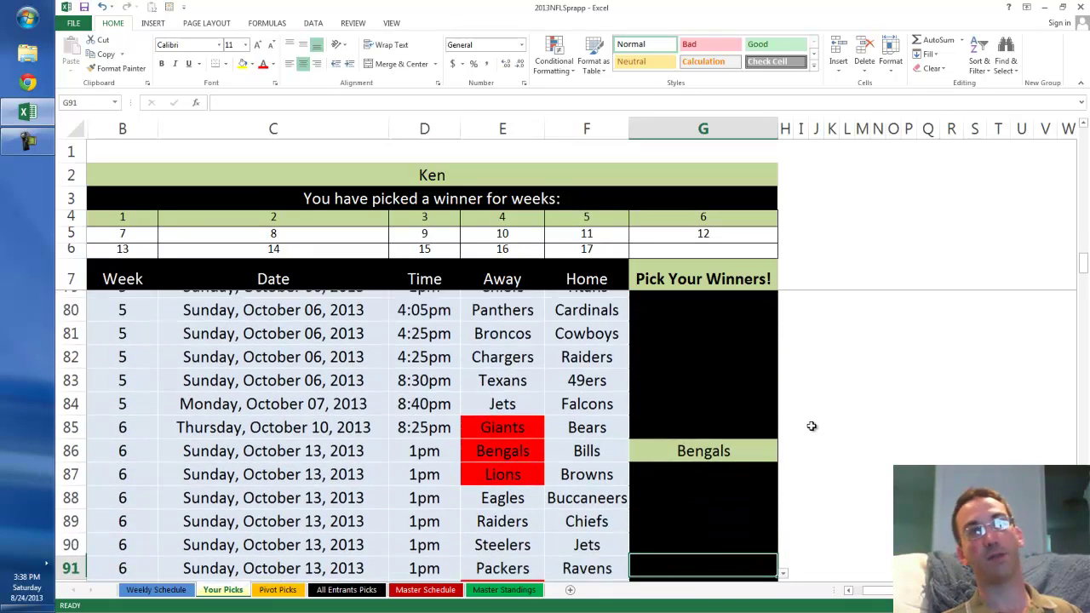
pyautogui.press('Down')
pyautogui.press('Down')
pyautogui.press('Down')
pyautogui.press('Down')
pyautogui.press('Down')
pyautogui.press('Down')
pyautogui.press('Down')
pyautogui.press('Down')
pyautogui.press('Down')
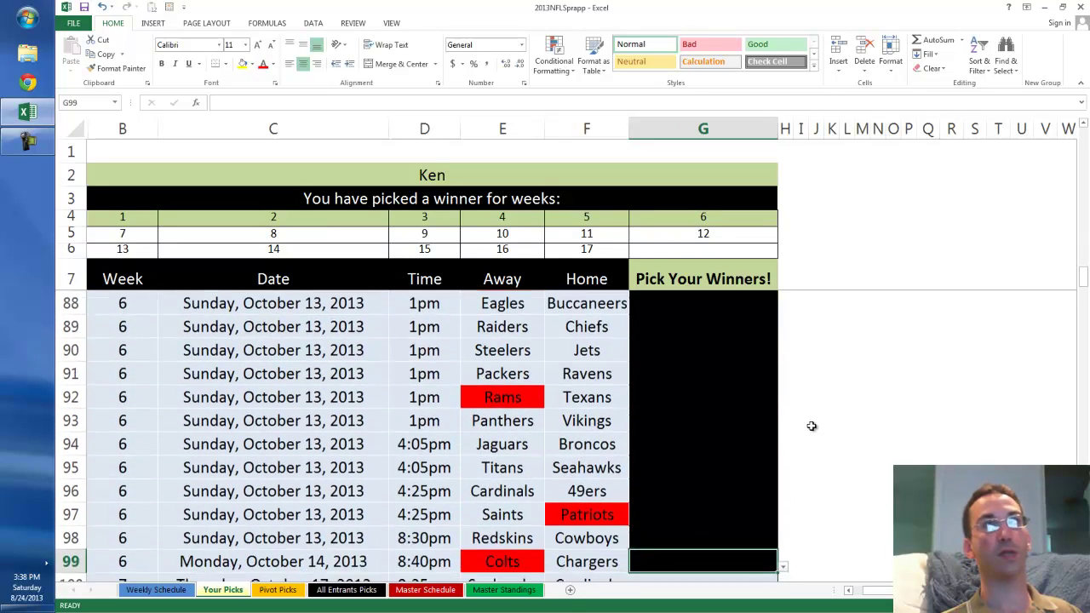
pyautogui.press('Up')
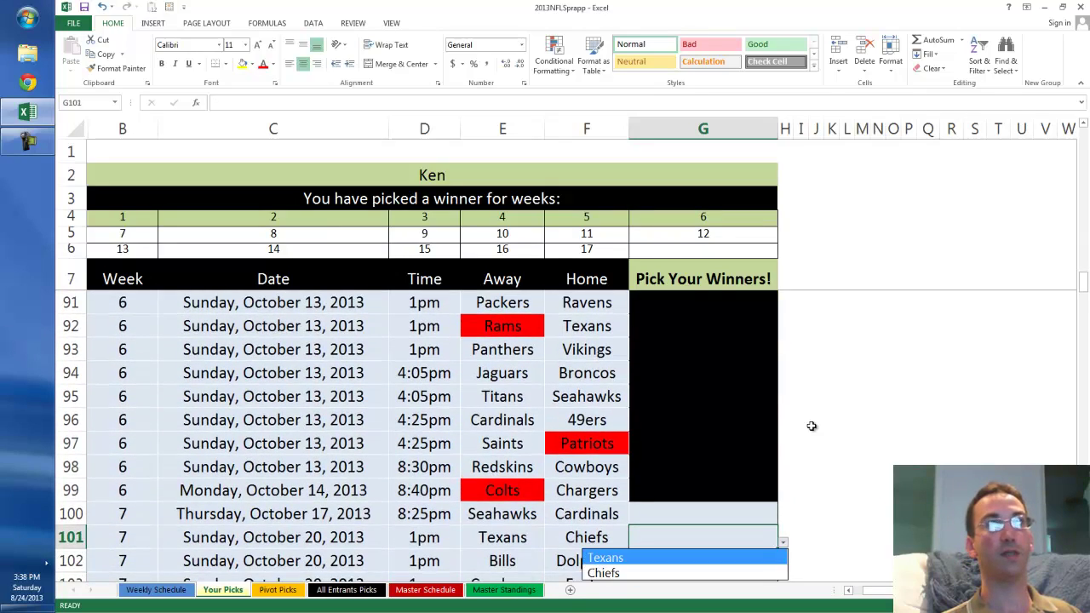
pyautogui.press('Return')
# Pick the Browns as week 8 winner in cell G116 for the Browns at Chiefs game.
pyautogui.press('Down')
pyautogui.press('Down')
pyautogui.press('Down')
pyautogui.press('Down')
pyautogui.press('Down')
pyautogui.press('Down')
pyautogui.press('Down')
pyautogui.press('Down')
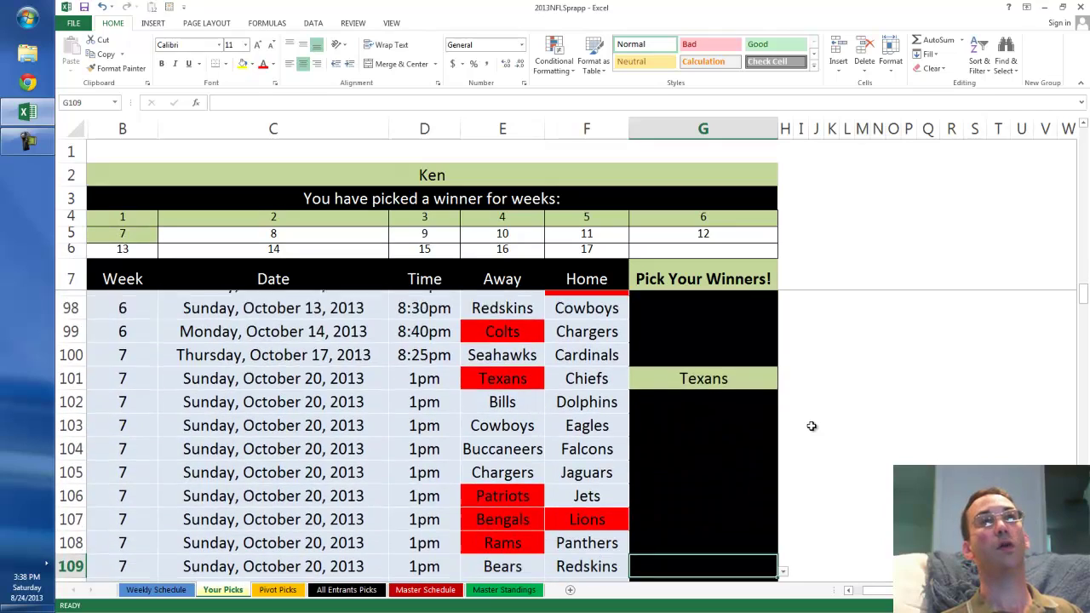
pyautogui.press('Down')
pyautogui.press('Down')
pyautogui.press('Down')
pyautogui.press('Down')
pyautogui.press('Down')
pyautogui.press('Down')
pyautogui.press('Down')
pyautogui.press('Down')
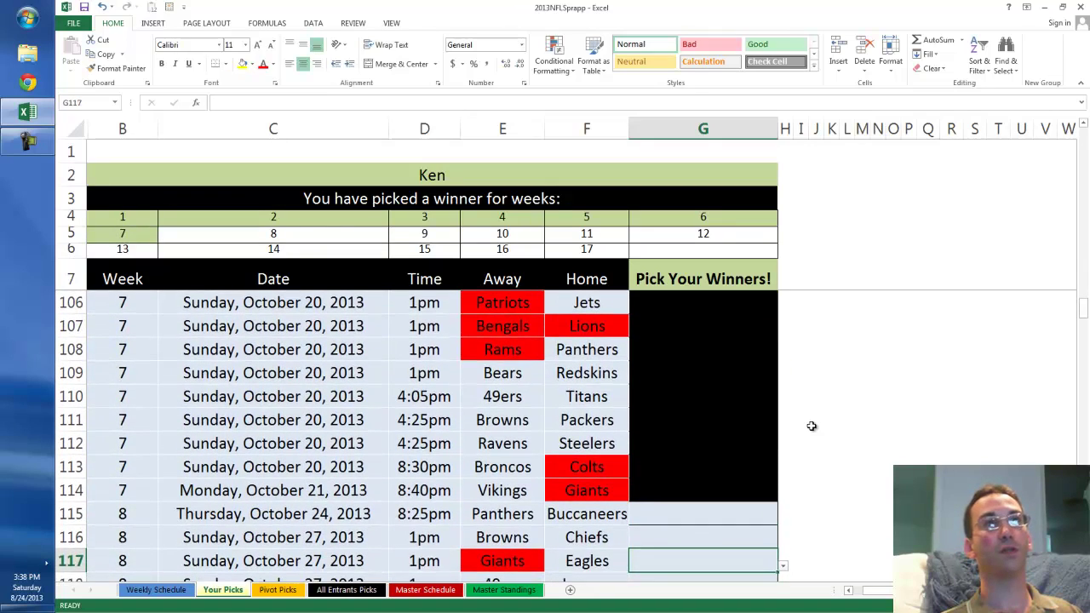
pyautogui.press('Return')
# Pick the Chiefs as week 9 winner in cell G129 for the Chiefs at Bills game.
pyautogui.press('Down')
pyautogui.press('Down')
pyautogui.press('Down')
pyautogui.press('Down')
pyautogui.press('Down')
pyautogui.press('Down')
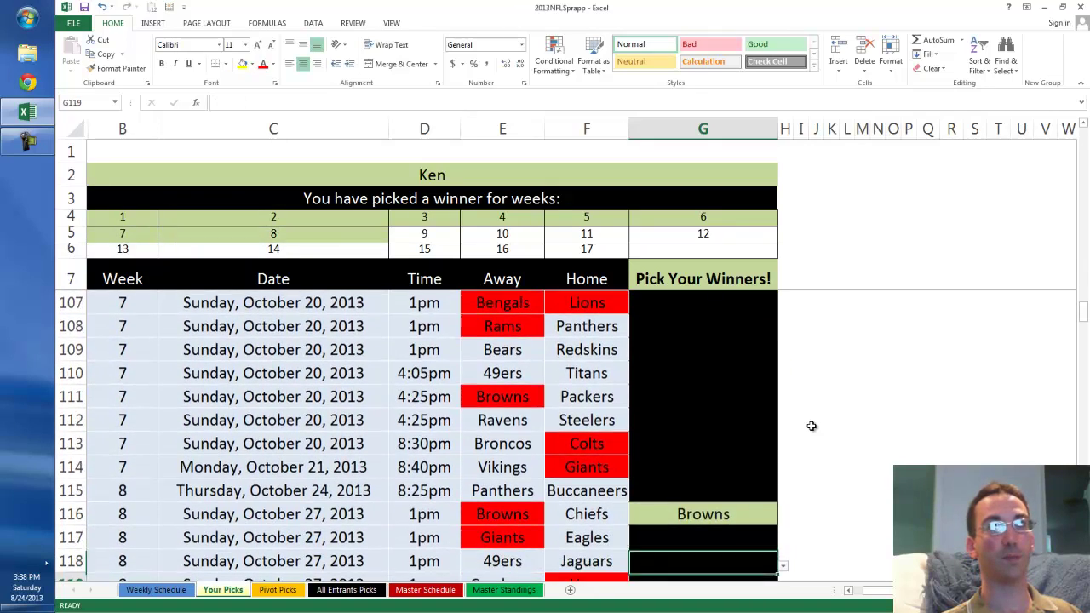
pyautogui.press('Down')
pyautogui.press('Down')
pyautogui.press('Down')
pyautogui.press('Down')
pyautogui.press('Down')
pyautogui.press('Down')
pyautogui.press('Down')
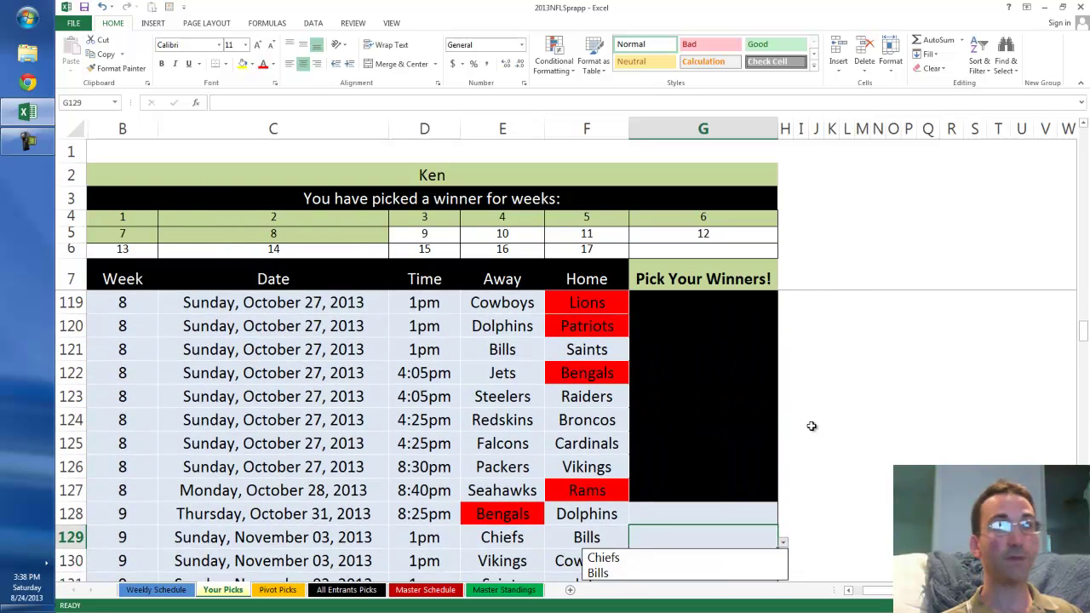
pyautogui.hotkey('alt', 'Down')
pyautogui.press('Down')
pyautogui.press('Return')
# Pick the Redskins as week 10 winner in cell G141 for the Redskins at Vikings game.
pyautogui.press('Down')
pyautogui.press('Down')
pyautogui.press('Down')
pyautogui.press('Down')
pyautogui.press('Down')
pyautogui.press('Down')
pyautogui.press('Down')
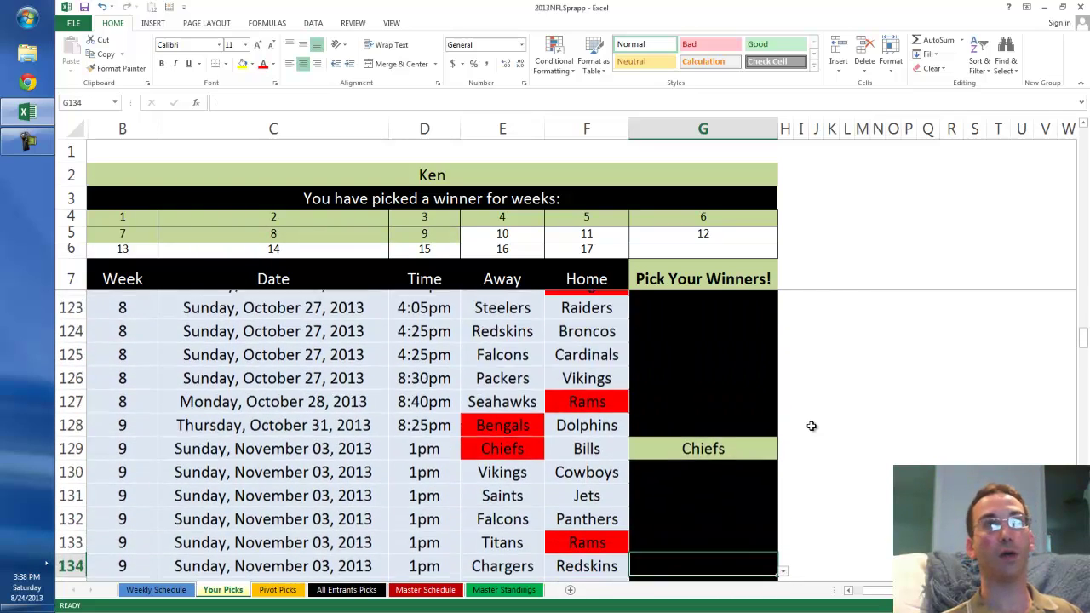
pyautogui.press('Down')
pyautogui.press('Down')
pyautogui.press('Down')
pyautogui.press('Down')
pyautogui.press('Down')
pyautogui.press('Down')
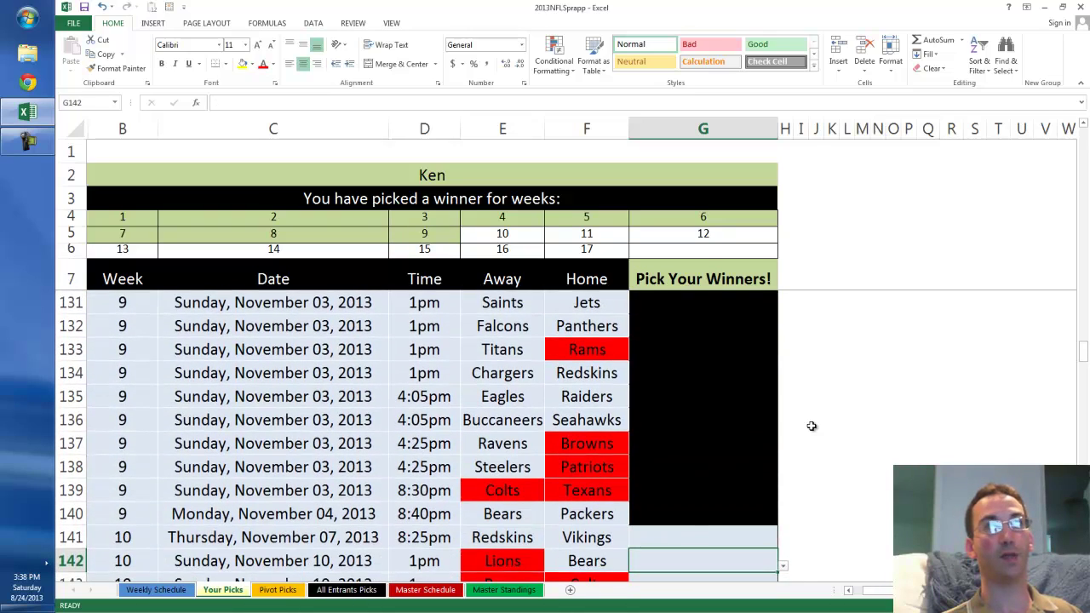
pyautogui.press('Down')
pyautogui.press('Down')
pyautogui.press('Down')
pyautogui.press('Down')
pyautogui.press('Down')
pyautogui.press('Down')
pyautogui.press('Down')
pyautogui.press('Down')
pyautogui.press('Down')
pyautogui.press('Down')
pyautogui.press('Down')
pyautogui.press('Down')
pyautogui.press('Down')
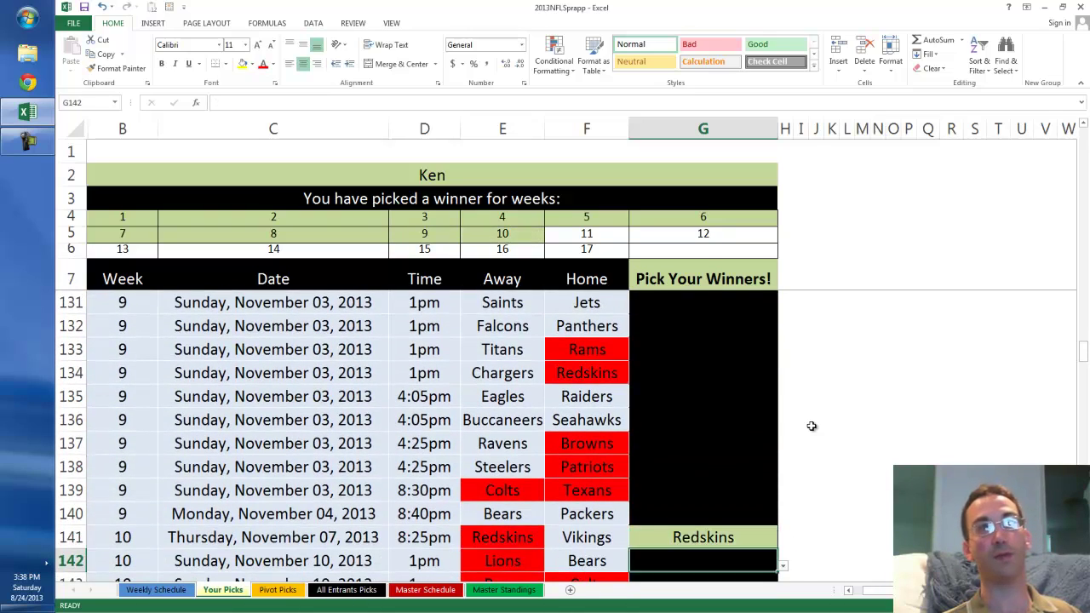
# Pick the Ravens as week 11 winner in cell G156 for the Ravens at Bears game.
pyautogui.press('Down')
pyautogui.press('Down')
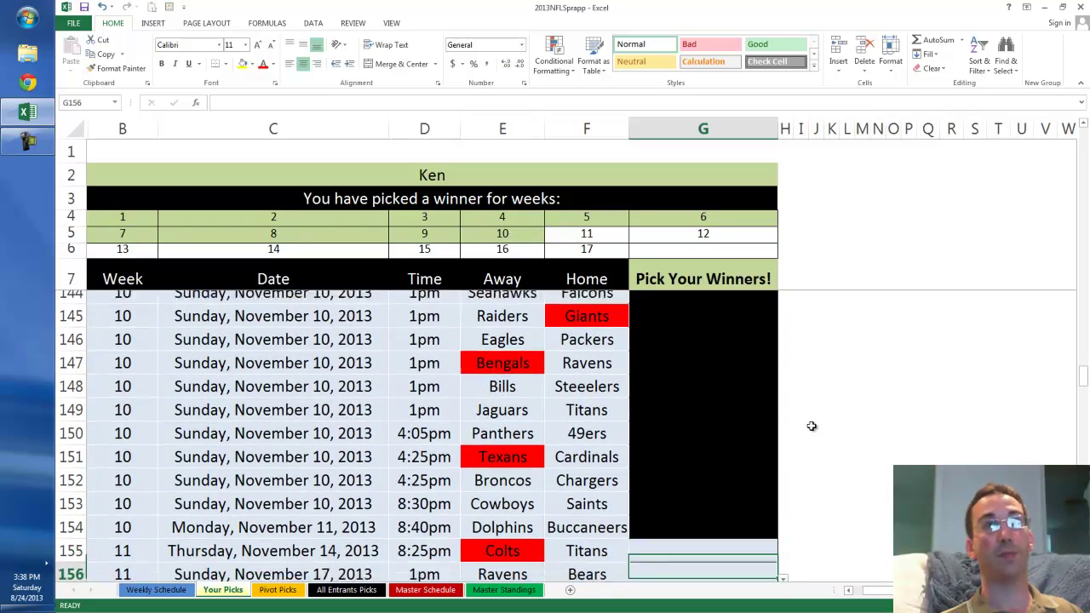
pyautogui.press('Down')
pyautogui.press('Return')
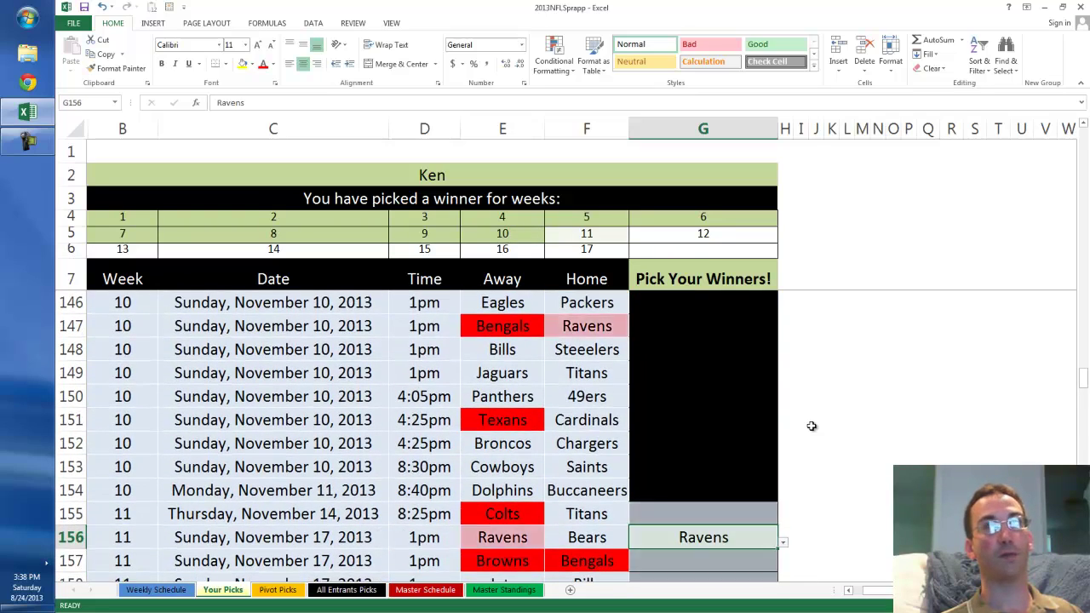
# Pick the Saints as week 12 winner in cell G170 for the Saints at Falcons game.
pyautogui.press('Down')
pyautogui.press('Down')
pyautogui.press('Down')
pyautogui.press('Down')
pyautogui.press('Down')
pyautogui.press('Down')
pyautogui.press('Down')
pyautogui.press('Down')
pyautogui.press('Down')
pyautogui.press('Down')
pyautogui.press('Down')
pyautogui.press('Down')
pyautogui.press('Down')
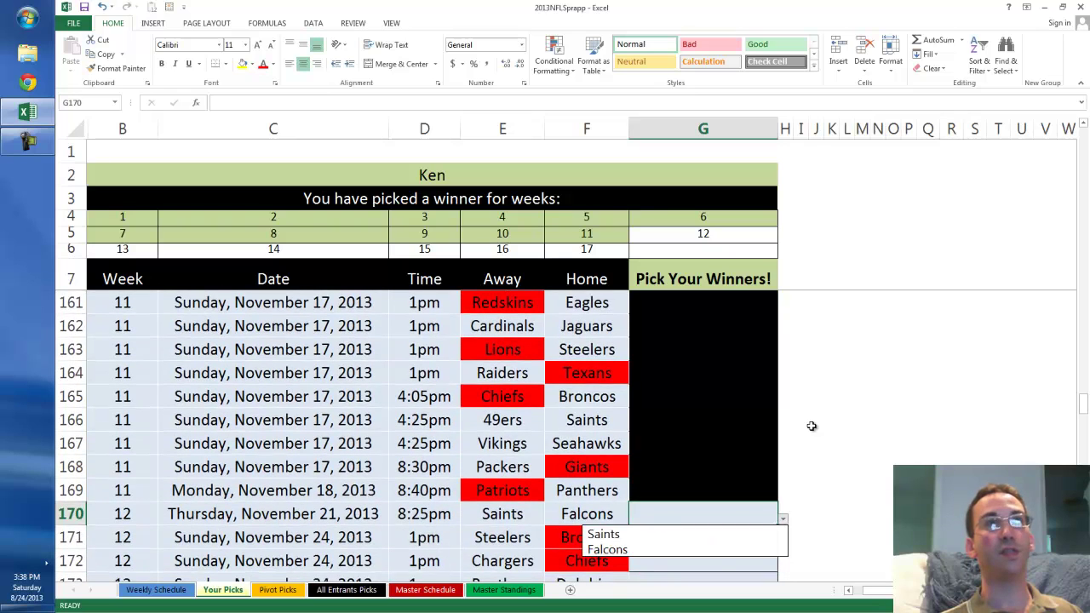
pyautogui.press('Down')
pyautogui.press('Return')
# Pick the Cowboys as week 13 winner in cell G185 for the Raiders at Cowboys game.
pyautogui.press('Down')
pyautogui.press('Down')
pyautogui.press('Down')
pyautogui.press('Down')
pyautogui.press('Down')
pyautogui.press('Down')
pyautogui.press('Down')
pyautogui.press('Down')
pyautogui.press('Down')
pyautogui.press('Down')
pyautogui.press('Down')
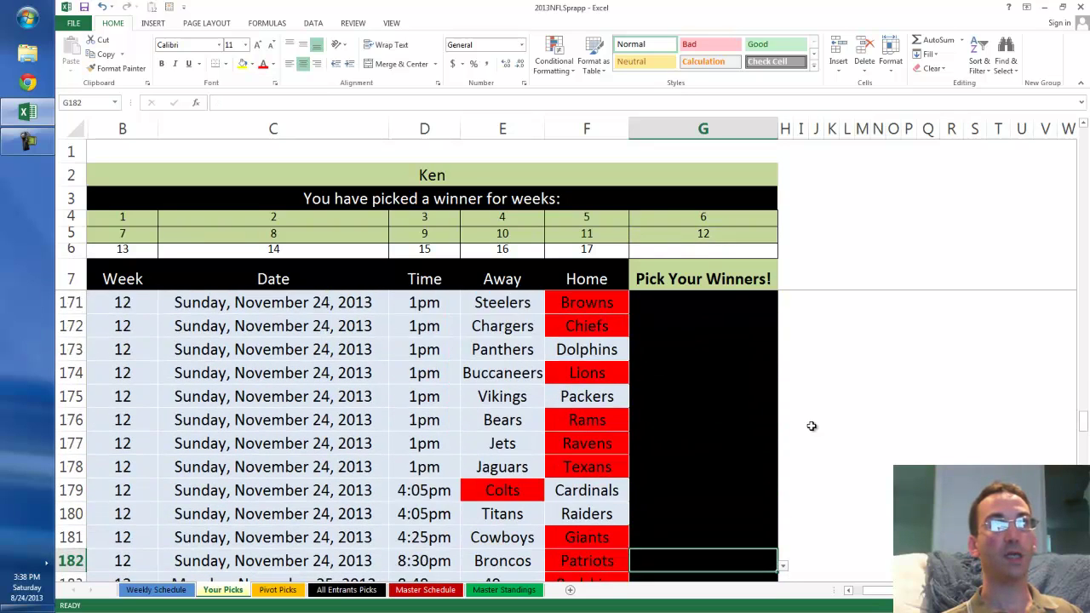
pyautogui.press('Down')
pyautogui.press('Down')
pyautogui.press('Down')
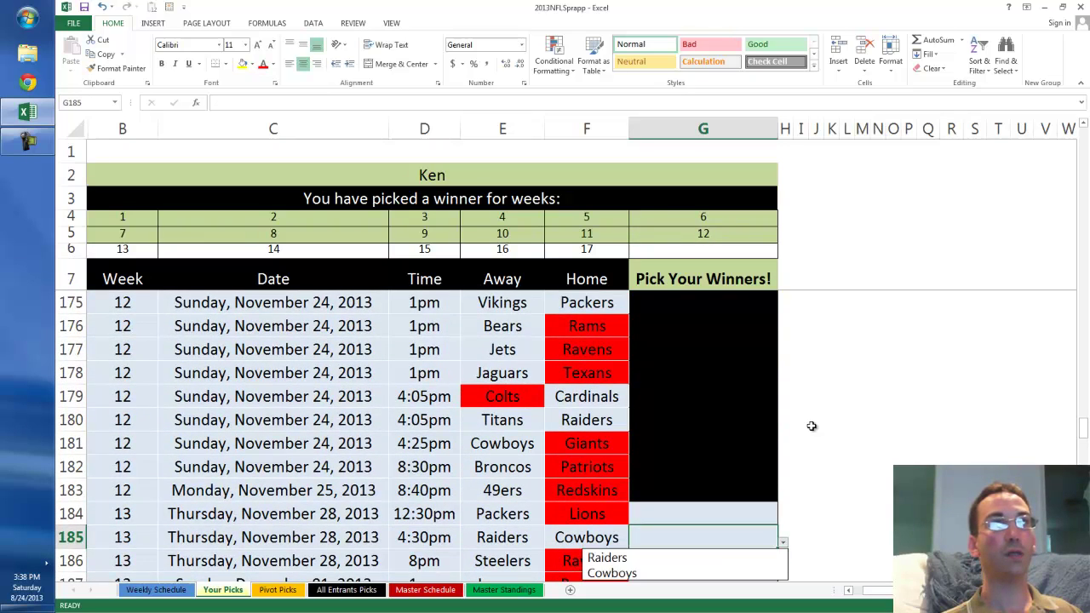
pyautogui.press('Return')
# Pick the Buccaneers as a second week 13 winner in cell G192 for the Buccaneers at Panthers game.
pyautogui.press('Down')
pyautogui.press('Down')
pyautogui.press('Down')
pyautogui.press('Down')
pyautogui.press('Down')
pyautogui.press('Down')
pyautogui.press('Down')
pyautogui.press('Down')
pyautogui.press('Down')
pyautogui.press('Down')
pyautogui.press('Down')
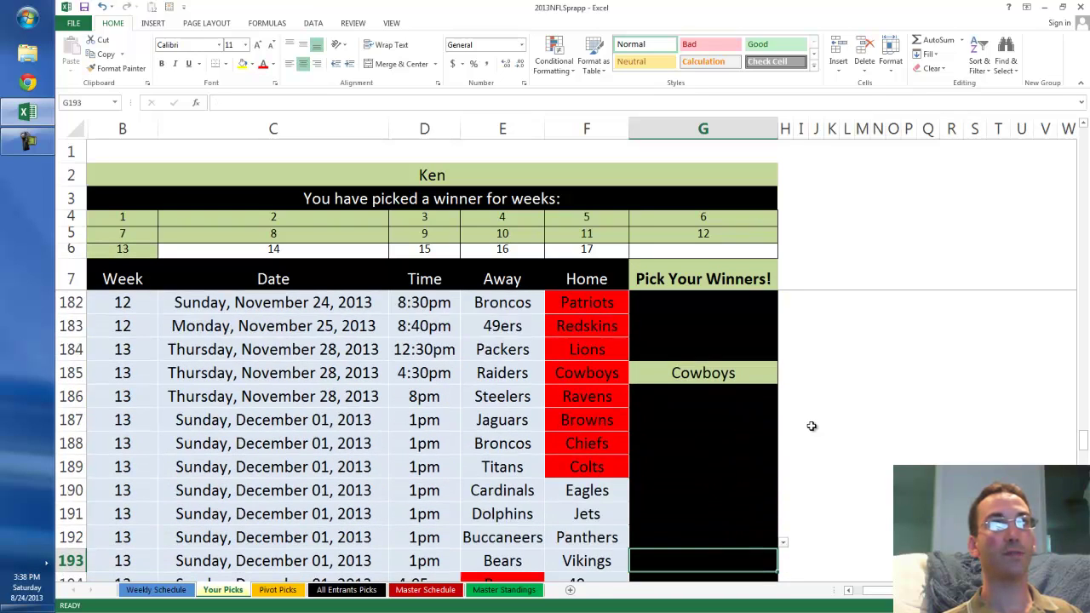
pyautogui.press('Up')
pyautogui.press('Up')
pyautogui.press('Up')
pyautogui.press('Up')
pyautogui.hotkey('alt', 'Down')
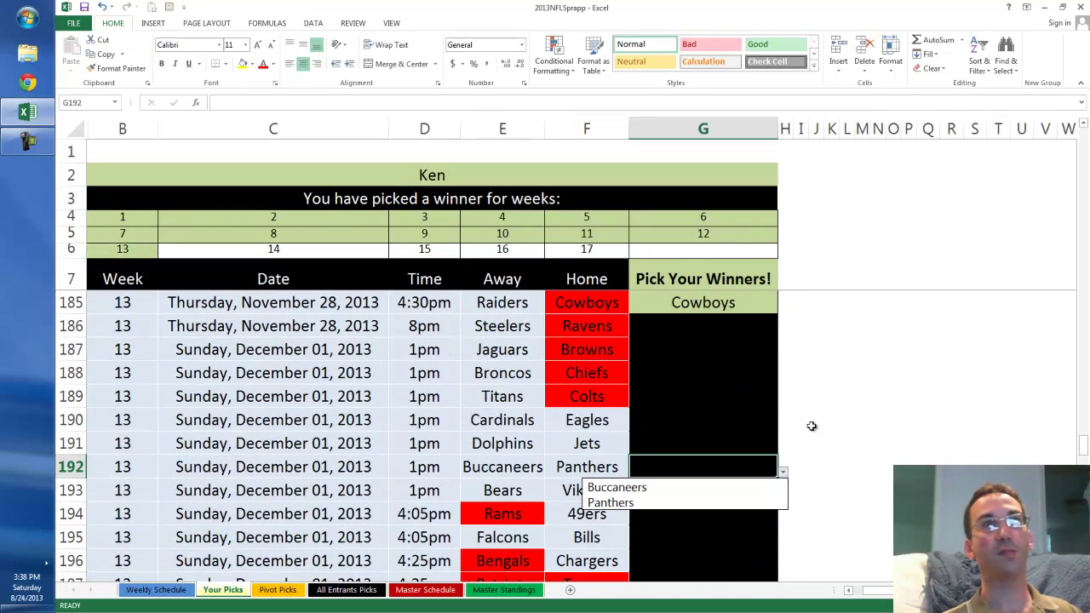
pyautogui.press('Down')
pyautogui.press('Return')
# Pick the Raiders as week 14 winner in cell G204 for the Raiders at Jets game.
pyautogui.press('Down')
pyautogui.press('Down')
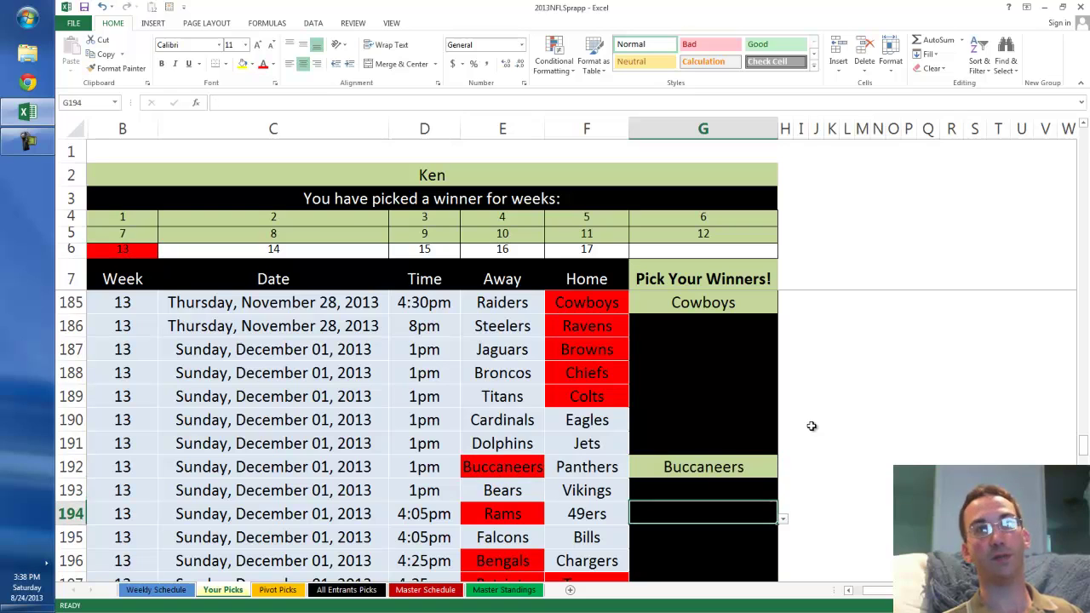
pyautogui.press('Down')
pyautogui.press('Down')
pyautogui.press('Down')
pyautogui.press('Down')
pyautogui.press('Down')
pyautogui.press('Down')
pyautogui.press('Down')
pyautogui.press('Down')
pyautogui.press('Down')
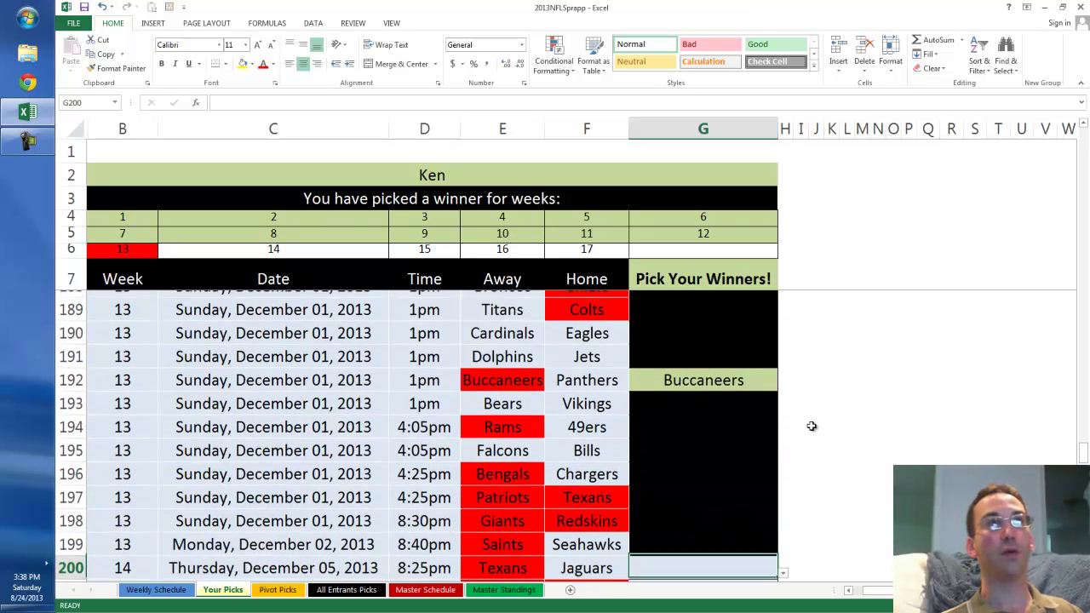
pyautogui.press('Down')
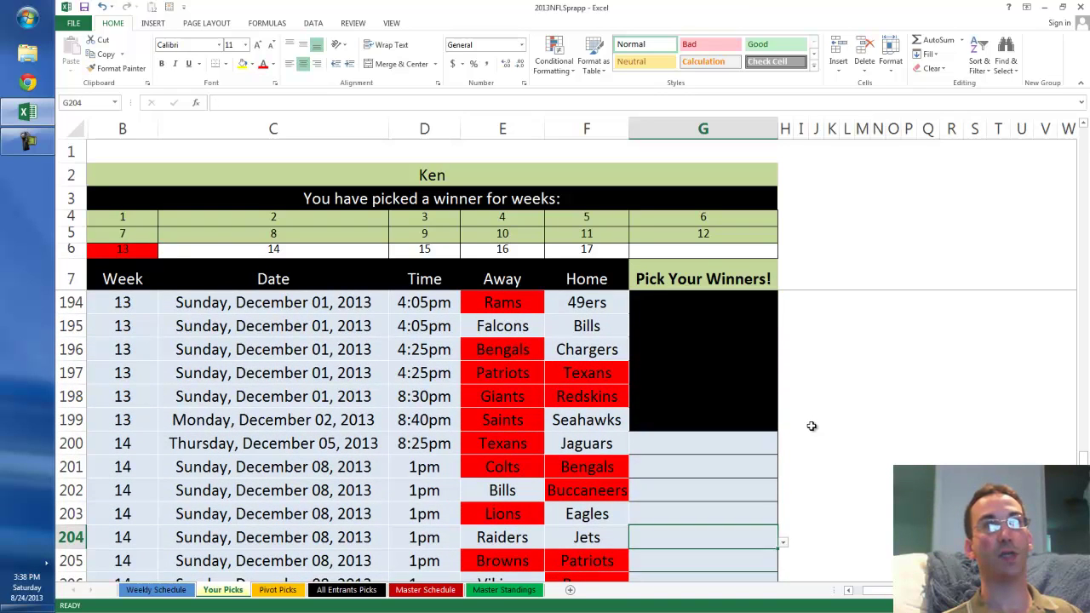
pyautogui.press('Return')
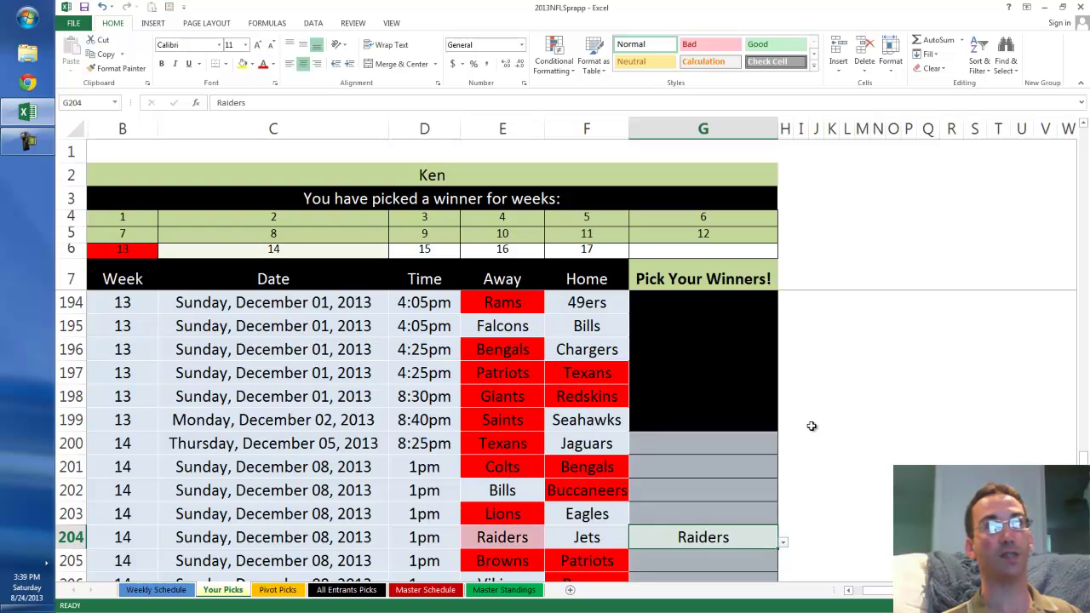
# Pick the Broncos as week 15 winner in cell G216 for the Chargers at Broncos game.
pyautogui.press('Down')
pyautogui.press('Down')
pyautogui.press('Down')
pyautogui.press('Down')
pyautogui.press('Down')
pyautogui.press('Down')
pyautogui.press('Down')
pyautogui.press('Down')
pyautogui.press('Down')
pyautogui.press('Down')
pyautogui.press('Down')
pyautogui.press('Down')
pyautogui.press('Down')
pyautogui.press('Down')
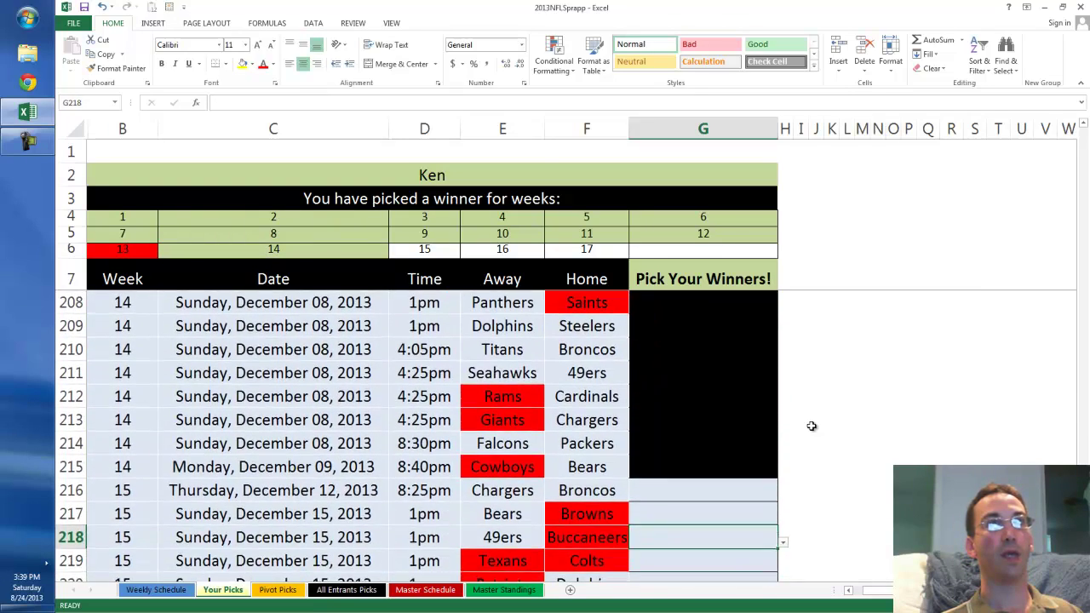
pyautogui.press('Up')
pyautogui.press('Up')
pyautogui.hotkey('alt', 'Down')
pyautogui.press('Down')
pyautogui.press('Down')
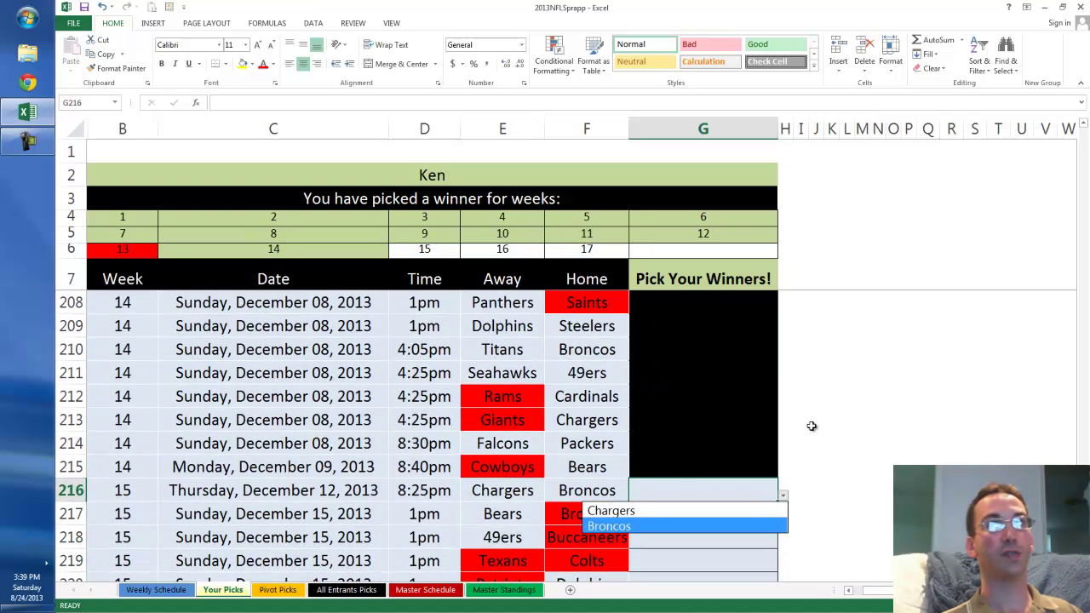
pyautogui.press('Return')
# Pick the Dolphins as week 16 winner in cell G233 for the Dolphins at Bills game.
pyautogui.press('Down')
pyautogui.press('Down')
pyautogui.press('Down')
pyautogui.press('Down')
pyautogui.press('Down')
pyautogui.press('Down')
pyautogui.press('Down')
pyautogui.press('Down')
pyautogui.press('Down')
pyautogui.press('Down')
pyautogui.press('Down')
pyautogui.press('Down')
pyautogui.press('Down')
pyautogui.press('Down')
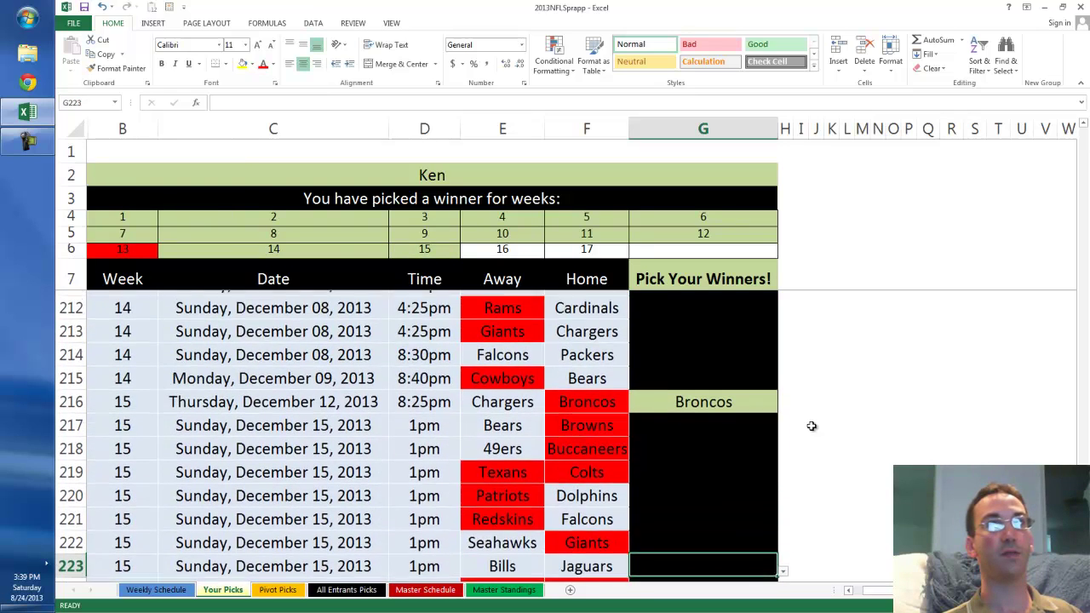
pyautogui.press('Down')
pyautogui.press('Down')
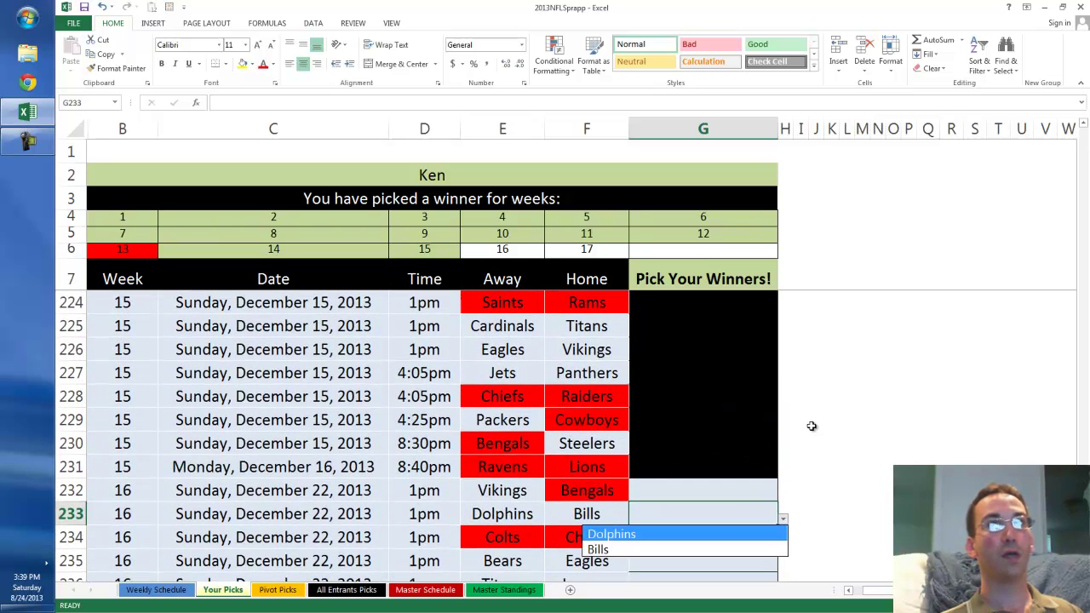
pyautogui.press('Return')
# Change the week 16 pick in cell G233 to the Bills.
pyautogui.press('Down')
pyautogui.press('Down')
pyautogui.press('Down')
pyautogui.press('Down')
pyautogui.press('Down')
pyautogui.press('Down')
pyautogui.press('Down')
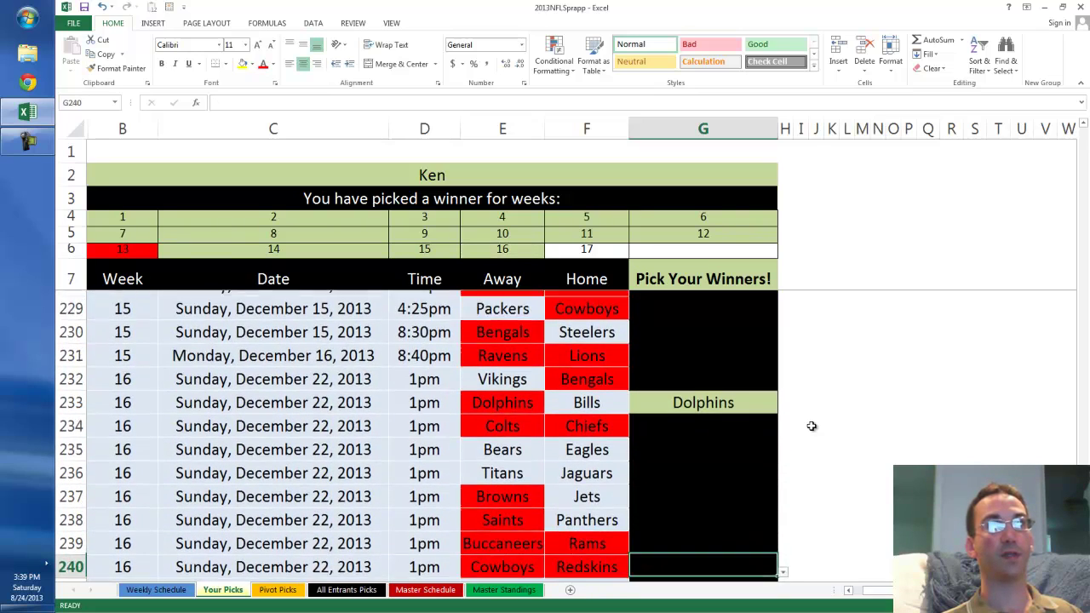
pyautogui.press('Down')
pyautogui.press('Up')
pyautogui.press('Up')
pyautogui.press('Up')
pyautogui.press('Up')
pyautogui.press('Up')
pyautogui.press('Up')
pyautogui.press('Up')
pyautogui.press('Up')
pyautogui.press('Up')
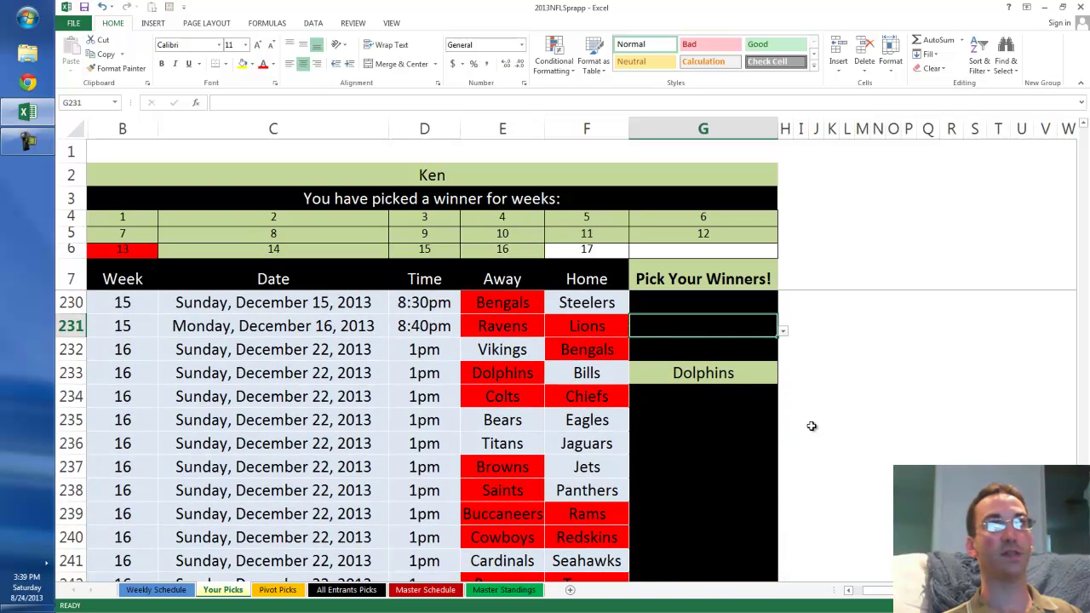
pyautogui.press('Down')
pyautogui.press('Down')
pyautogui.hotkey('alt', 'Down')
pyautogui.press('Down')
pyautogui.press('Return')
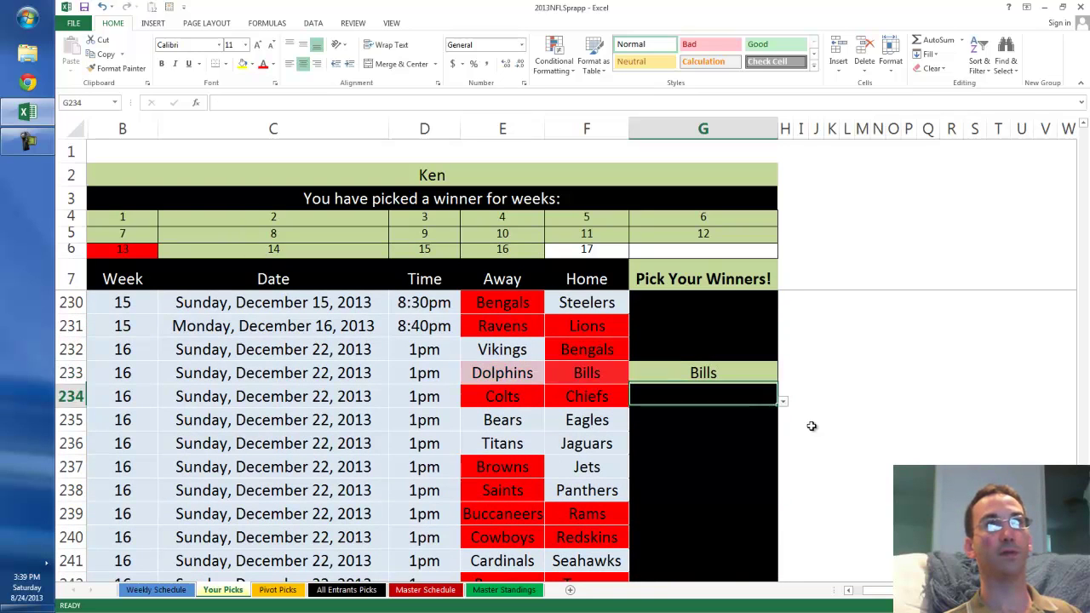
# Pick the Packers as week 17 winner in cell G248 for the Packers at Bears game.
pyautogui.press('Down')
pyautogui.press('Down')
pyautogui.press('Down')
pyautogui.press('Down')
pyautogui.press('Down')
pyautogui.press('Down')
pyautogui.press('Down')
pyautogui.press('Down')
pyautogui.press('Down')
pyautogui.press('Down')
pyautogui.press('Down')
pyautogui.press('Down')
pyautogui.press('Down')
pyautogui.press('Down')
pyautogui.press('Down')
pyautogui.press('Down')
pyautogui.press('Down')
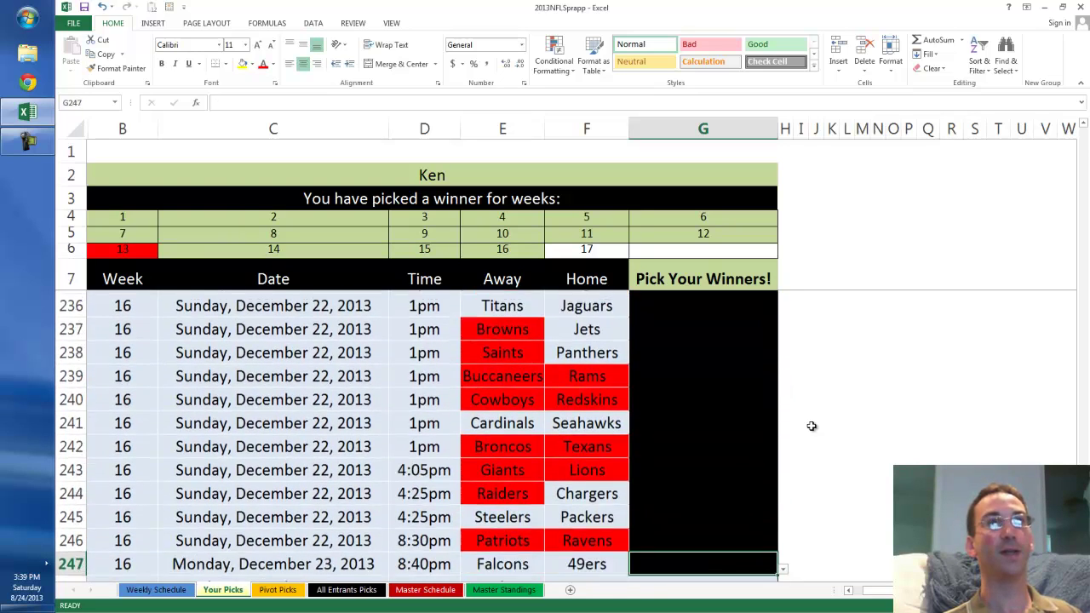
pyautogui.press('Down')
pyautogui.press('Down')
pyautogui.press('Up')
pyautogui.press('Up')
pyautogui.press('Up')
pyautogui.press('Up')
pyautogui.press('Up')
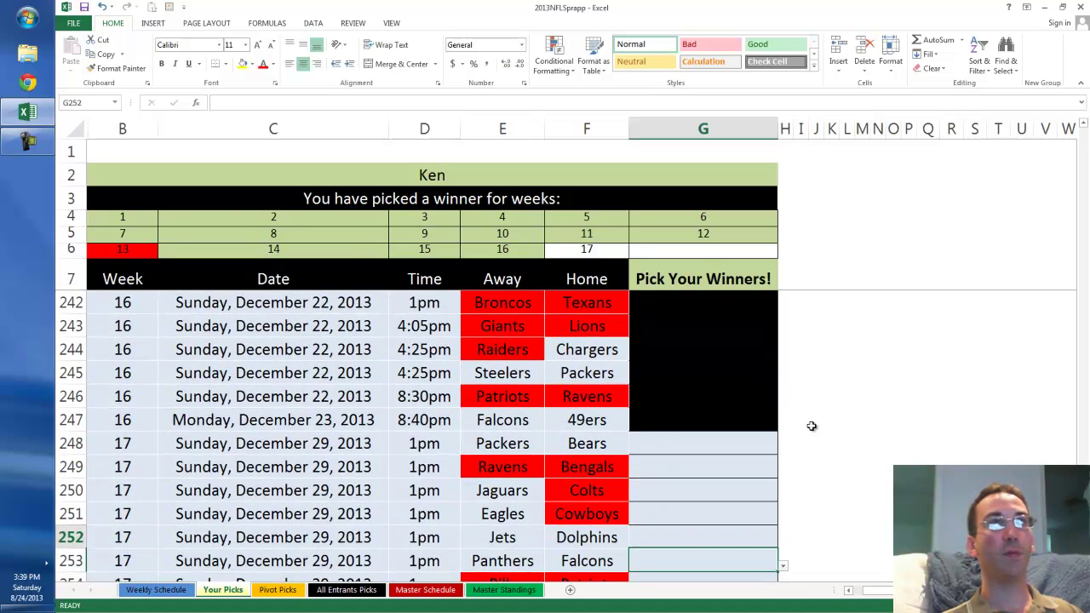
pyautogui.hotkey('alt', 'Down')
pyautogui.press('Down')
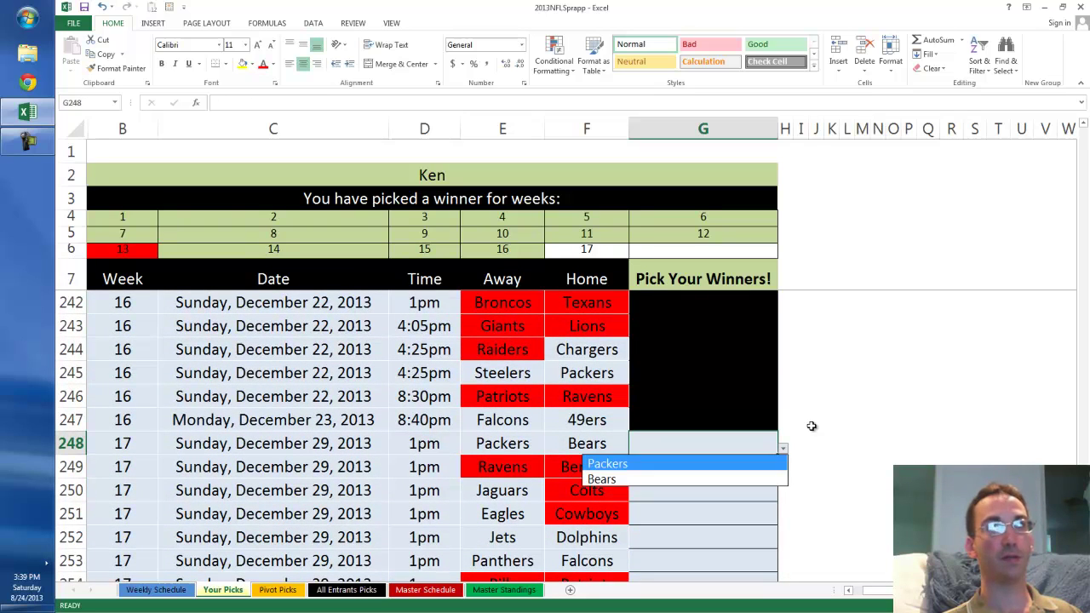
pyautogui.press('Return')
# Review the remaining week 17 games down to the end of the schedule.
pyautogui.press('Down')
pyautogui.press('Down')
pyautogui.press('Down')
pyautogui.press('Down')
pyautogui.press('Down')
pyautogui.press('Down')
pyautogui.press('Down')
pyautogui.press('Down')
pyautogui.press('Down')
pyautogui.press('Down')
pyautogui.press('Down')
pyautogui.press('Down')
pyautogui.press('Down')
pyautogui.press('Down')
pyautogui.press('Down')
pyautogui.press('Down')
pyautogui.press('Down')
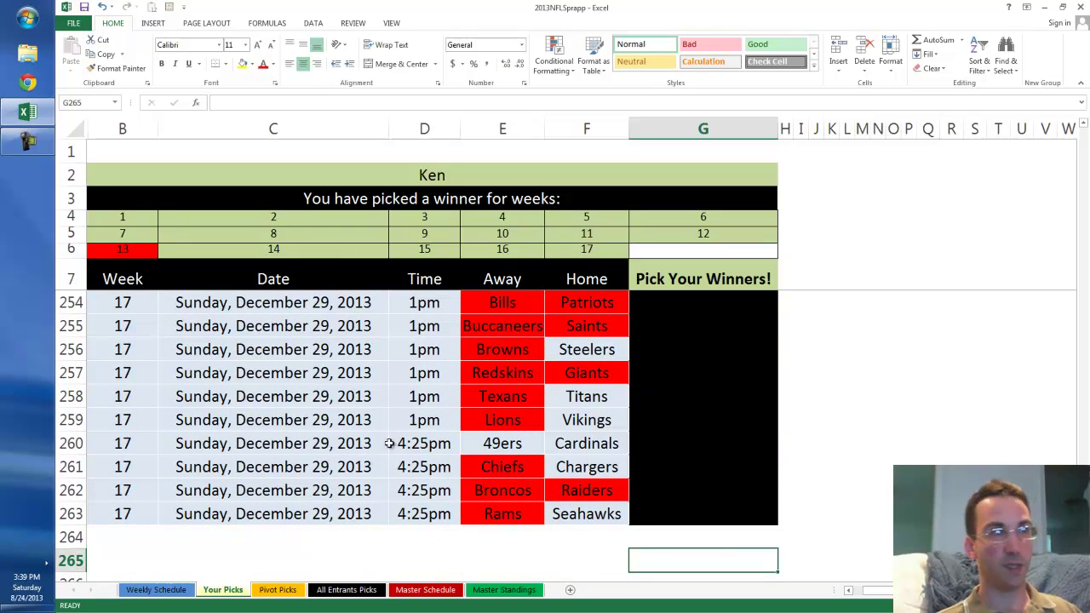
# Open the Pivot Picks sheet, enlarge its view and refresh the pivot table with the entered picks.
pyautogui.click(279, 590)
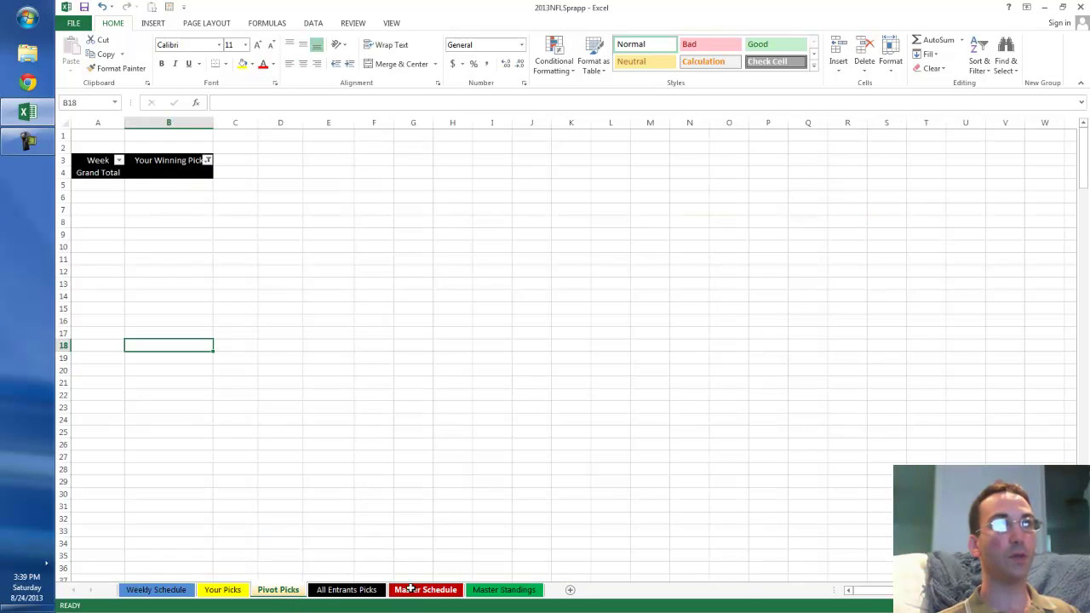
pyautogui.keyDown('ctrl'); pyautogui.scroll(6, 207, 369); pyautogui.keyUp('ctrl')
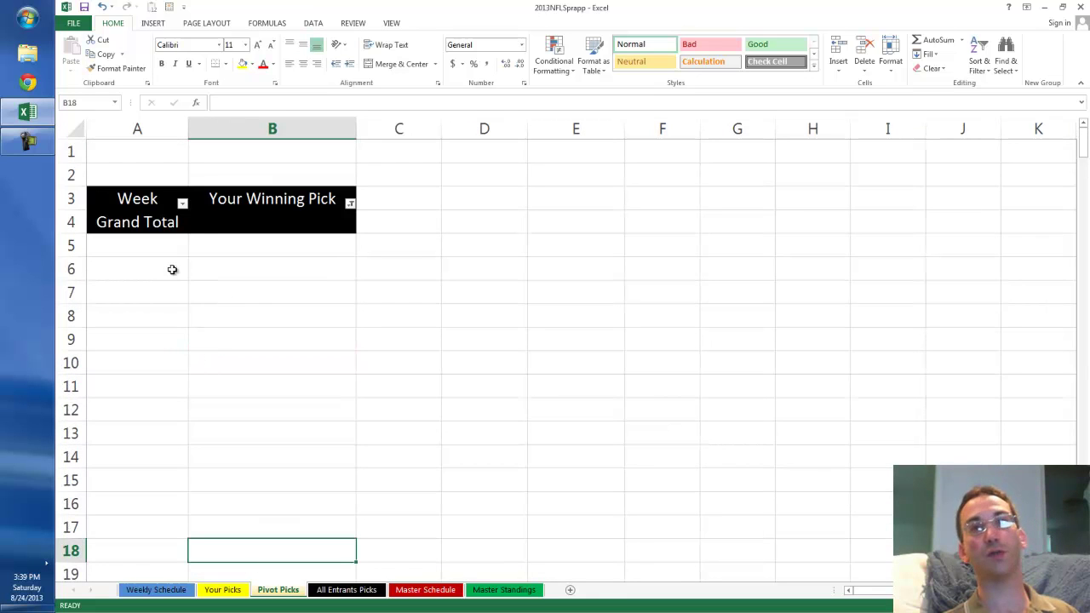
pyautogui.click(211, 226)
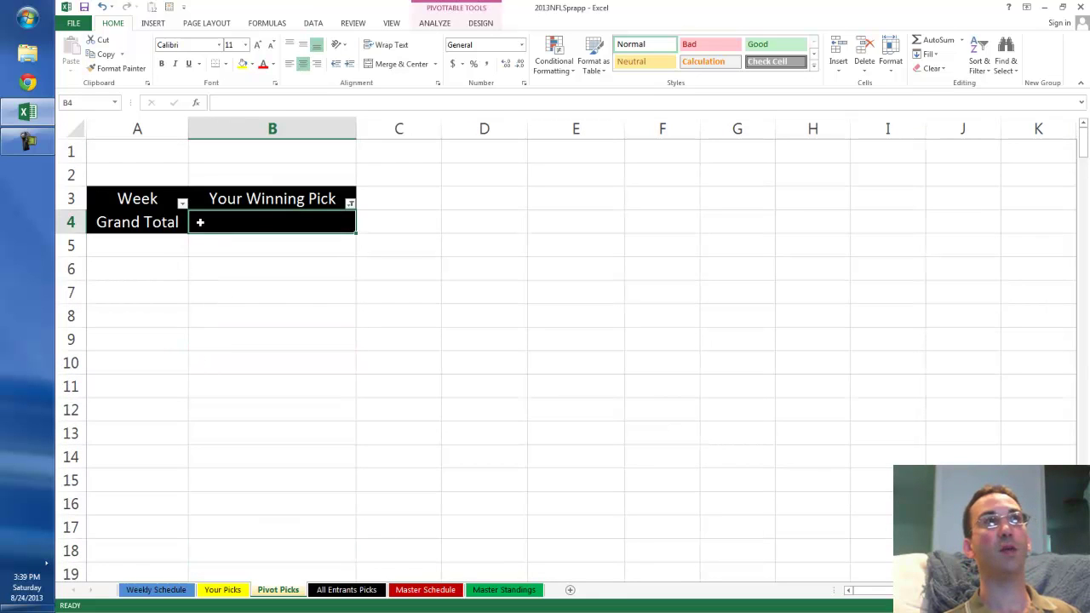
pyautogui.rightClick(221, 221)
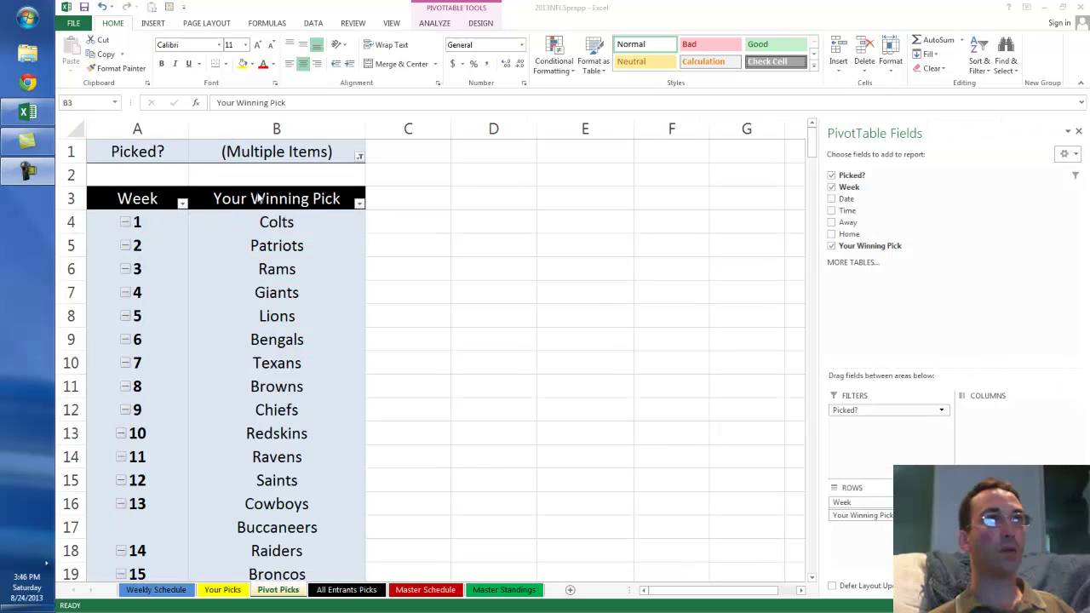
pyautogui.rightClick(279, 199)
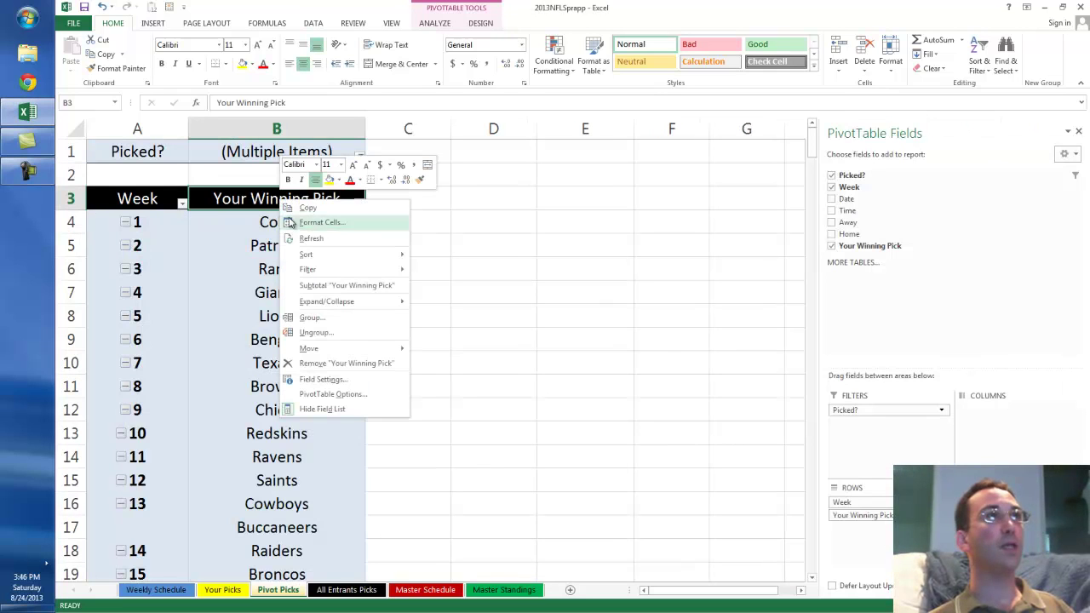
pyautogui.click(321, 239)
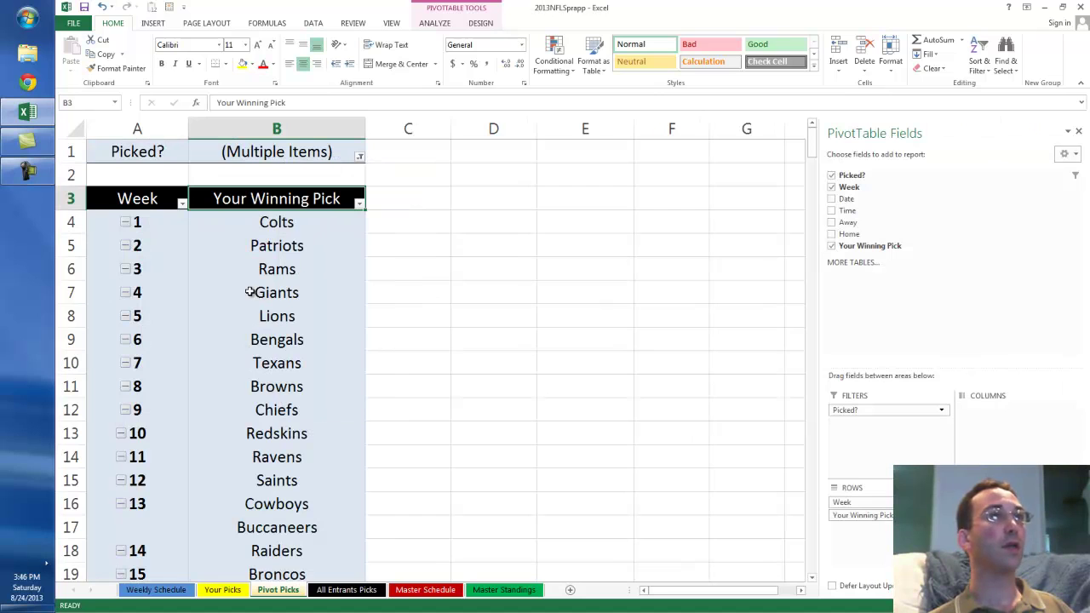
# Examine the pivot table's list of weekly picks and select the week 13 entries.
pyautogui.scroll(-1, 216, 255)
pyautogui.scroll(1, 216, 256)
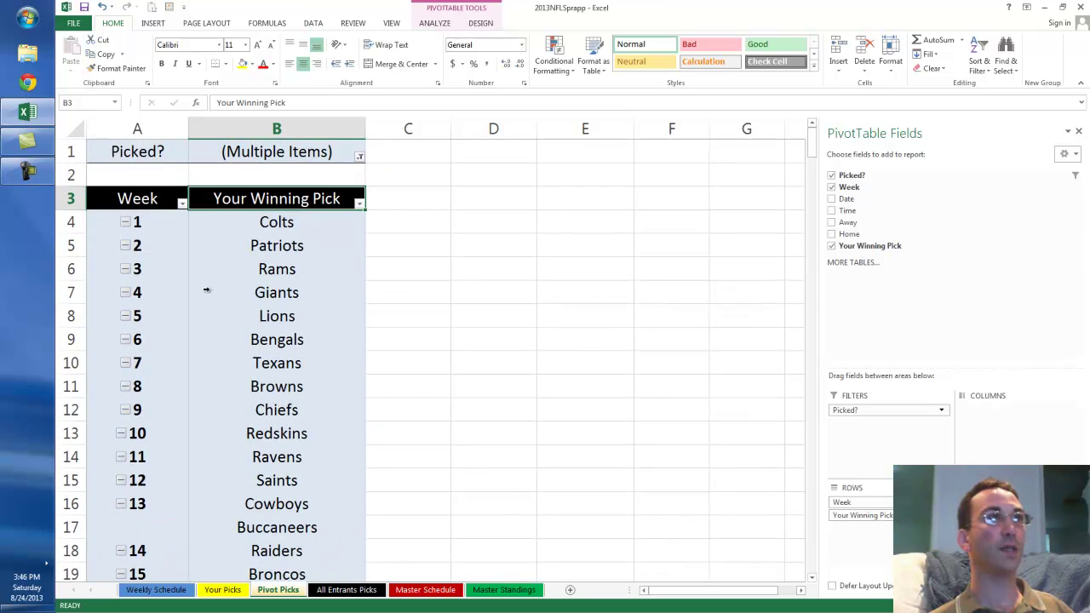
pyautogui.scroll(-1, 200, 324)
pyautogui.click(100, 441)
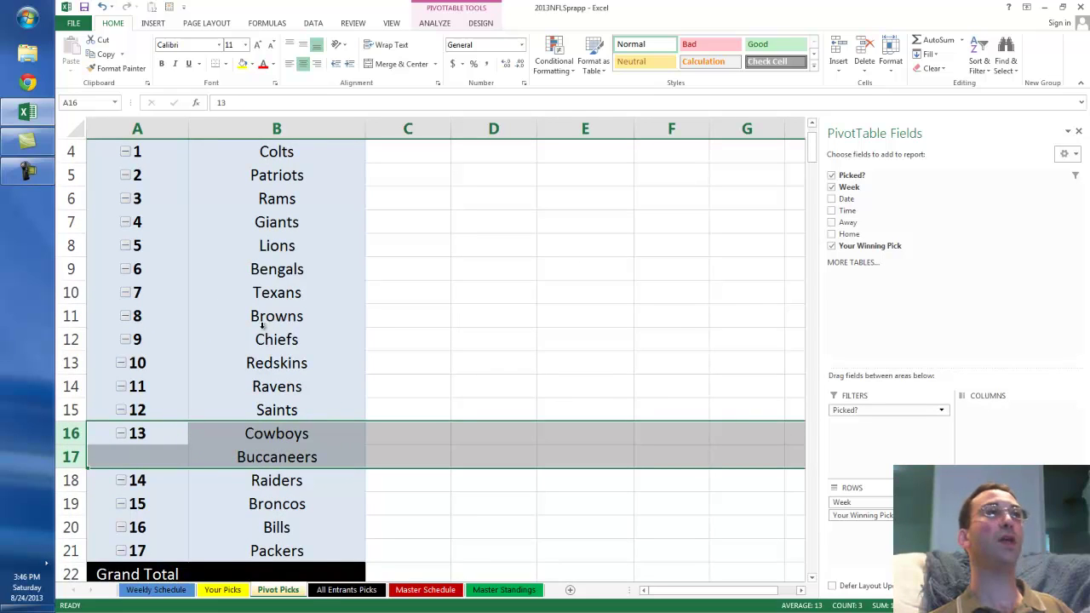
pyautogui.scroll(1, 263, 329)
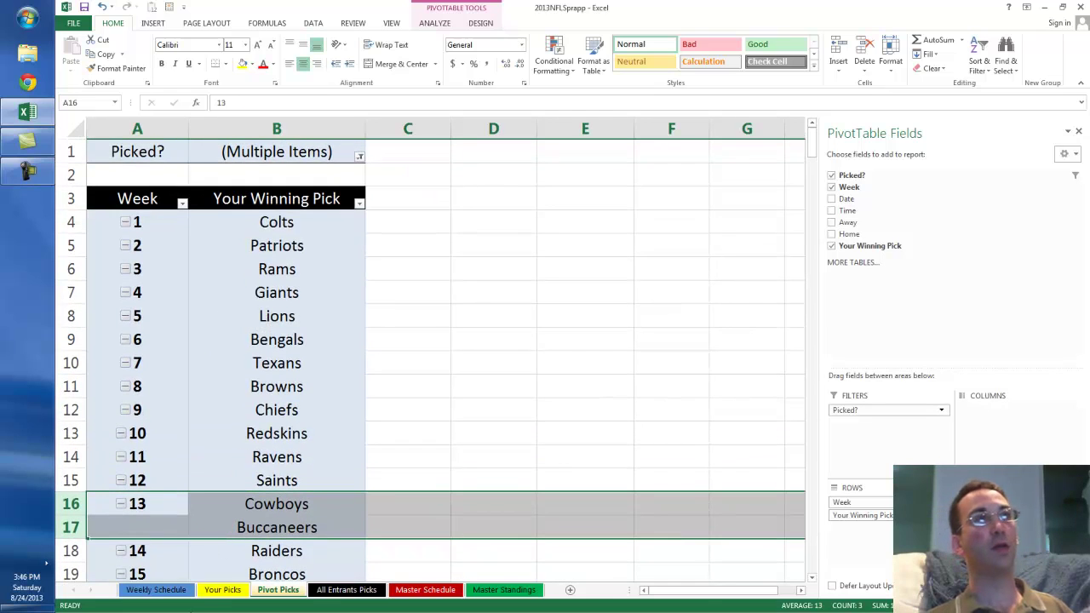
# Return to the Your Picks sheet and review the picked-weeks tracker in rows 4 to 6, including the week 13 cell.
pyautogui.click(222, 590)
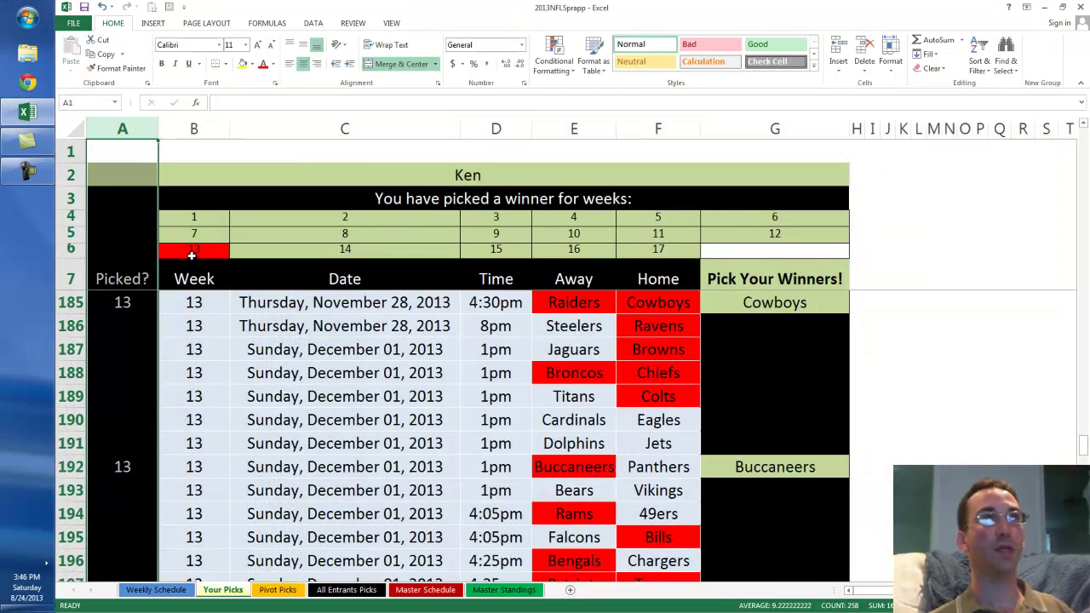
pyautogui.scroll(2, 294, 377)
pyautogui.scroll(3, 323, 359)
pyautogui.scroll(4, 324, 360)
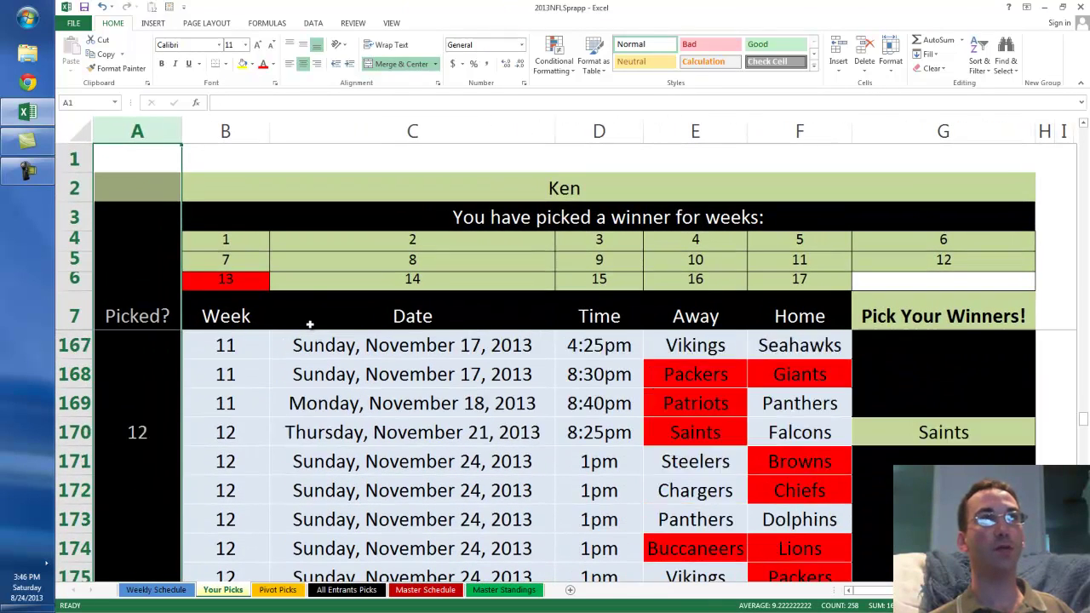
pyautogui.click(220, 247)
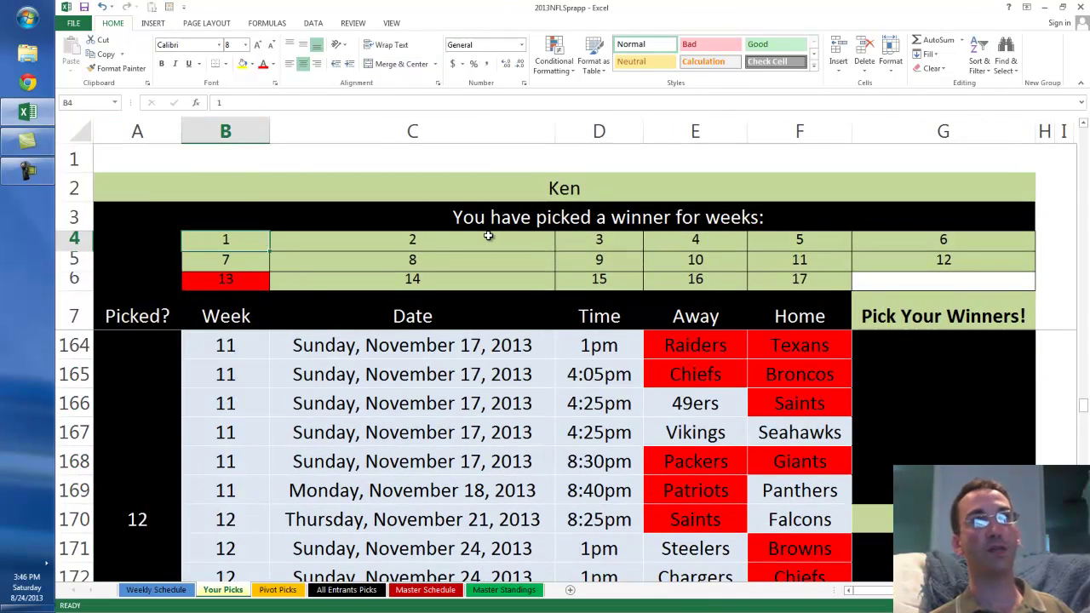
pyautogui.press('Right')
pyautogui.press('Right')
pyautogui.press('Right')
pyautogui.press('Right')
pyautogui.press('Right')
pyautogui.press('Down')
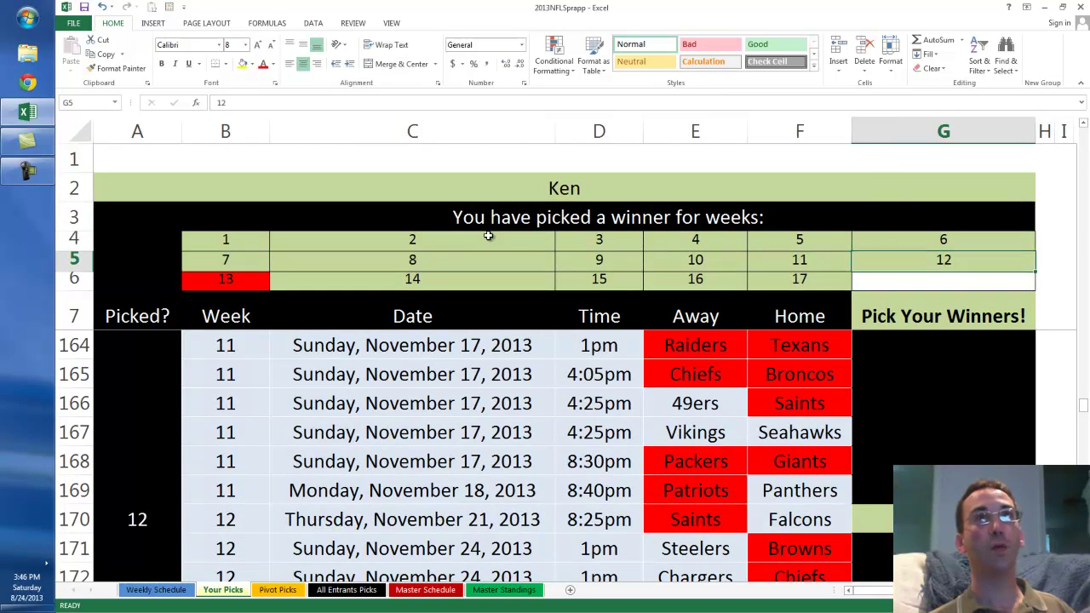
pyautogui.press('Left')
pyautogui.press('Left')
pyautogui.press('Left')
pyautogui.press('Left')
pyautogui.press('Left')
pyautogui.press('Left')
pyautogui.press('Down')
pyautogui.press('Right')
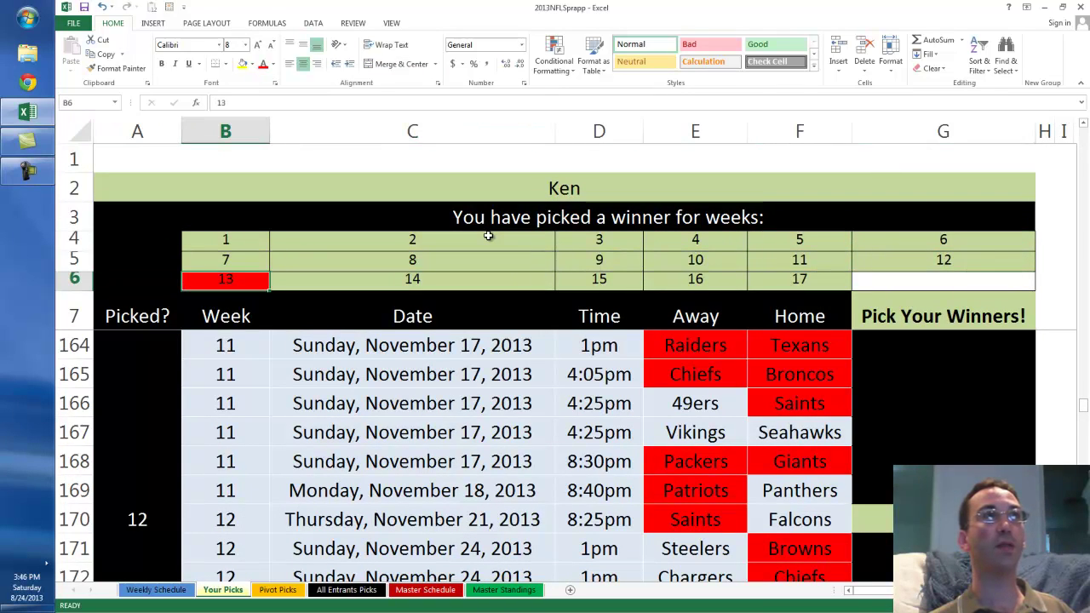
# Delete the duplicate week 13 Buccaneers pick from cell G192.
pyautogui.scroll(1, 306, 368)
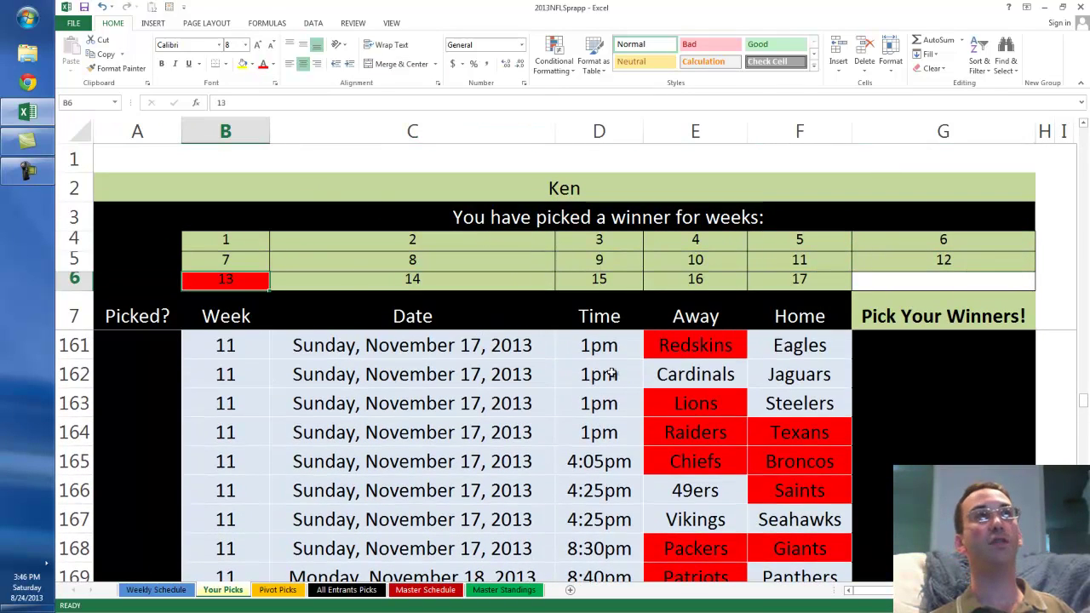
pyautogui.scroll(-2, 610, 372)
pyautogui.scroll(-6, 851, 444)
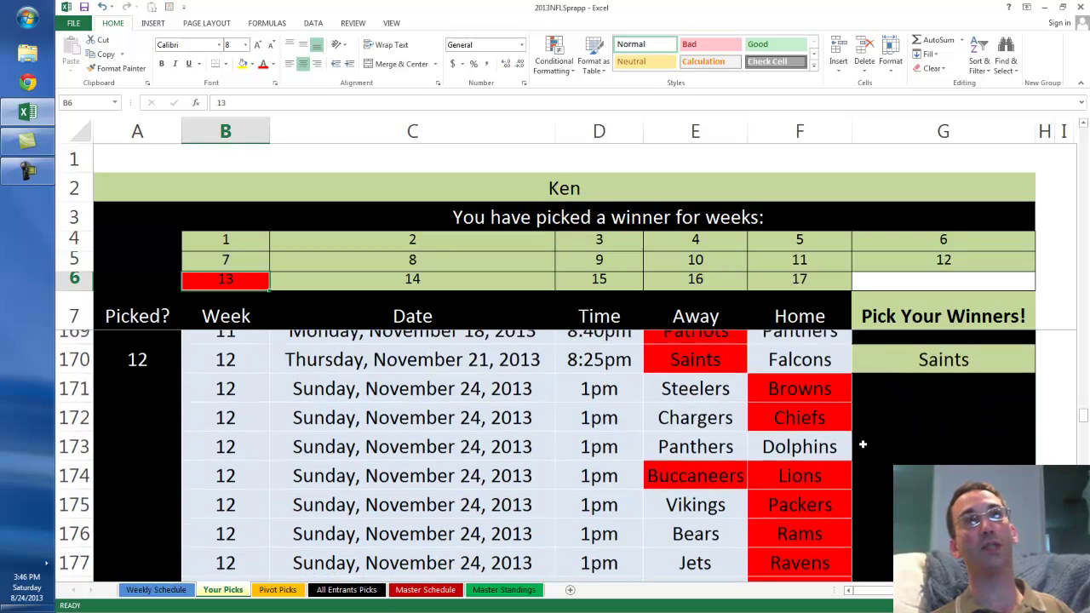
pyautogui.scroll(1, 852, 460)
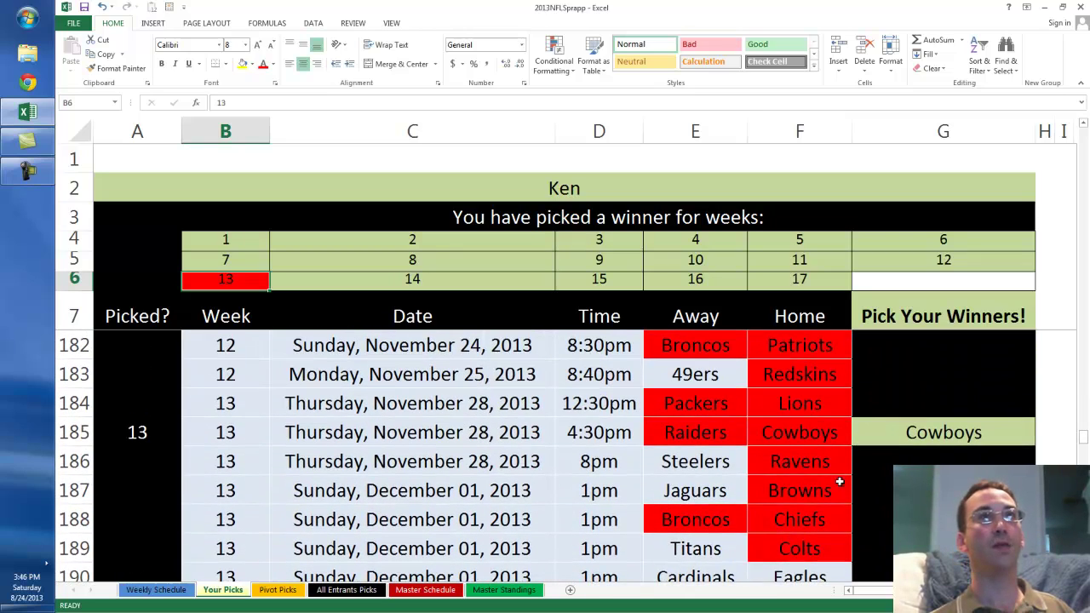
pyautogui.click(668, 471)
pyautogui.scroll(-1, 864, 457)
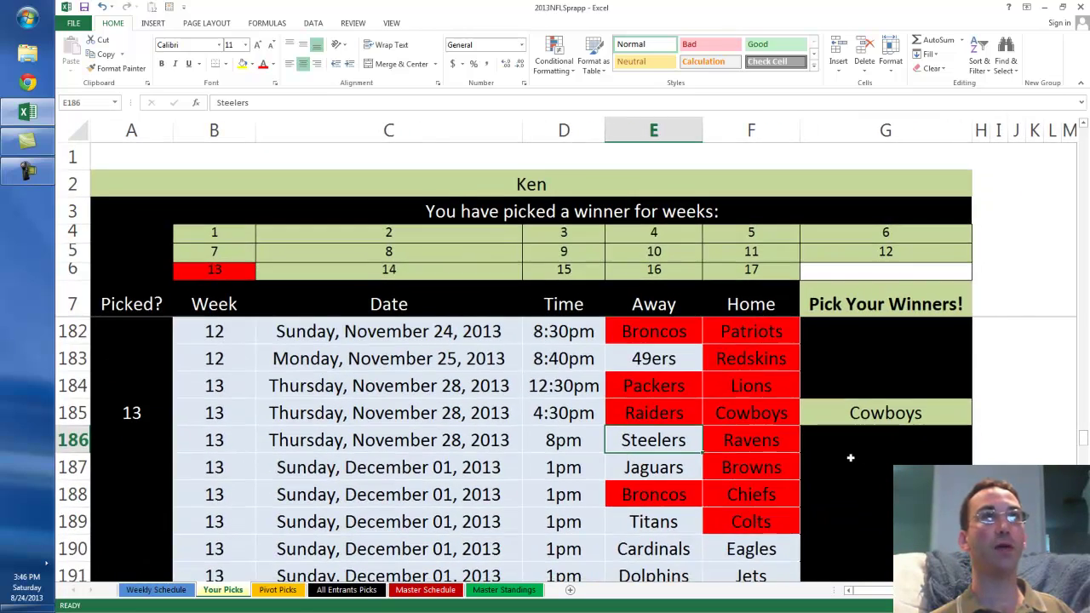
pyautogui.scroll(-2, 718, 471)
pyautogui.scroll(3, 724, 467)
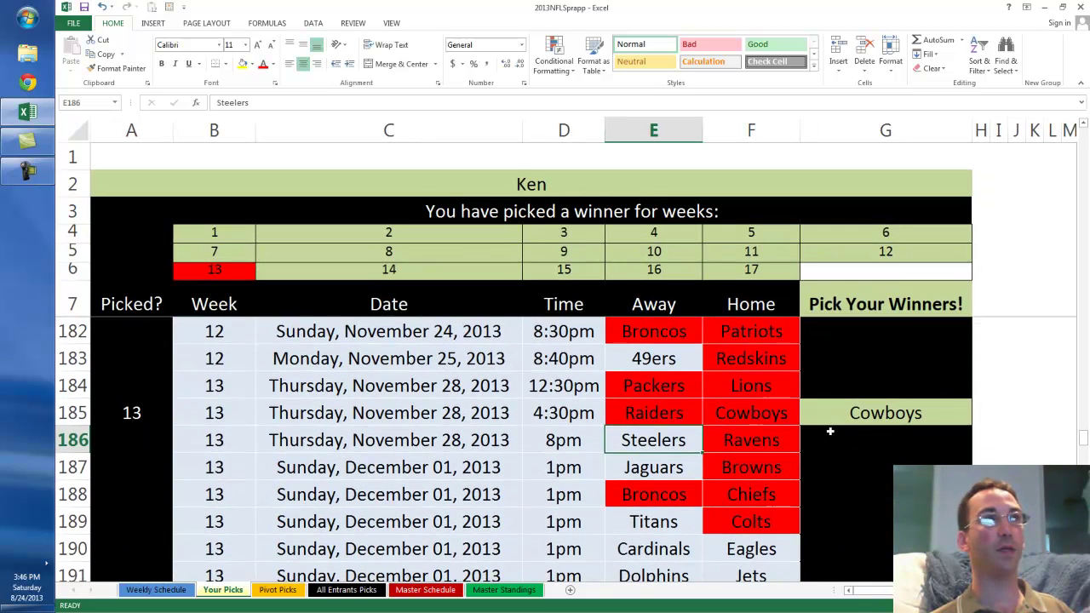
pyautogui.scroll(-1, 830, 432)
pyautogui.click(880, 522)
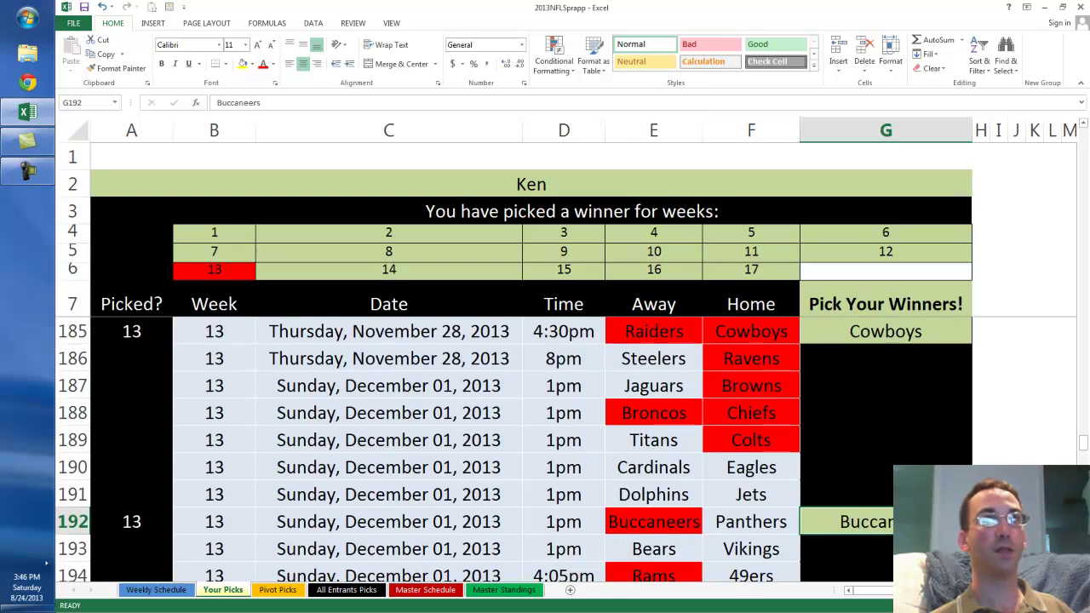
pyautogui.press('Delete')
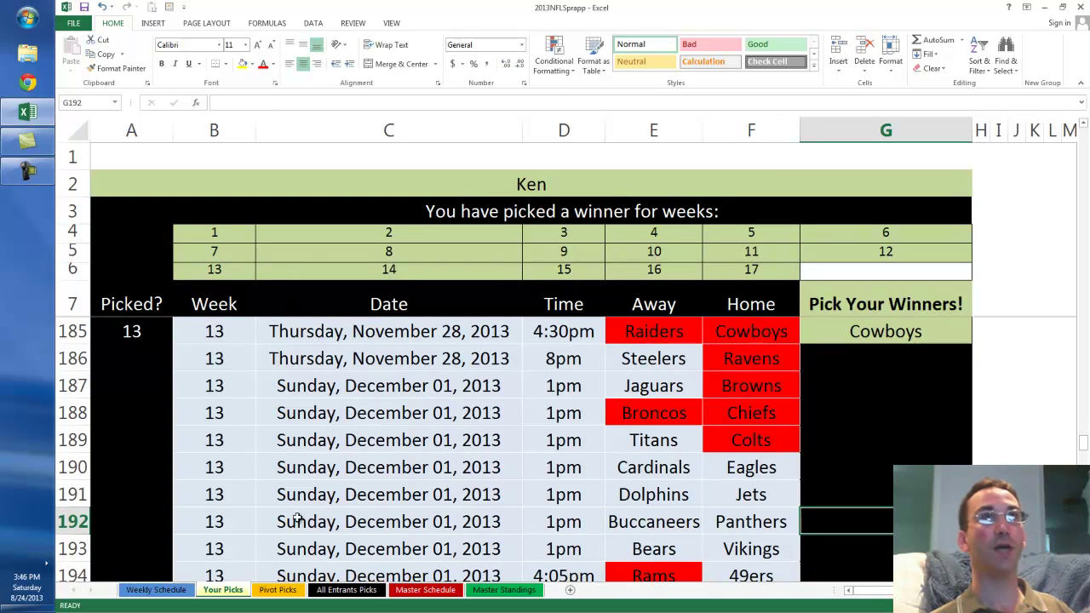
# Refresh the pivot table on the Pivot Picks sheet and check the updated list of weekly picks.
pyautogui.click(290, 594)
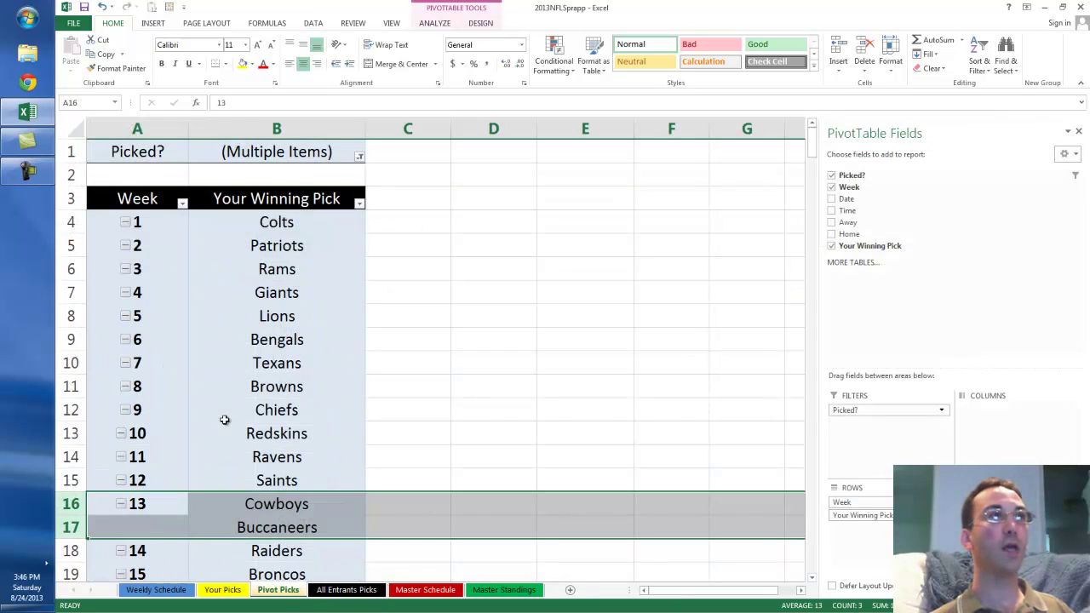
pyautogui.rightClick(218, 407)
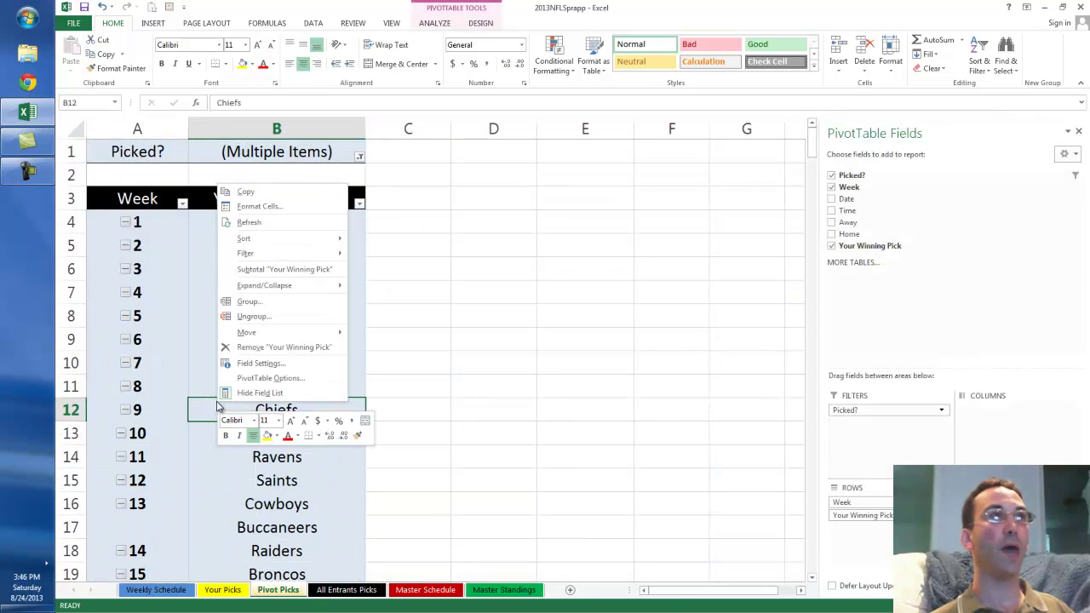
pyautogui.click(256, 224)
pyautogui.scroll(-3, 267, 366)
pyautogui.scroll(3, 266, 366)
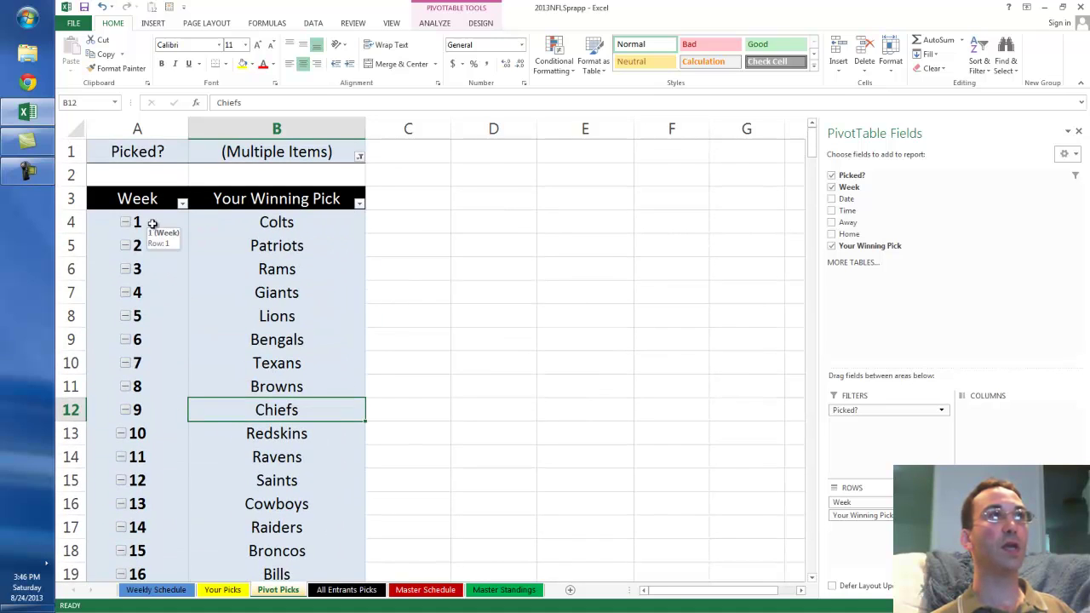
# Copy the week 1 to 17 picks from the pivot table and paste them at C2 on the All Entrants Picks sheet.
pyautogui.moveTo(137, 222); pyautogui.dragTo(247, 506)
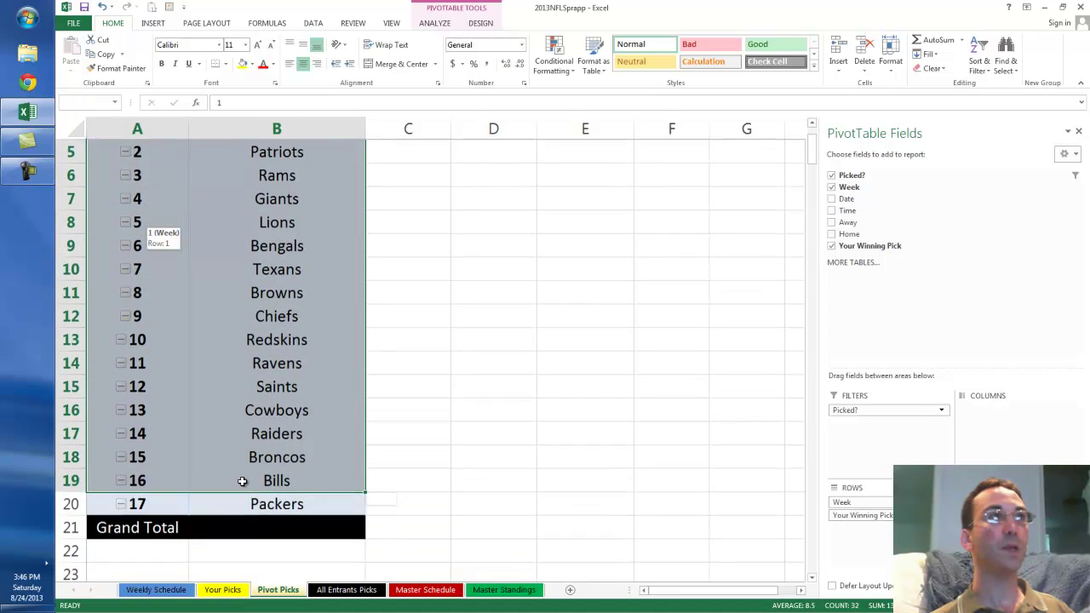
pyautogui.rightClick(253, 479)
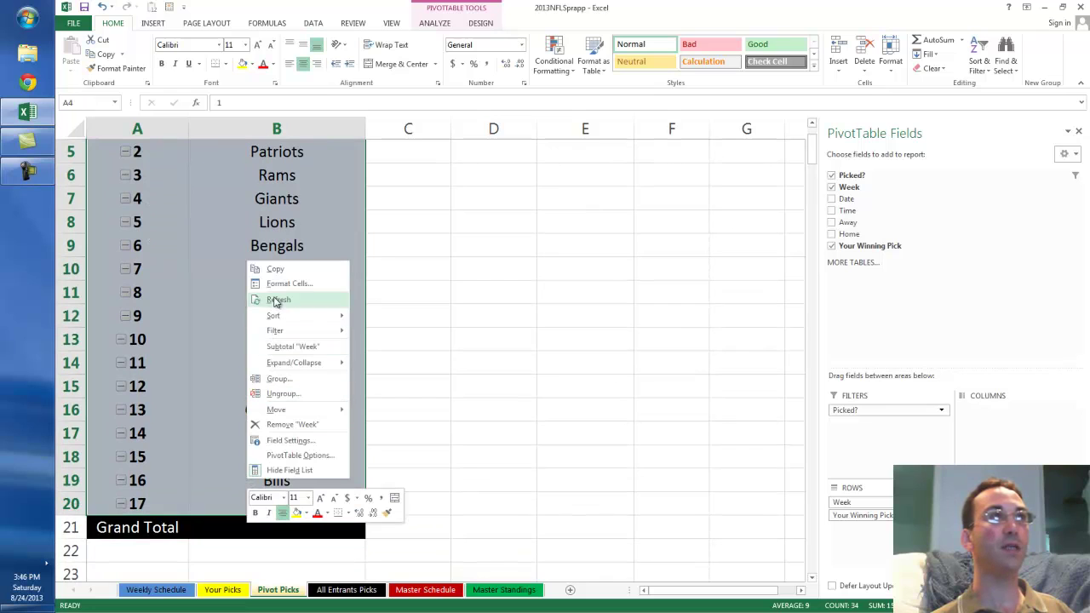
pyautogui.click(281, 270)
pyautogui.scroll(2, 307, 426)
pyautogui.click(342, 591)
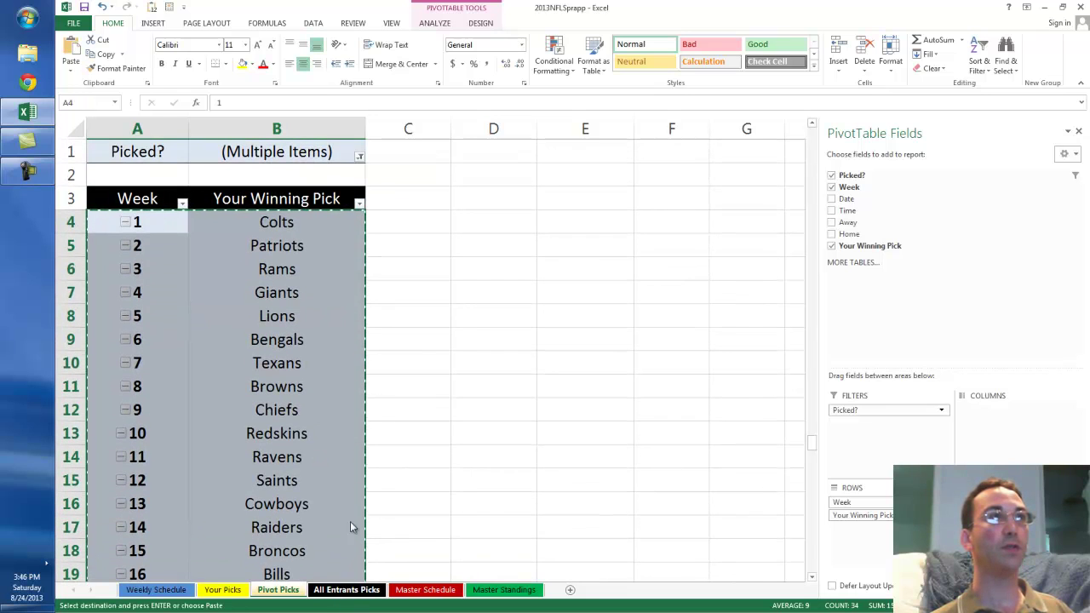
pyautogui.click(298, 186)
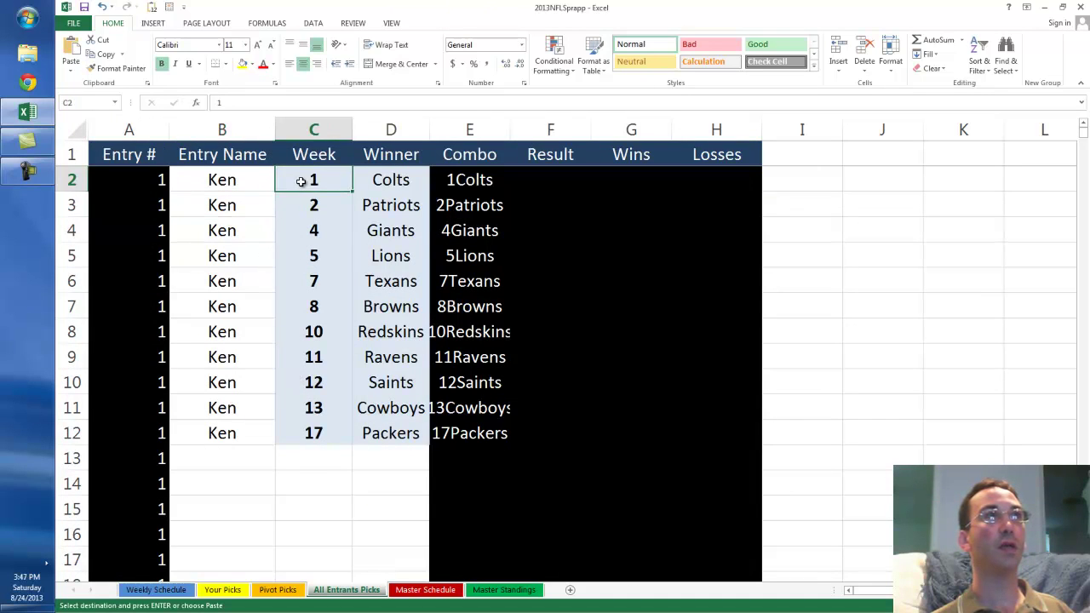
pyautogui.rightClick(299, 182)
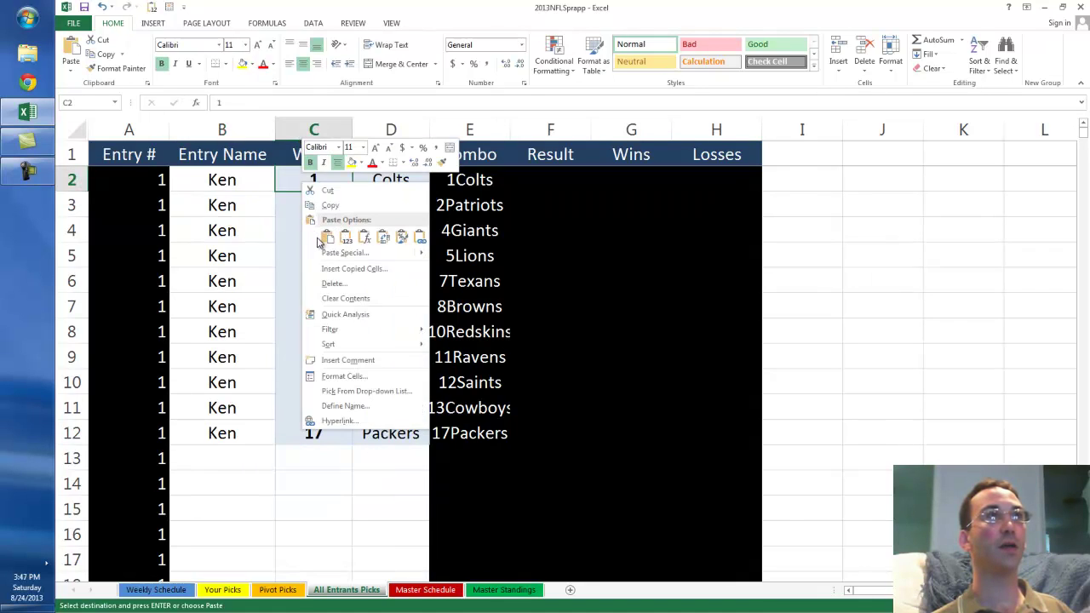
pyautogui.click(318, 241)
# Fill the entry name from B12 down through B18 so every pasted pick has an entrant, and check the list.
pyautogui.scroll(-2, 313, 357)
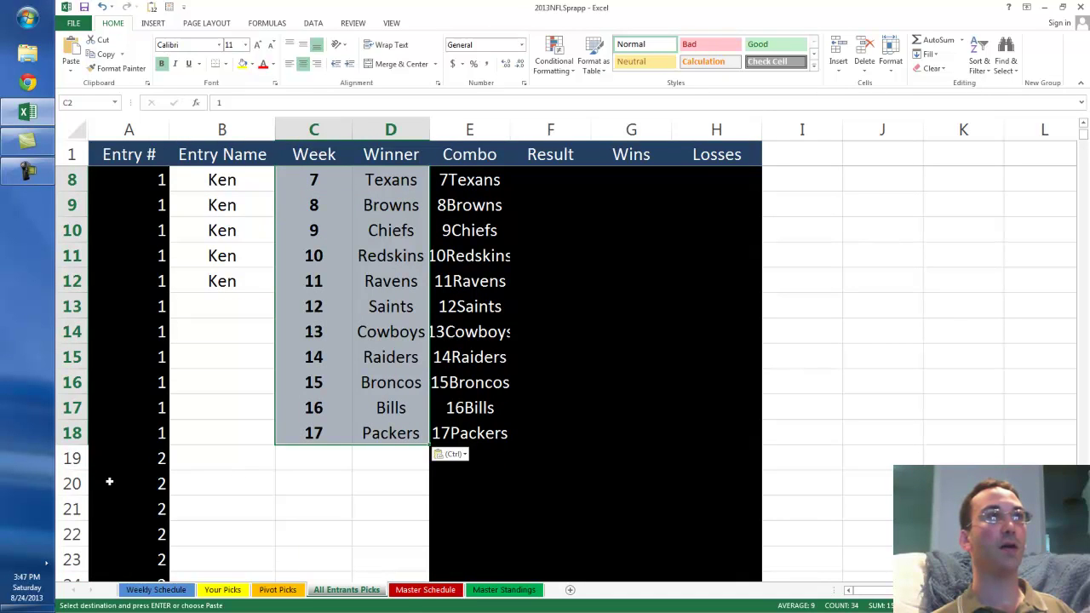
pyautogui.click(71, 458)
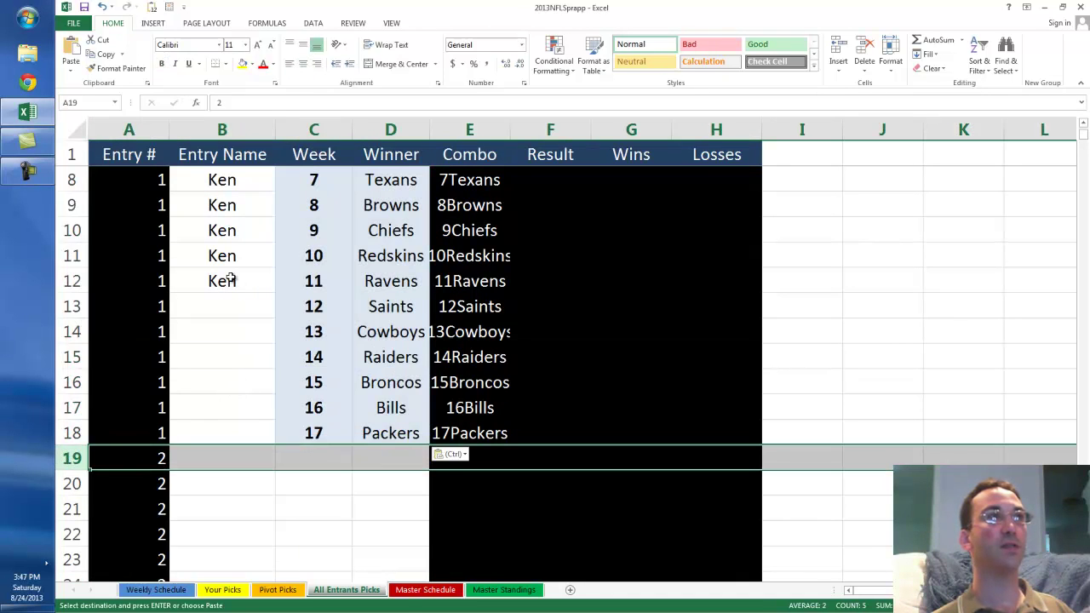
pyautogui.click(230, 280)
pyautogui.hotkey('shift', 'Down')
pyautogui.hotkey('shift', 'Down')
pyautogui.hotkey('shift', 'Down')
pyautogui.hotkey('shift', 'Down')
pyautogui.hotkey('shift', 'Down')
pyautogui.hotkey('shift', 'Down')
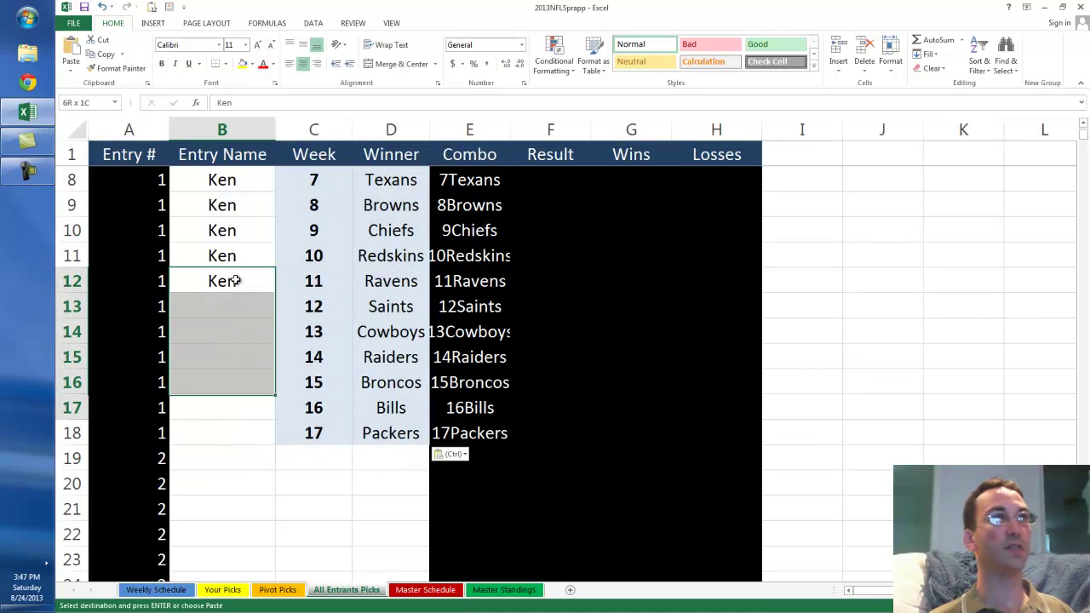
pyautogui.press('Return')
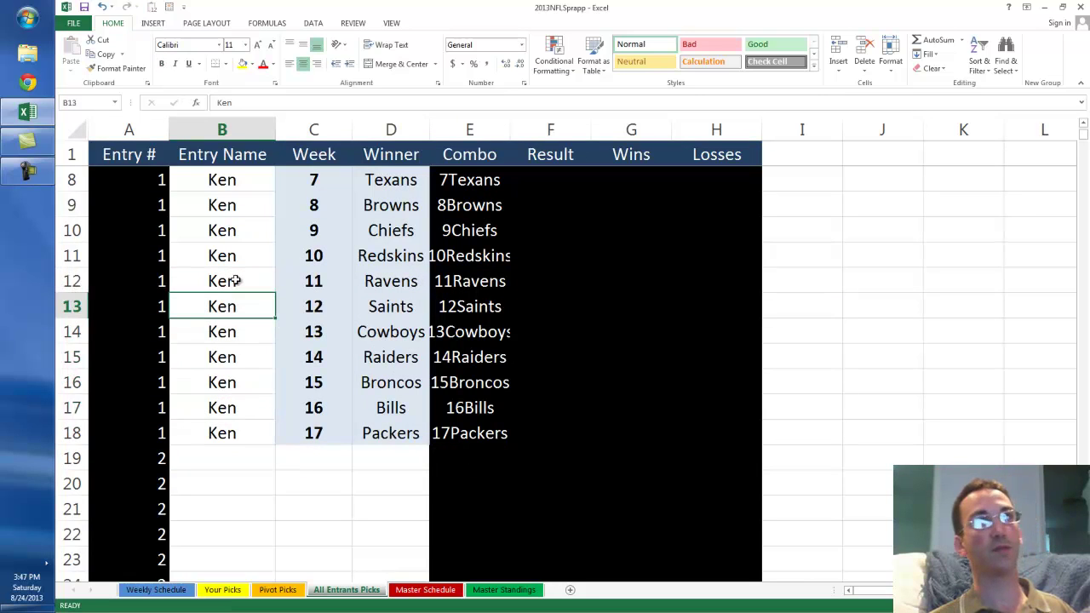
pyautogui.scroll(-2, 360, 384)
pyautogui.scroll(4, 360, 384)
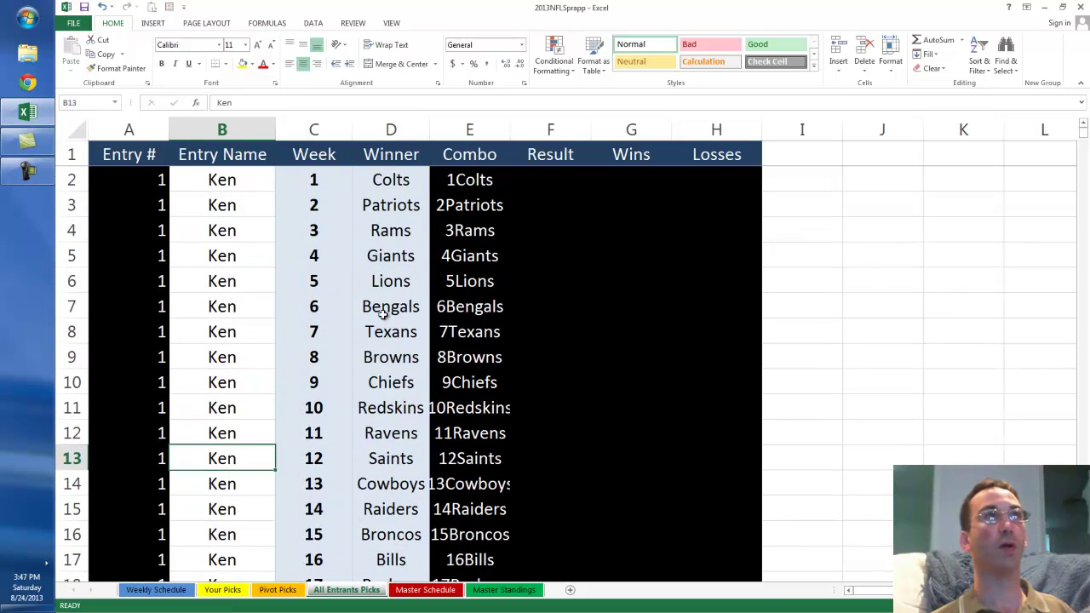
# Examine the Master Schedule sheet's winner and loser columns and the Master Standings pivot table.
pyautogui.click(423, 593)
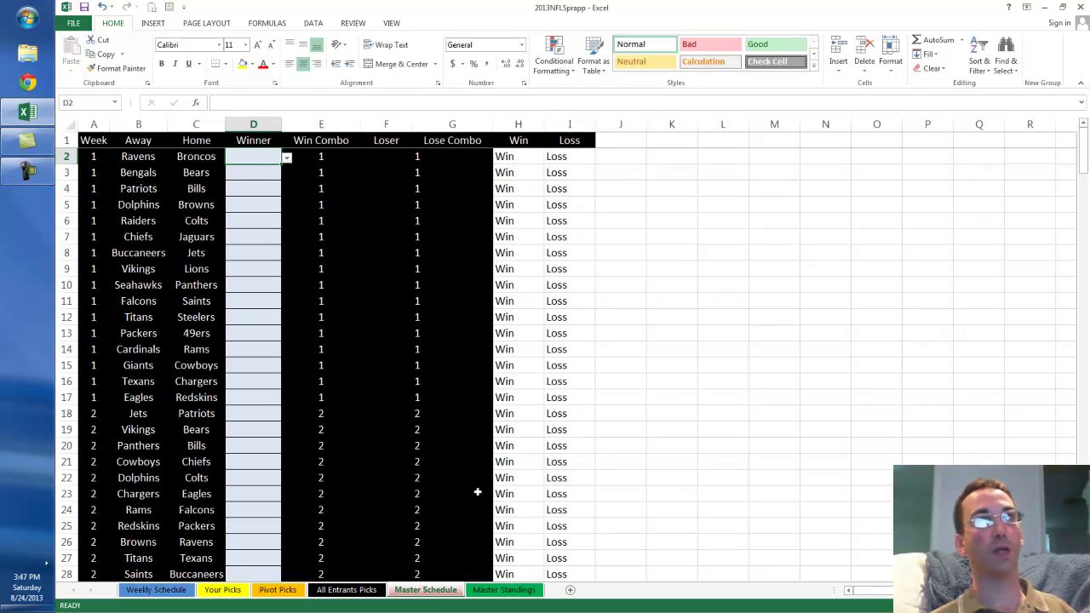
pyautogui.scroll(2, 340, 314)
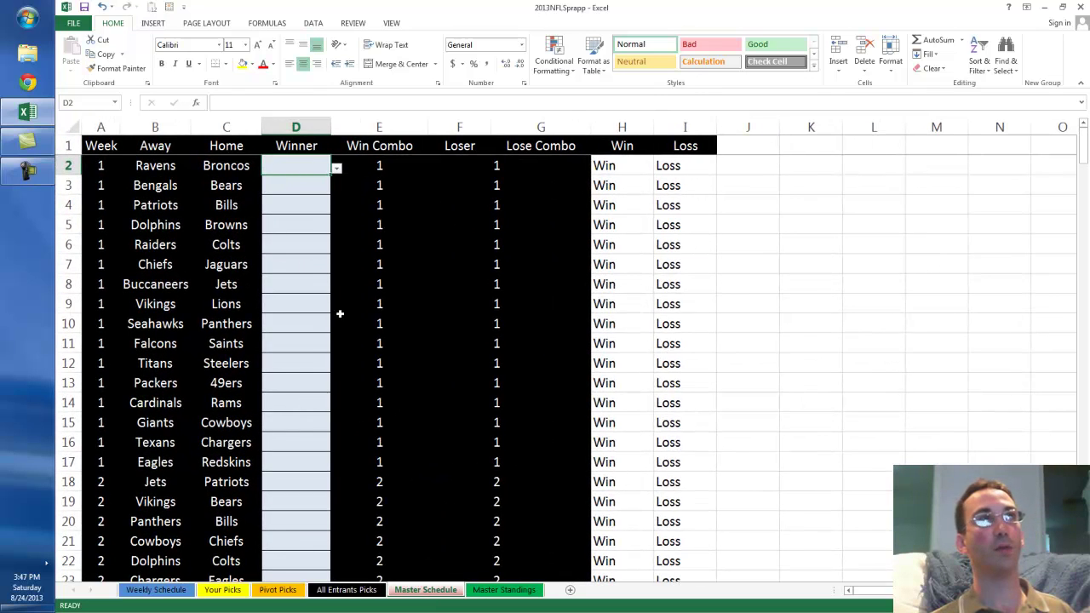
pyautogui.click(503, 590)
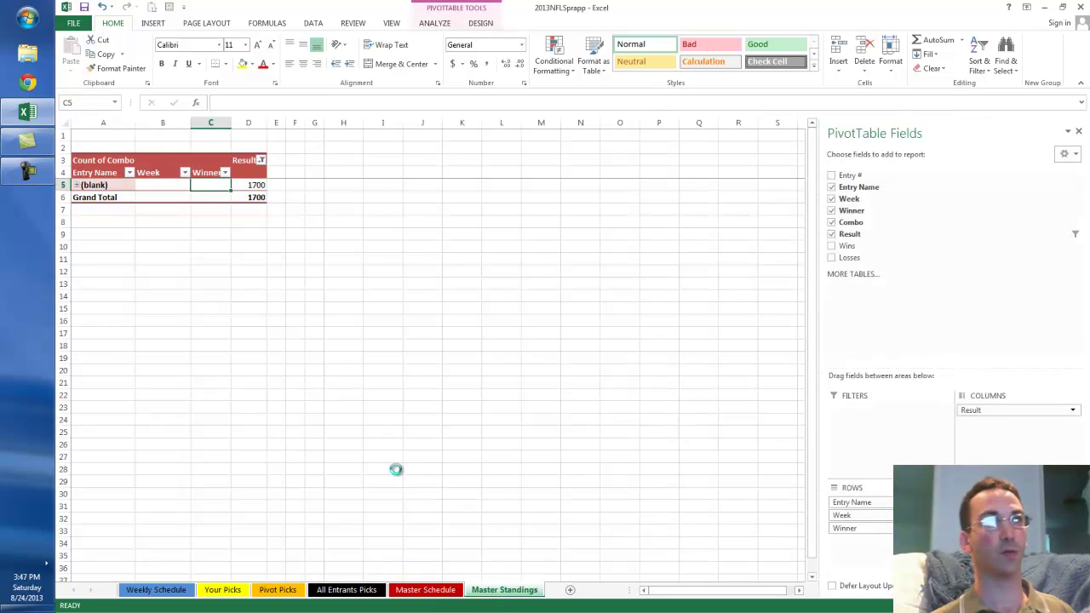
pyautogui.scroll(2, 408, 539)
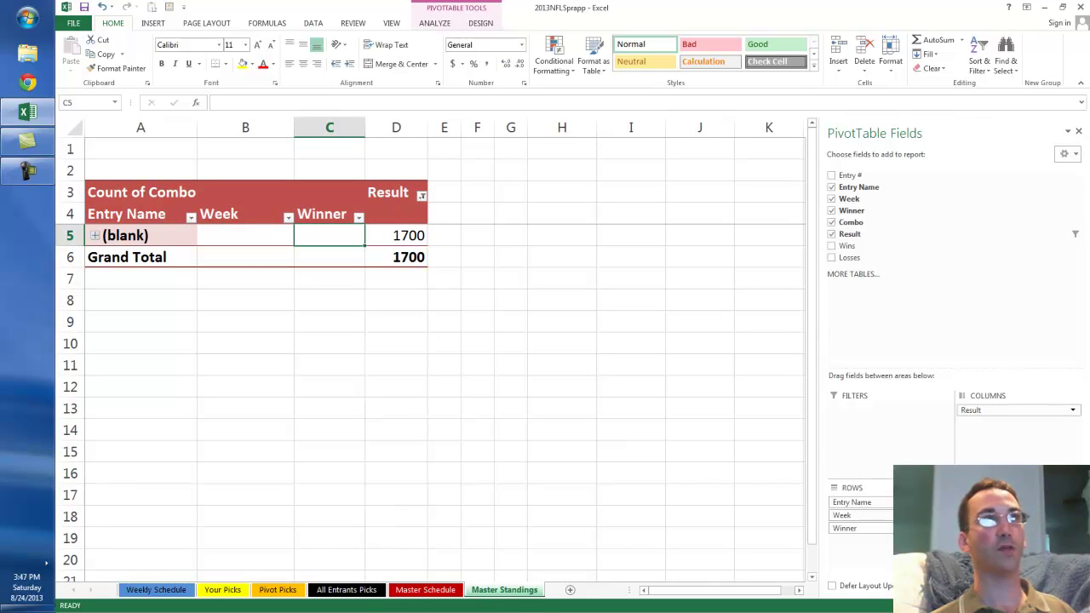
# Return to the Your Picks sheet and review the picked-weeks tracker and the week 11 and 12 games.
pyautogui.click(425, 590)
pyautogui.click(340, 591)
pyautogui.click(281, 591)
pyautogui.click(222, 590)
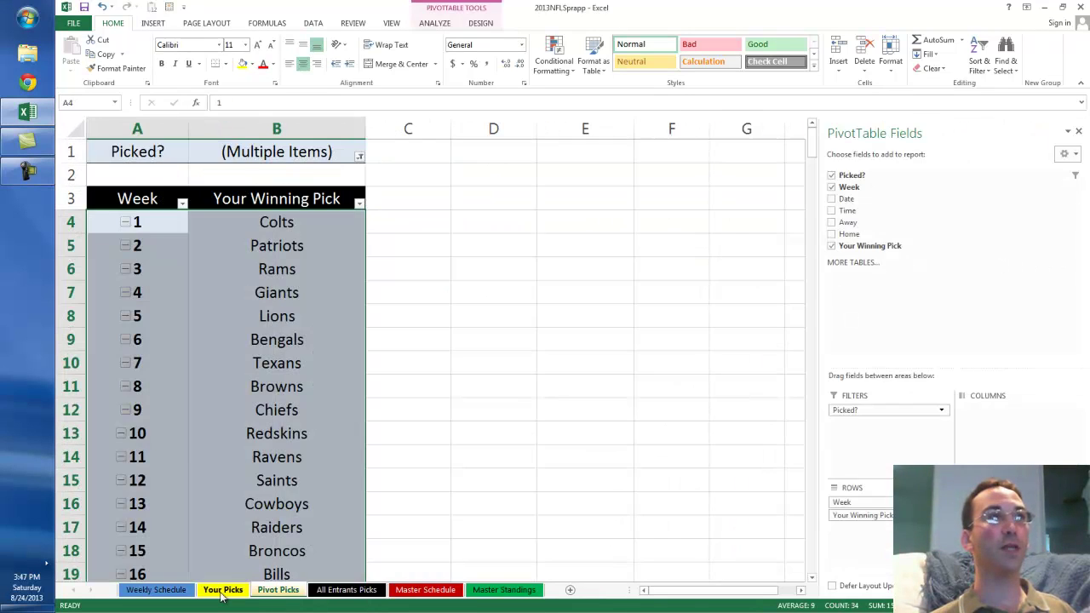
pyautogui.scroll(9, 437, 434)
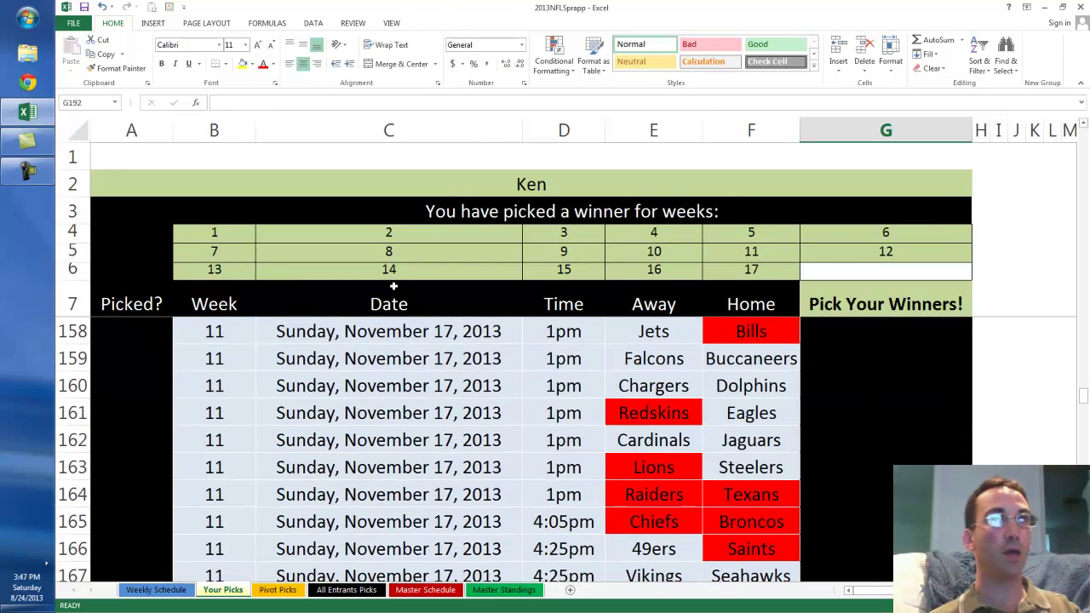
pyautogui.scroll(-3, 582, 464)
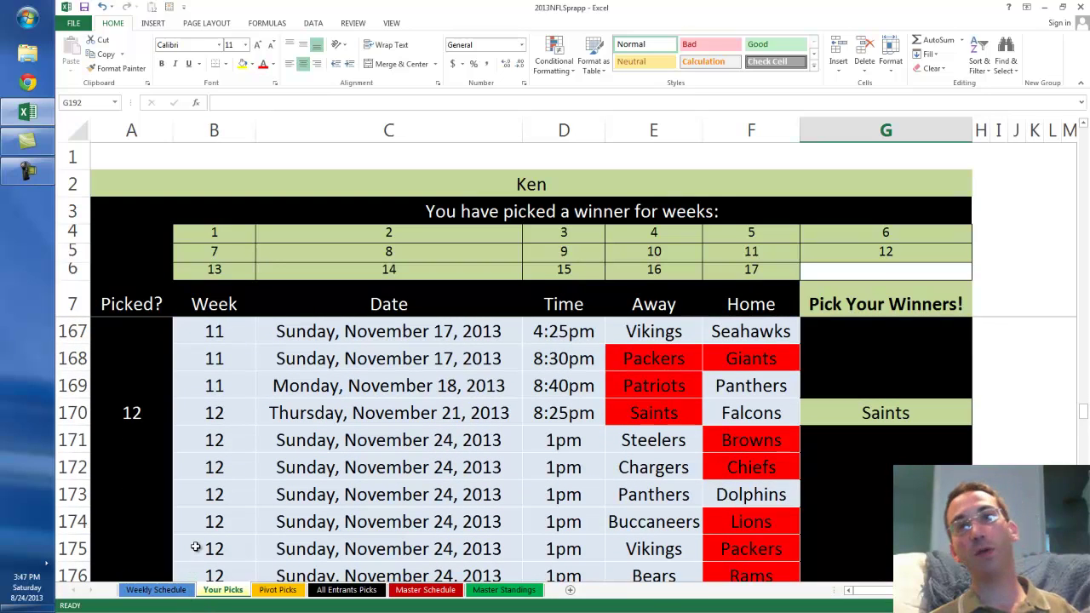
# Filter the pivot table on the Weekly Schedule sheet to week 1 and check the games shown.
pyautogui.click(157, 591)
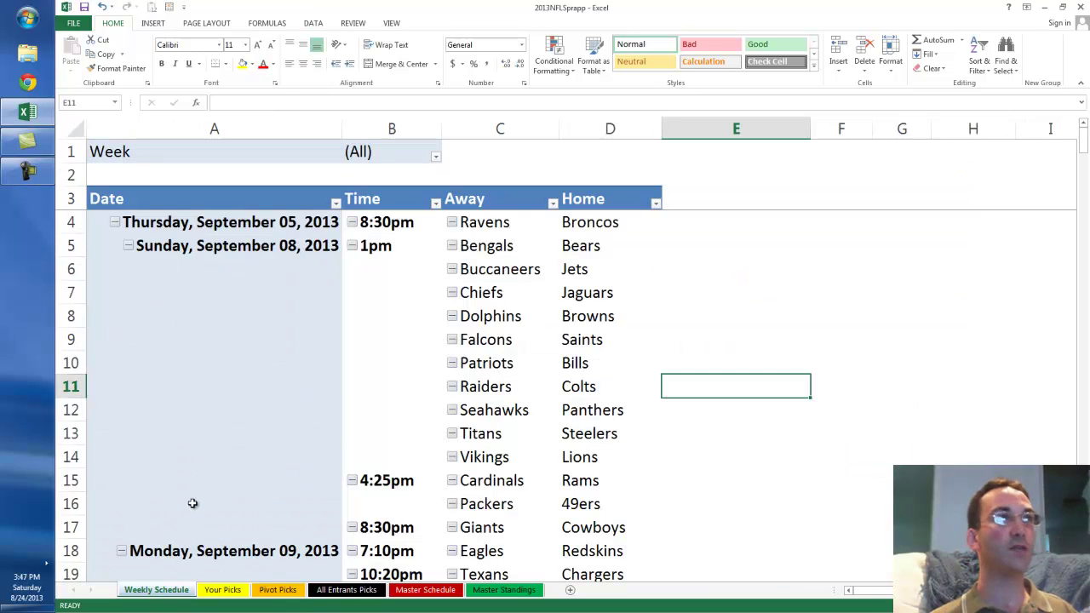
pyautogui.scroll(-14, 358, 404)
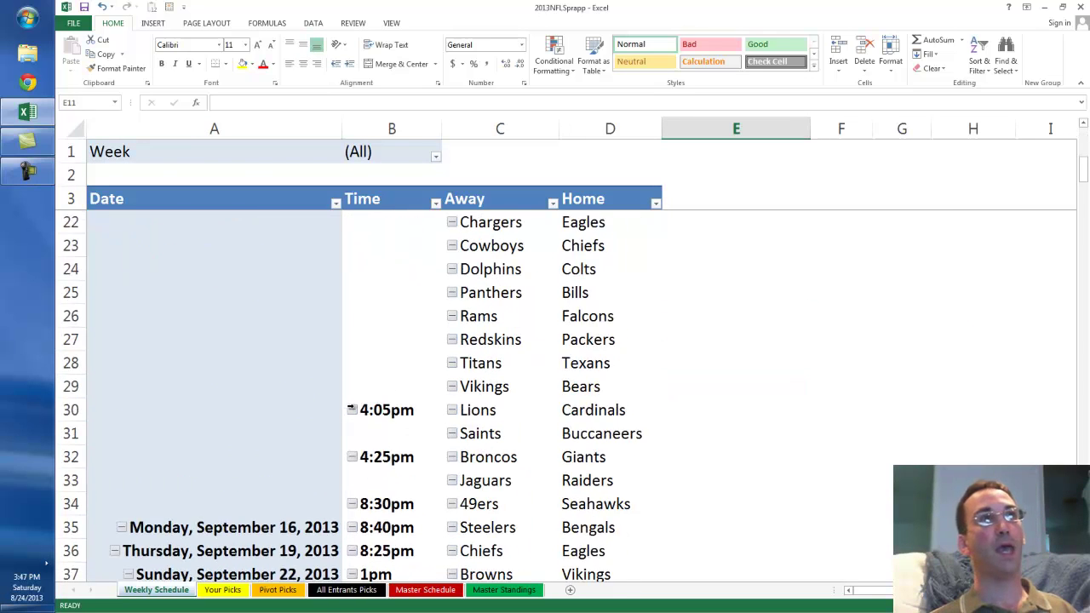
pyautogui.scroll(14, 346, 412)
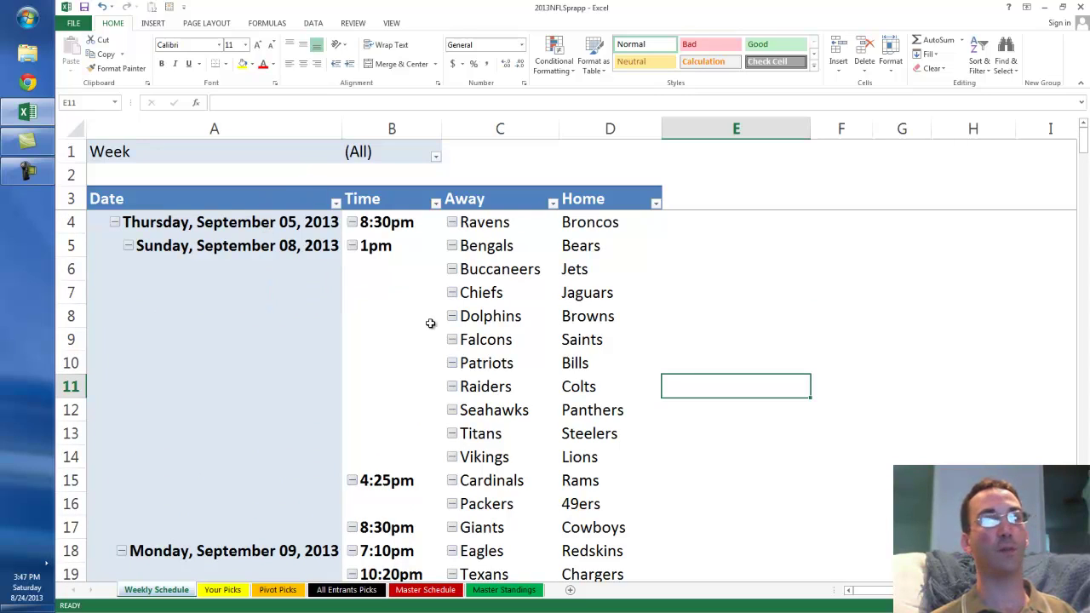
pyautogui.click(436, 159)
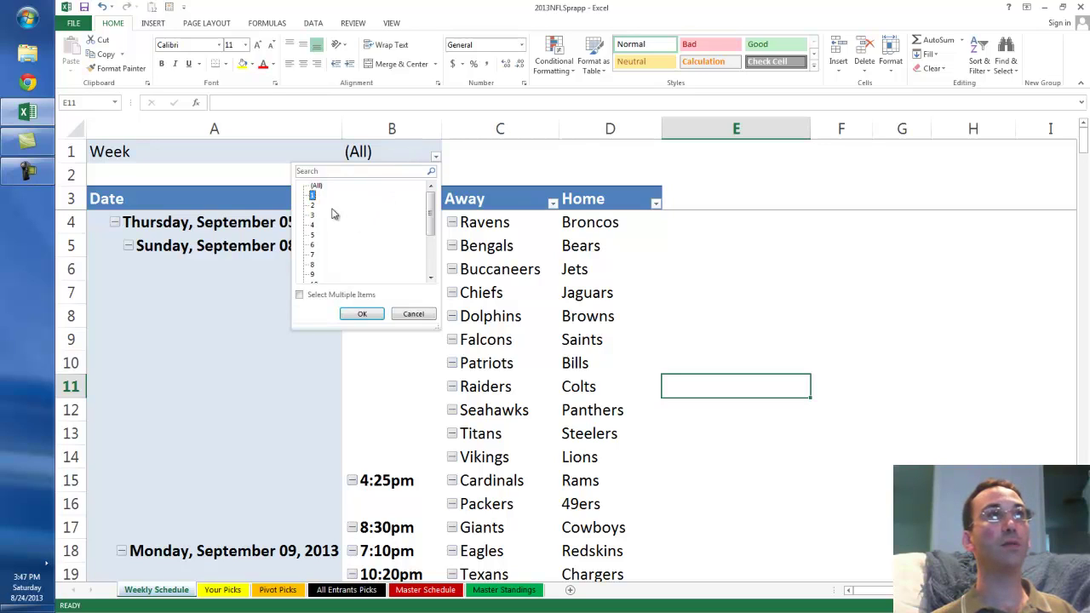
pyautogui.click(362, 314)
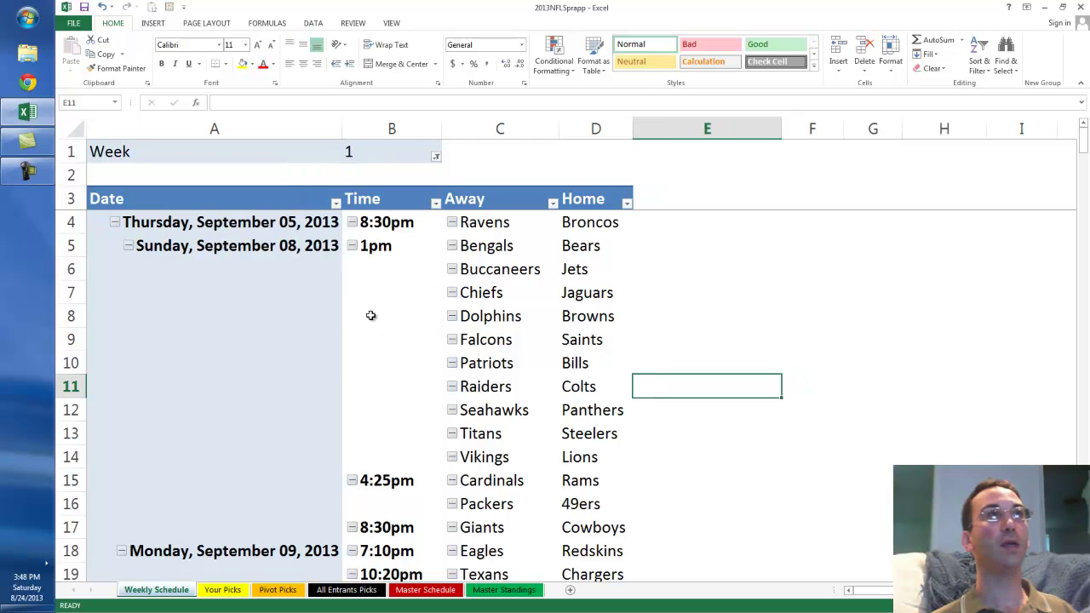
pyautogui.scroll(-2, 366, 398)
pyautogui.scroll(2, 366, 396)
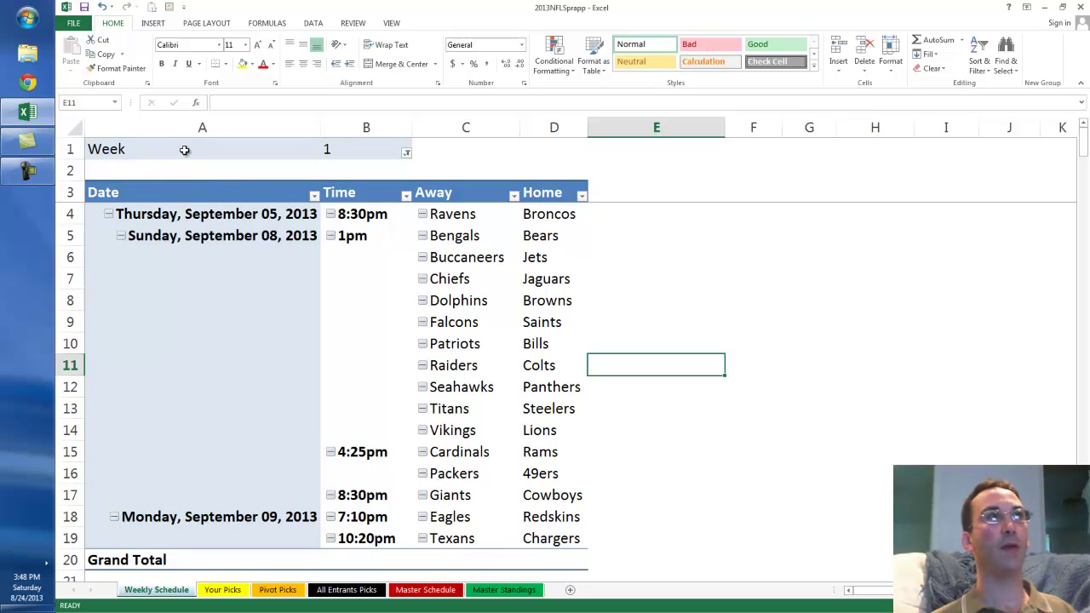
# Turn off grand totals for rows and columns in the weekly schedule pivot table.
pyautogui.moveTo(183, 150); pyautogui.dragTo(545, 561)
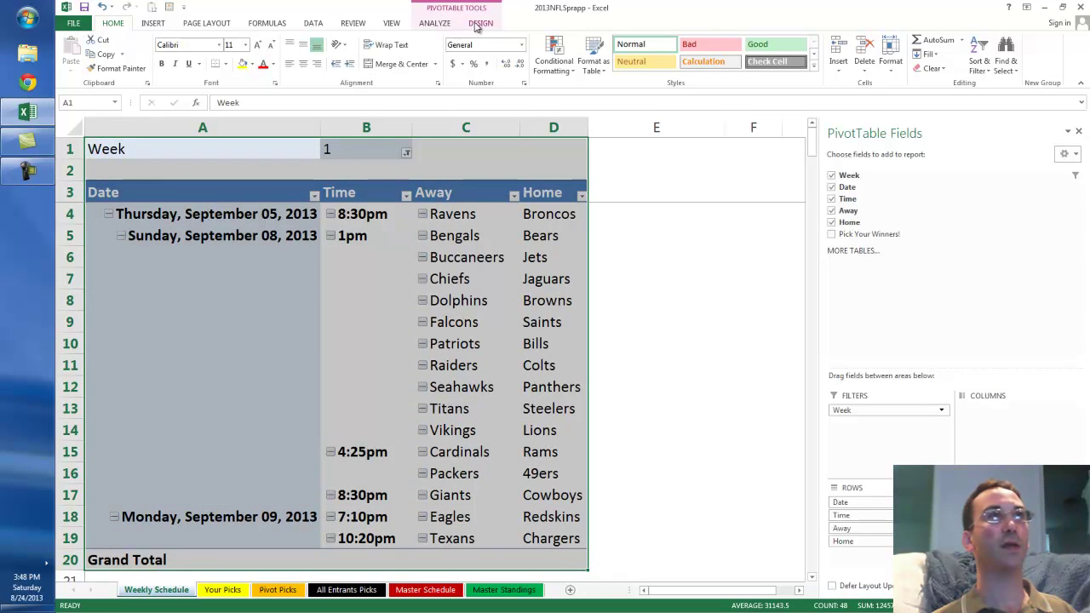
pyautogui.click(479, 24)
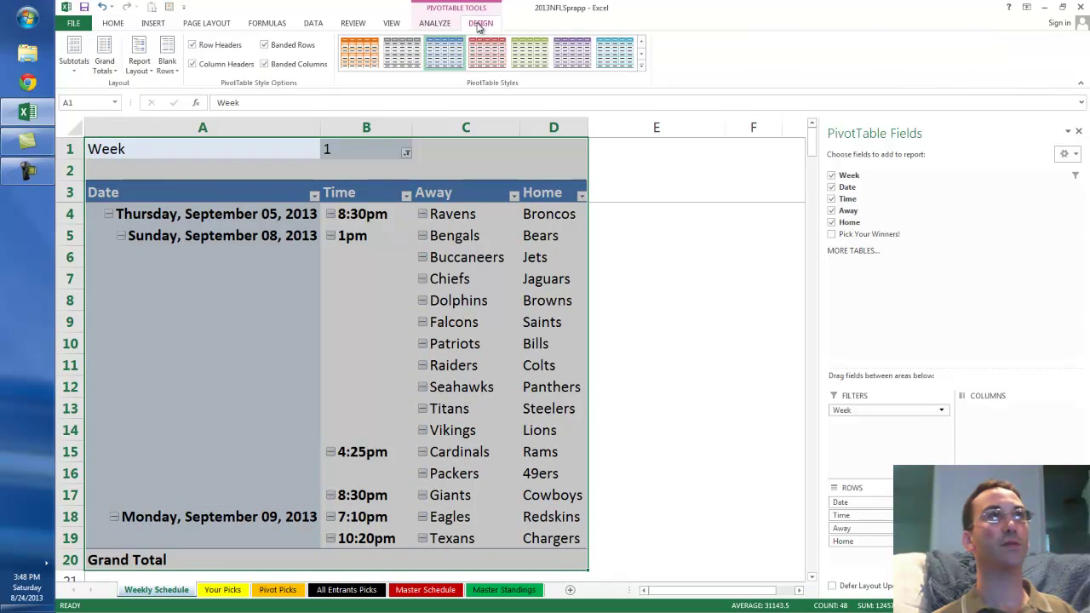
pyautogui.click(106, 69)
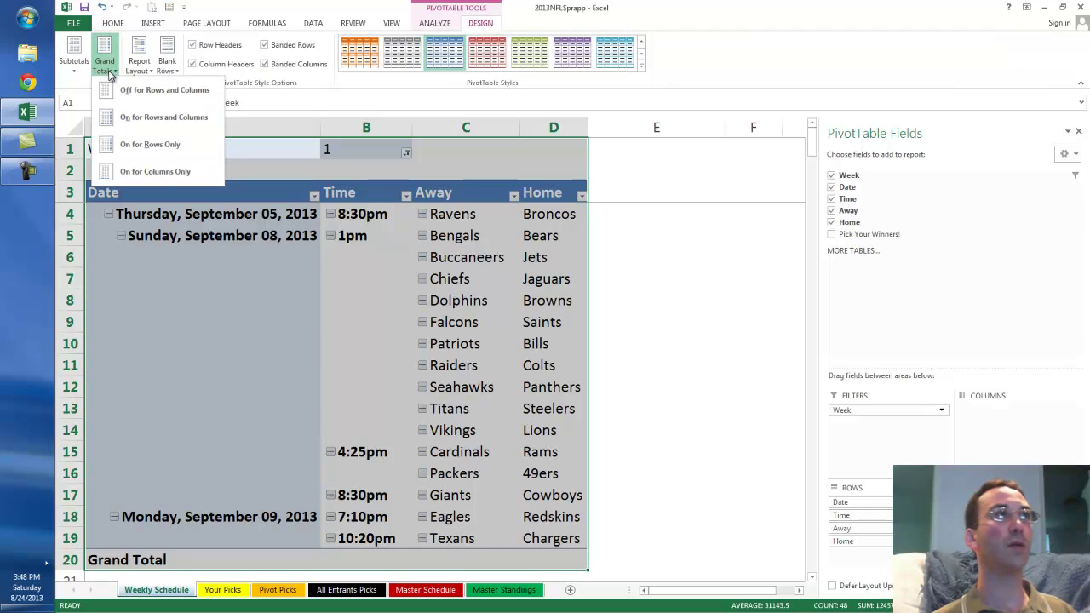
pyautogui.click(159, 95)
pyautogui.click(681, 410)
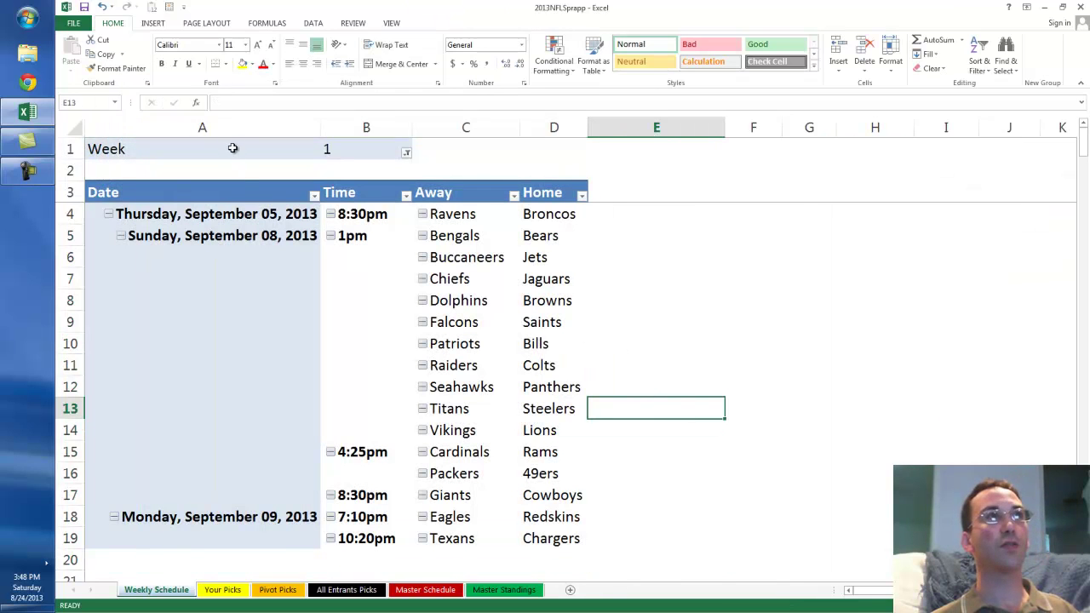
# Export the week 1 schedule to the Desktop as a PDF named NFL PDF and view the published file maximized.
pyautogui.click(73, 23)
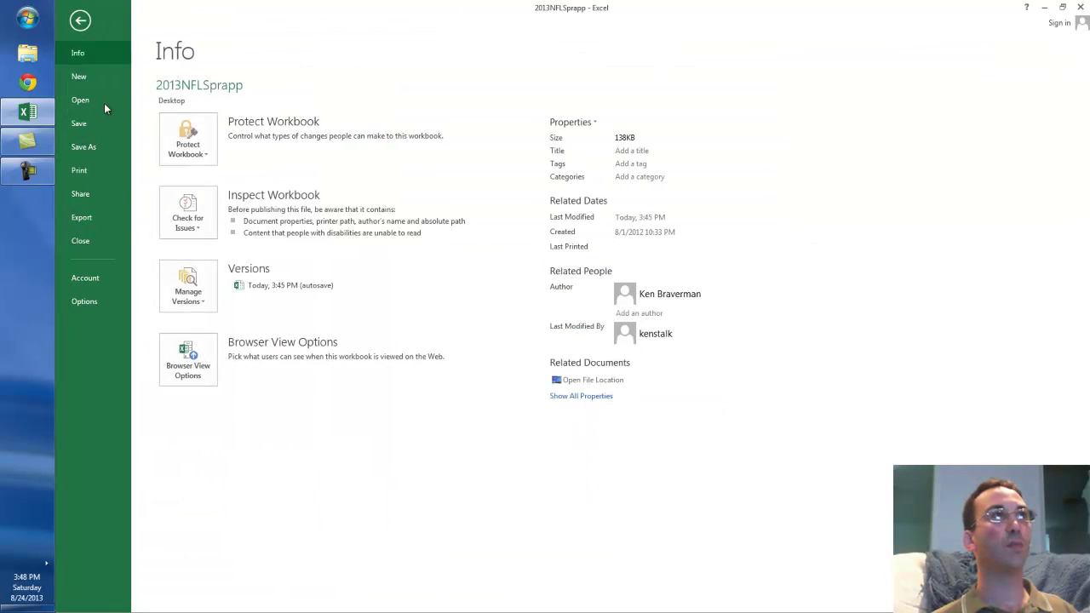
pyautogui.click(100, 218)
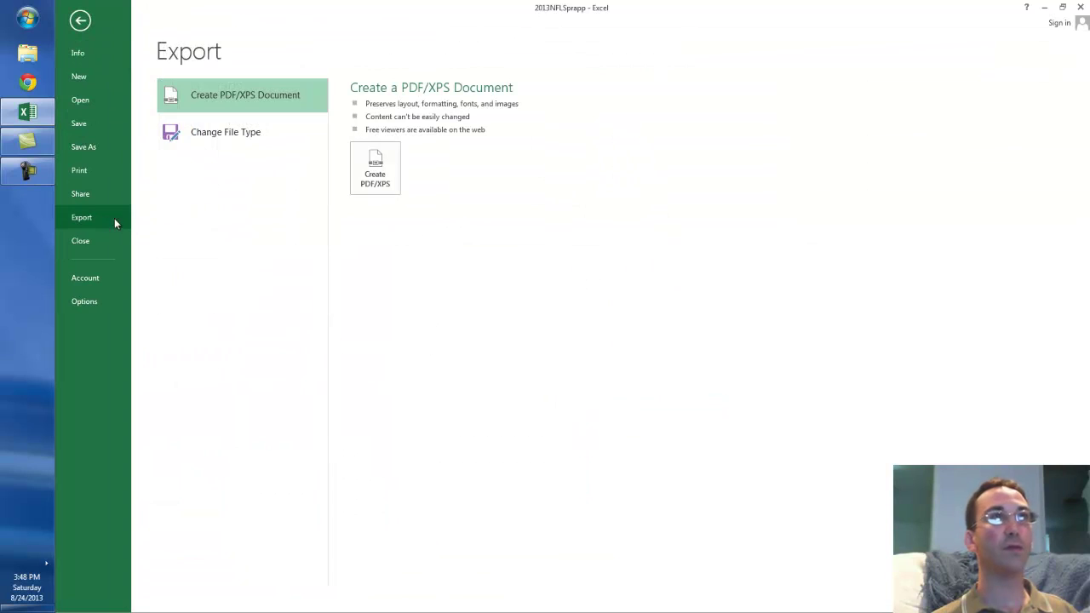
pyautogui.click(380, 188)
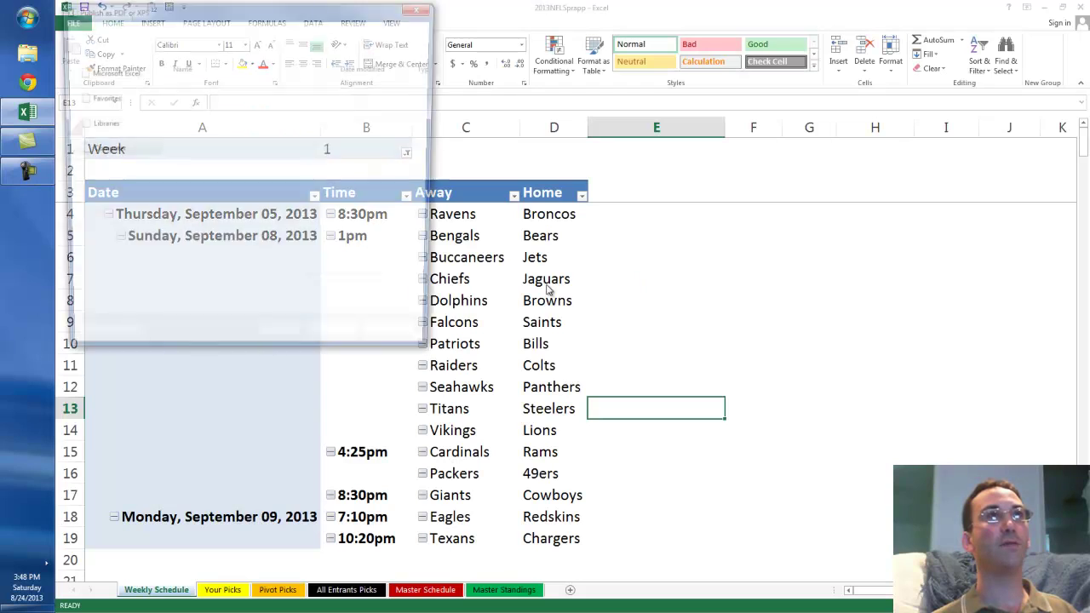
pyautogui.scroll(2, 111, 81)
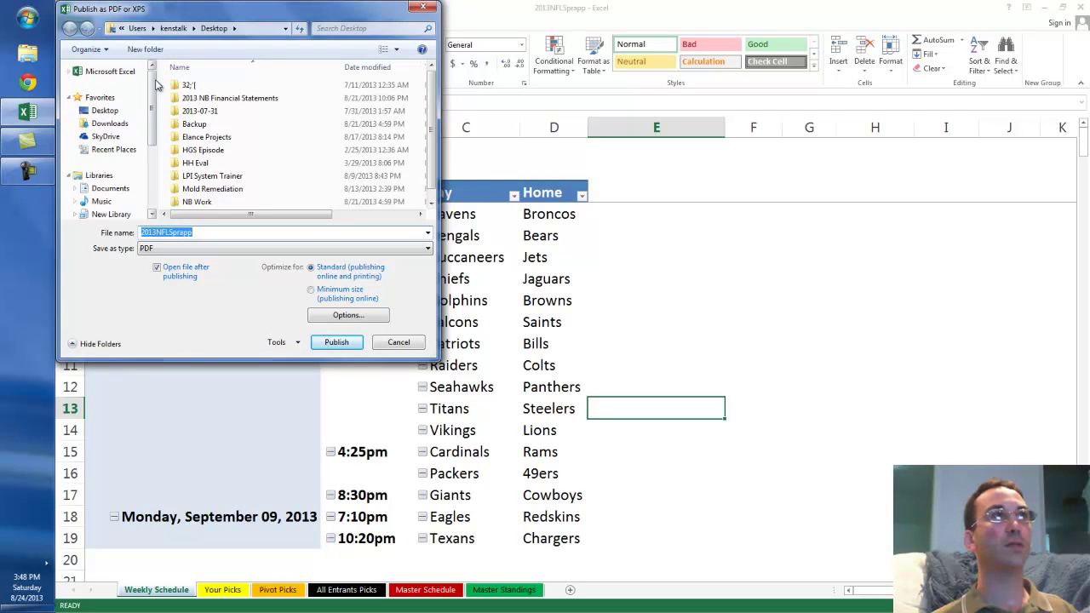
pyautogui.click(105, 111)
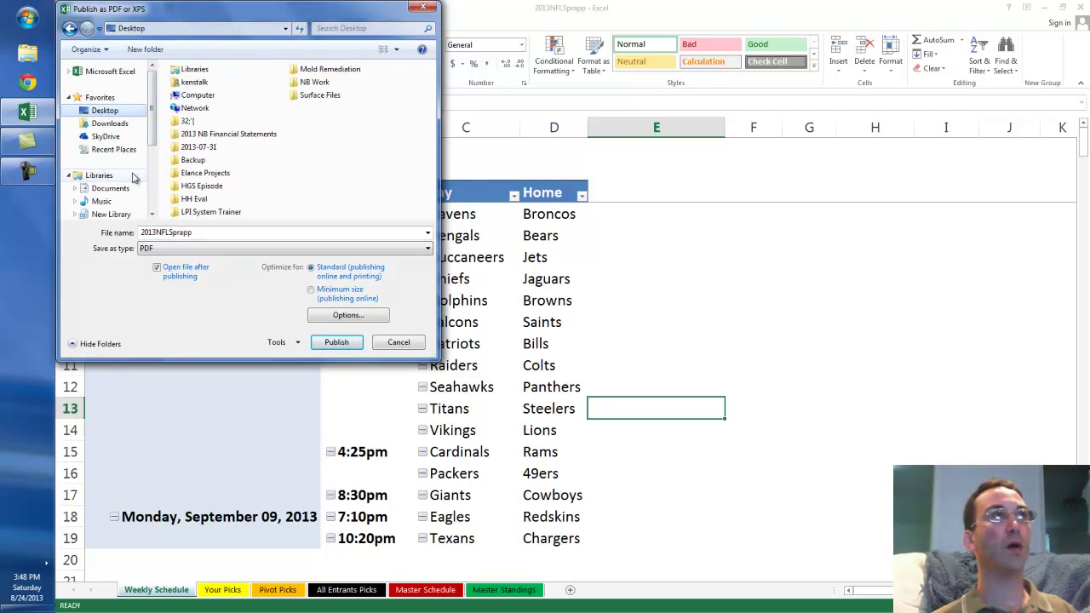
pyautogui.click(194, 233)
pyautogui.write('NFL PDF')
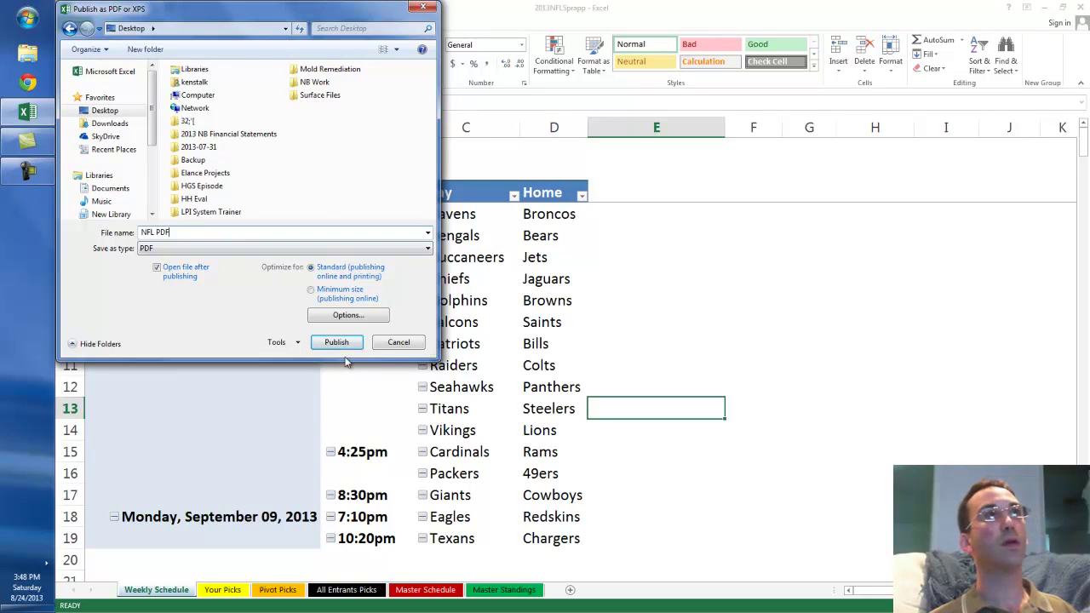
pyautogui.click(337, 343)
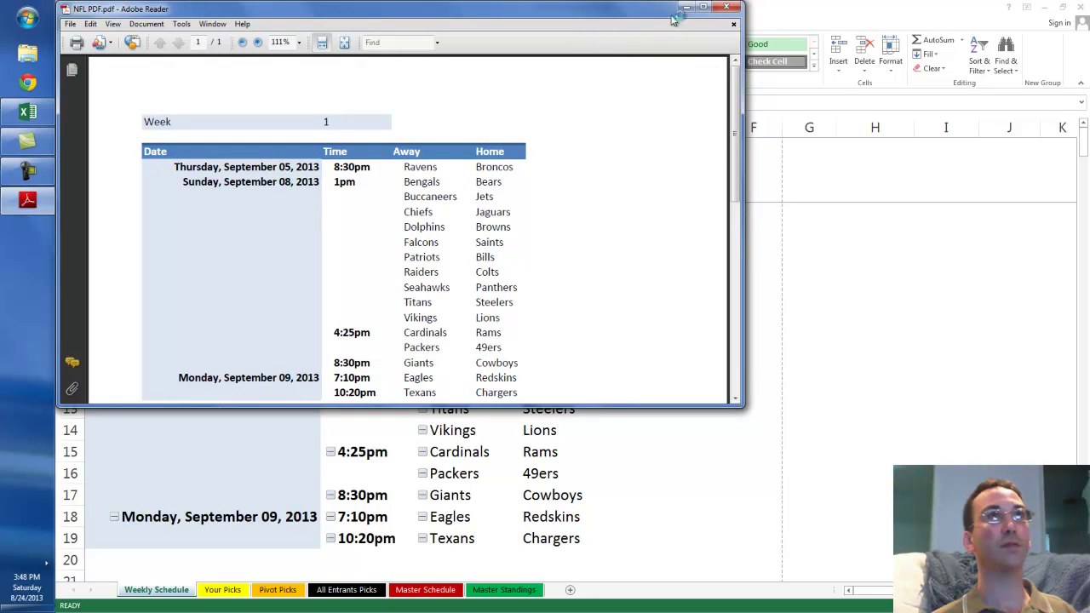
pyautogui.click(703, 6)
pyautogui.scroll(-2, 562, 348)
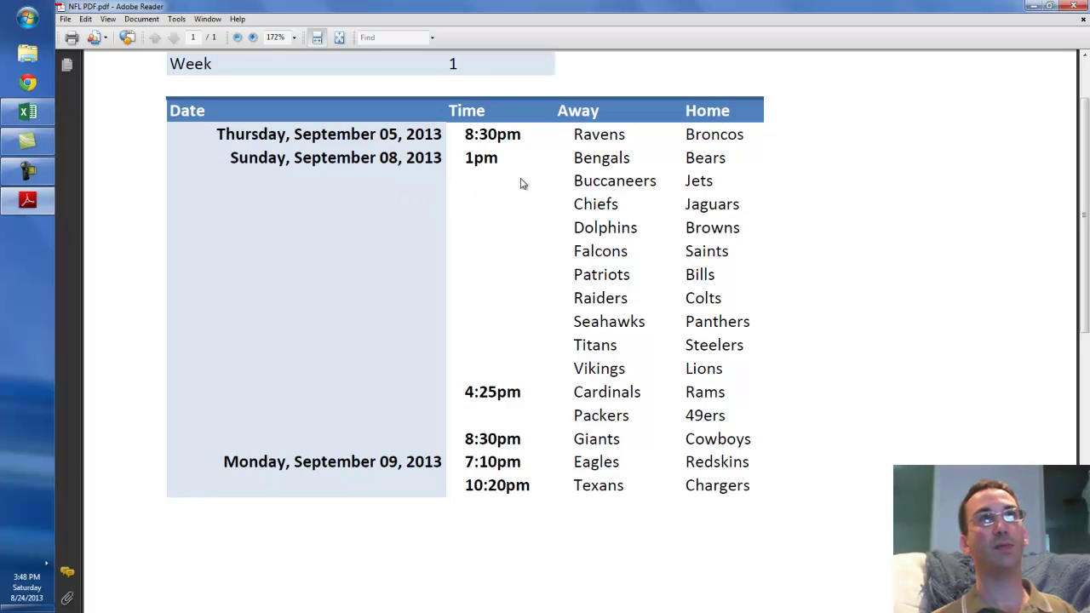
# Close the published PDF and set the weekly schedule pivot table's Week filter to (All) in Excel.
pyautogui.scroll(2, 640, 278)
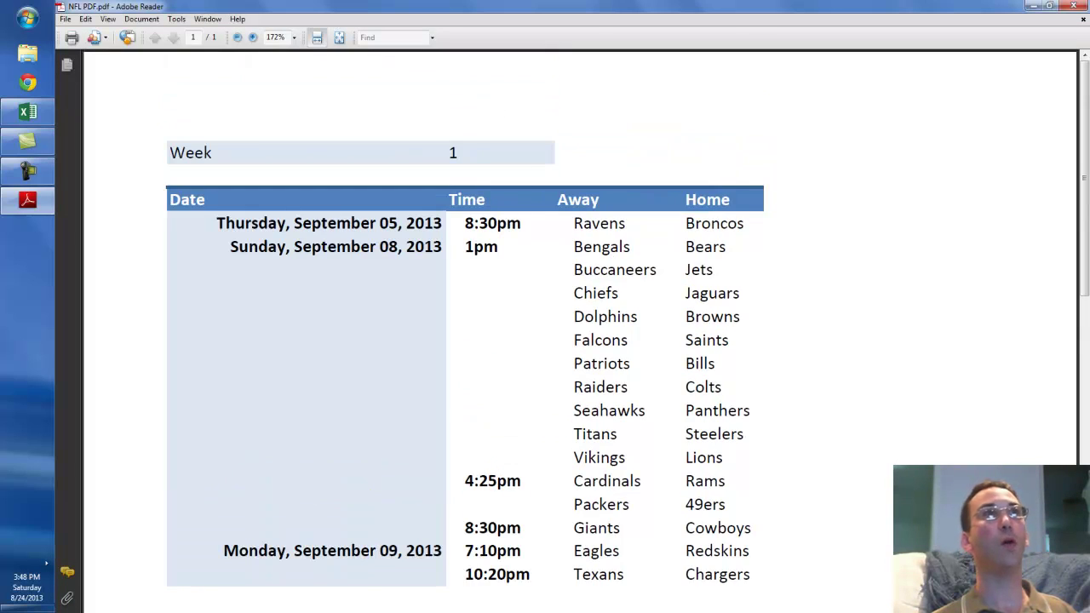
pyautogui.click(1085, 7)
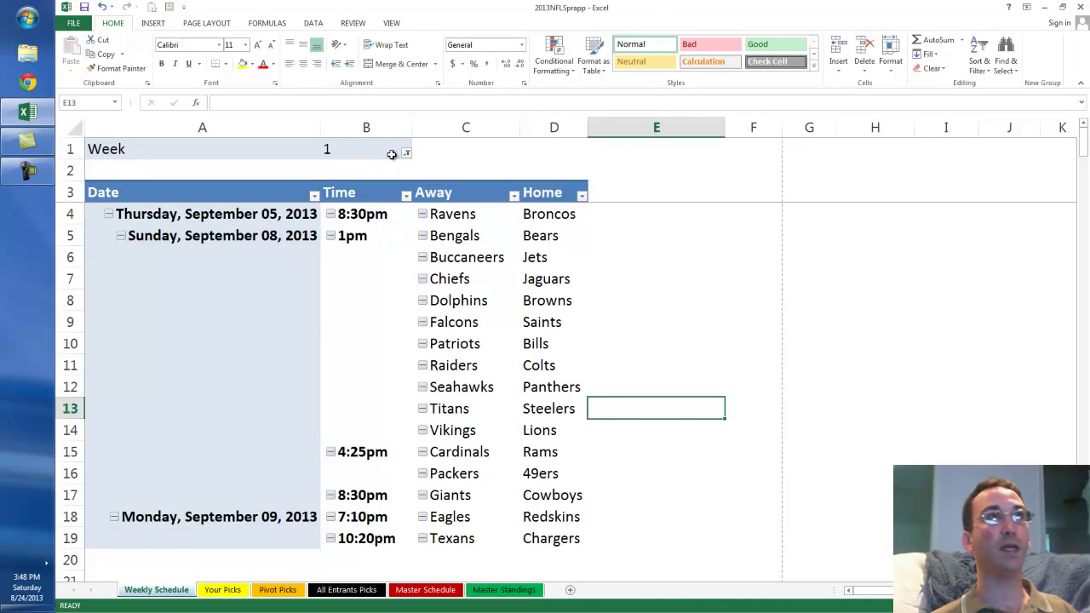
pyautogui.click(406, 153)
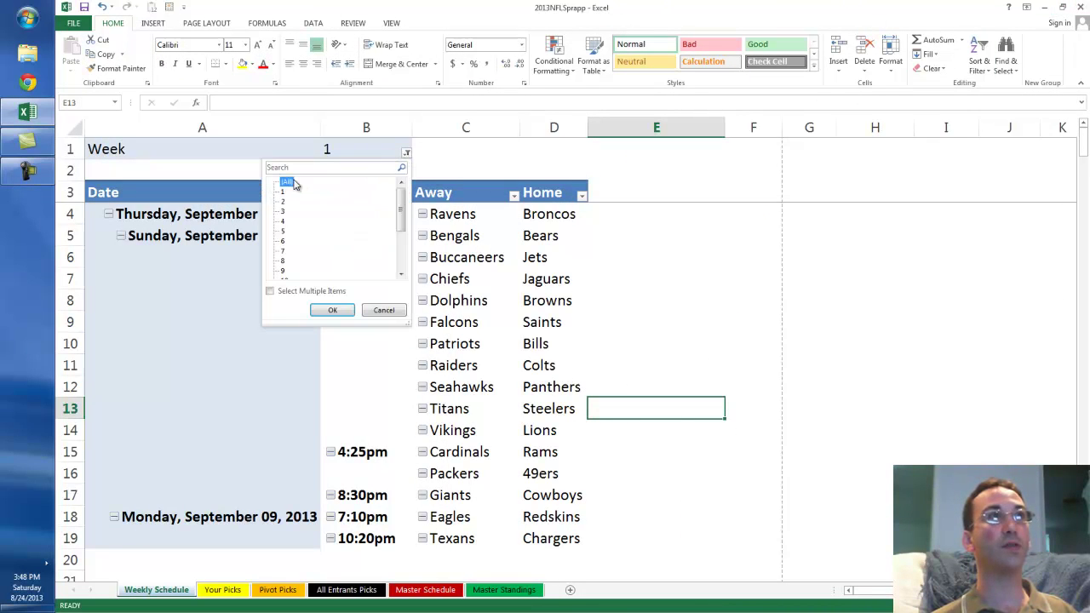
pyautogui.click(293, 183)
pyautogui.click(331, 311)
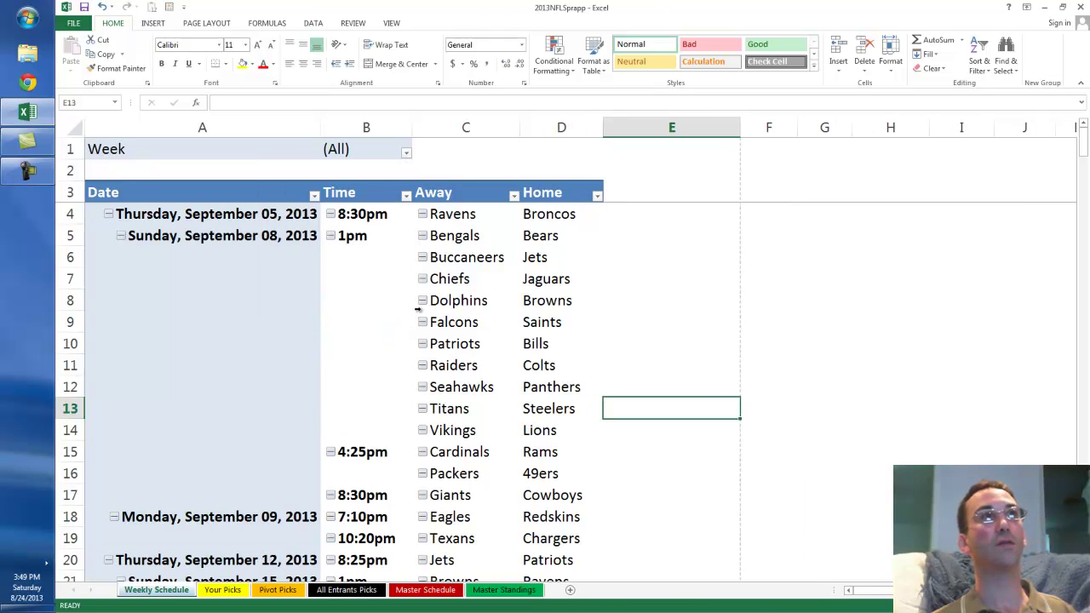
pyautogui.scroll(-3, 522, 311)
pyautogui.scroll(3, 522, 311)
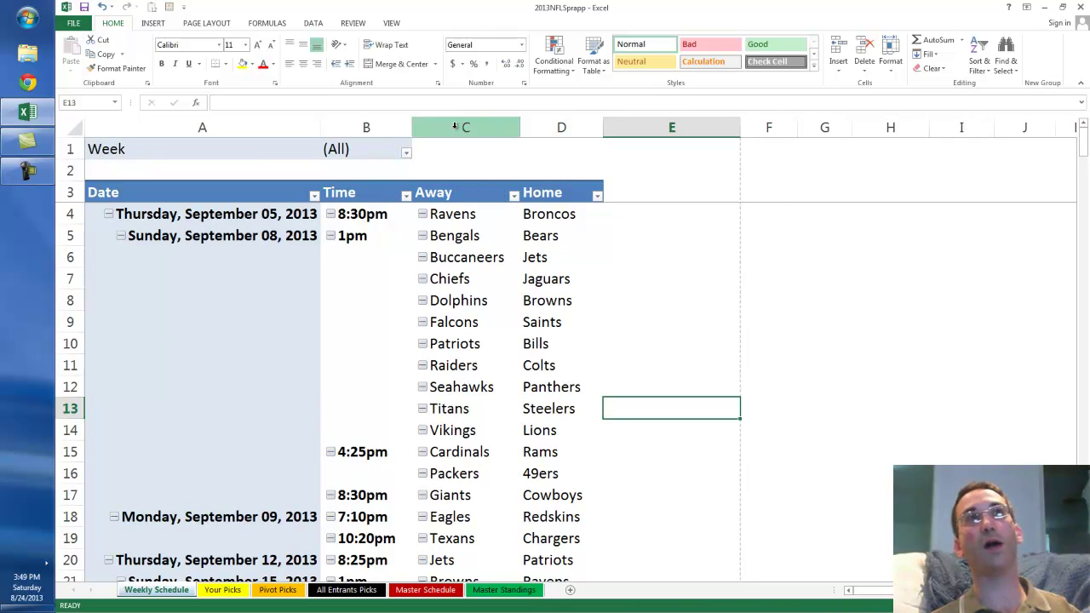
# Add a Text that Contains highlight rule for "Jets" to the Away and Home columns, with Light Red Fill with Dark Red Text.
pyautogui.moveTo(486, 128); pyautogui.dragTo(540, 121)
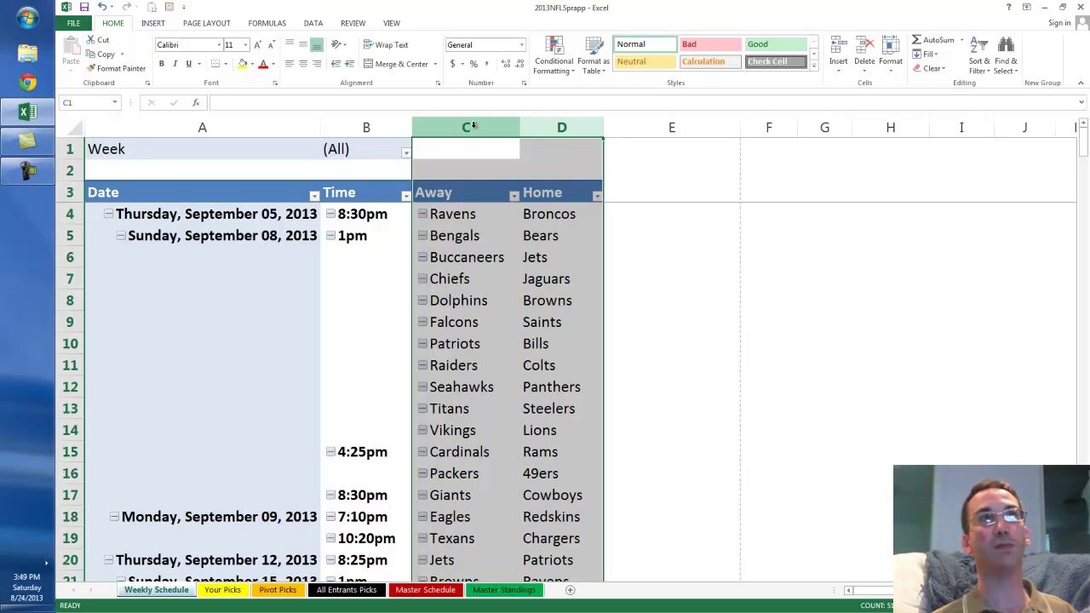
pyautogui.click(554, 64)
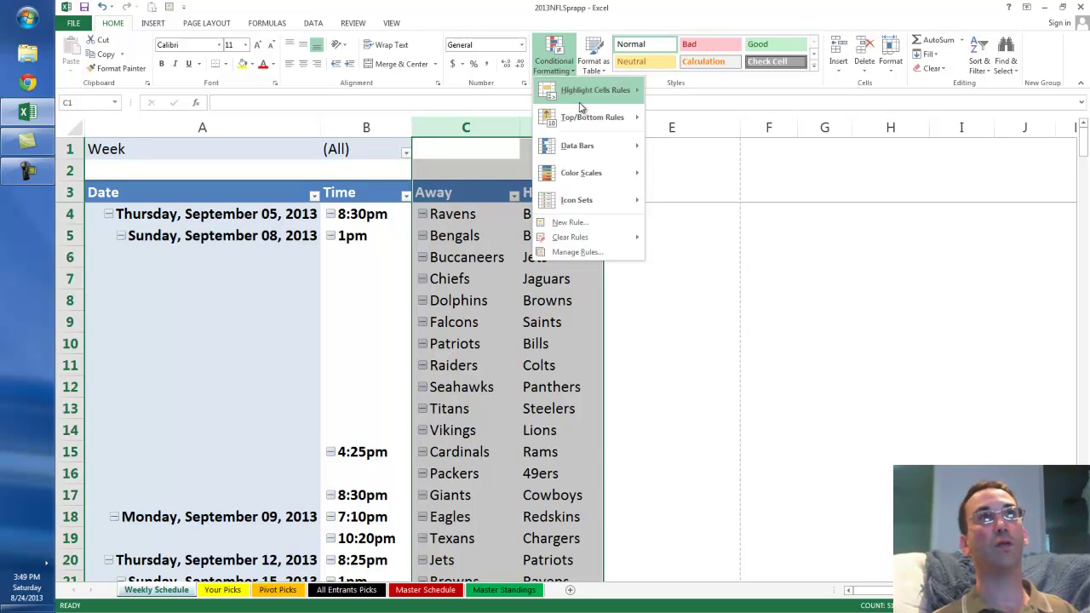
pyautogui.moveTo(613, 90)
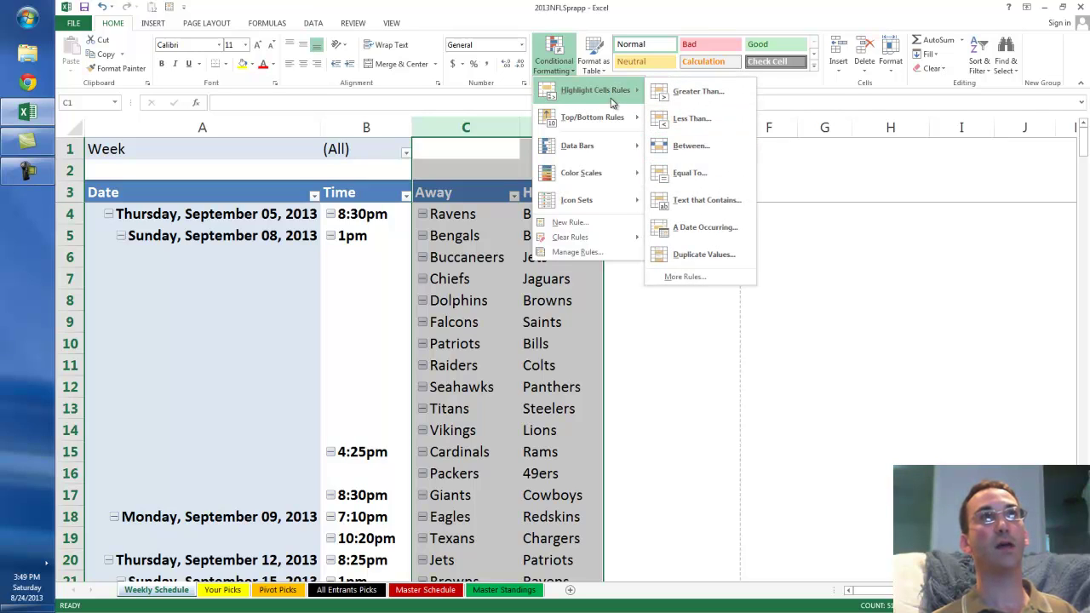
pyautogui.click(689, 201)
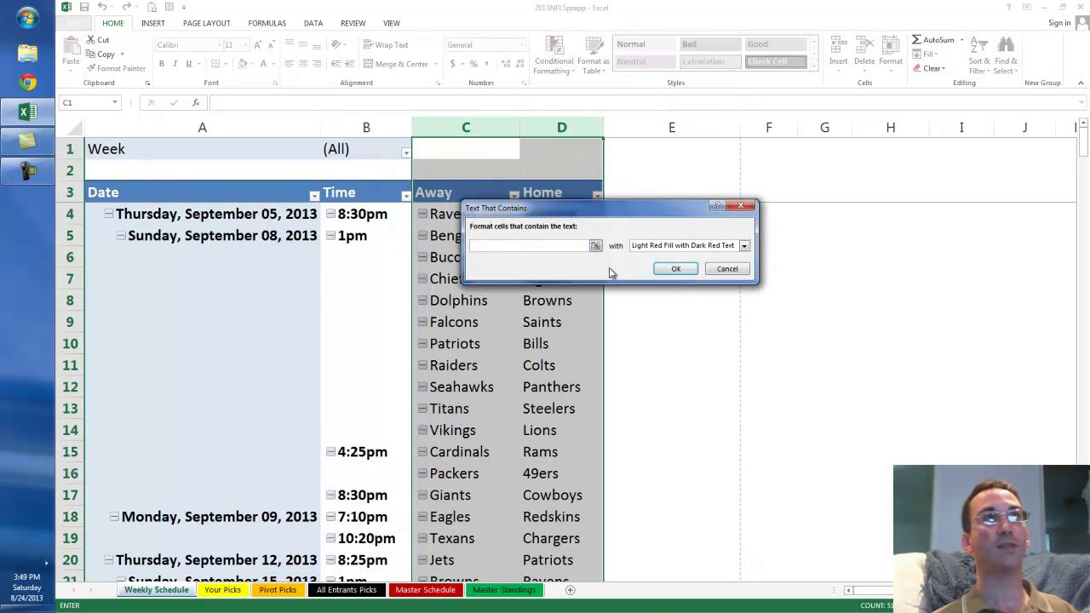
pyautogui.write('Jets')
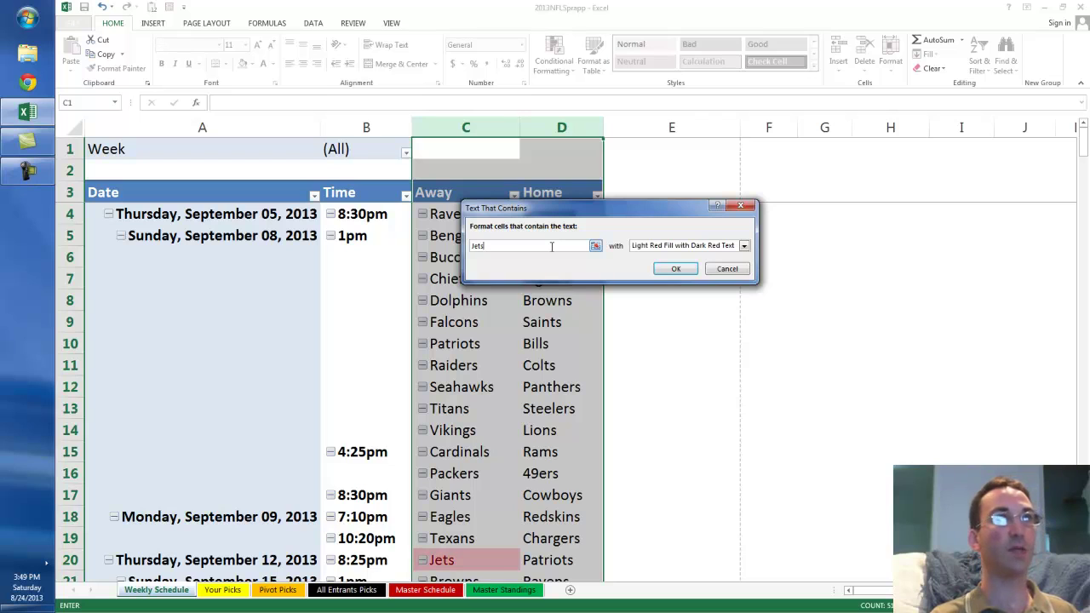
pyautogui.press('Return')
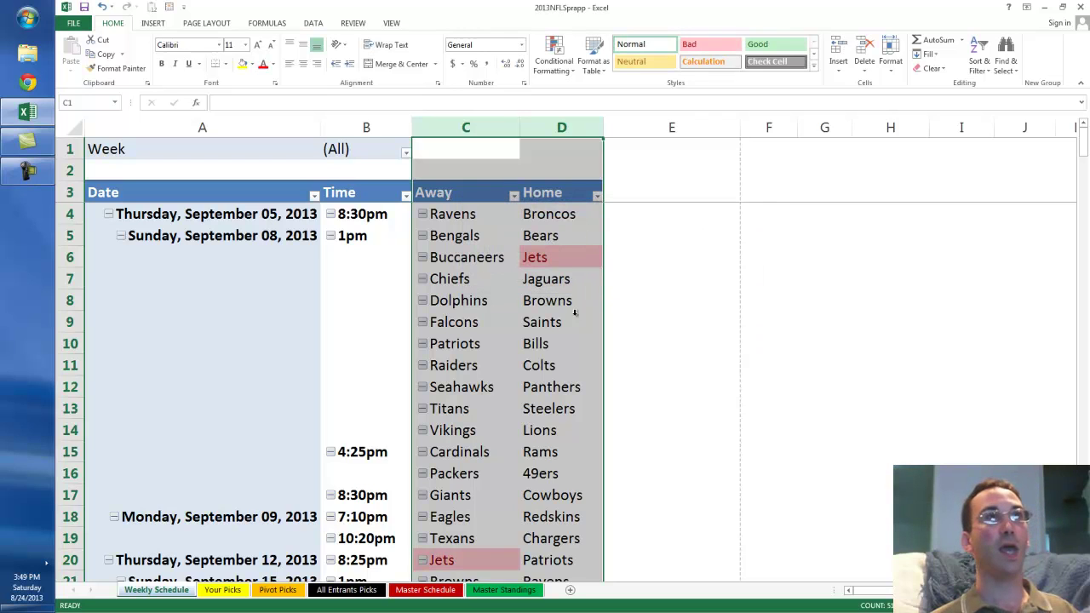
# Look down the full weekly schedule to check the highlighted Jets games.
pyautogui.scroll(-12, 575, 314)
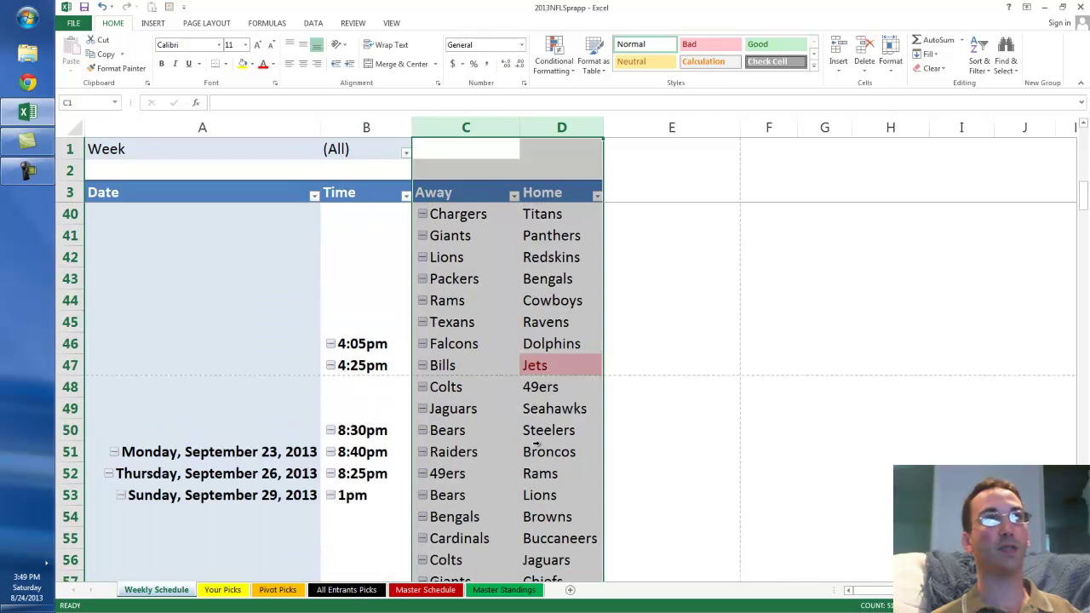
pyautogui.scroll(-6, 537, 443)
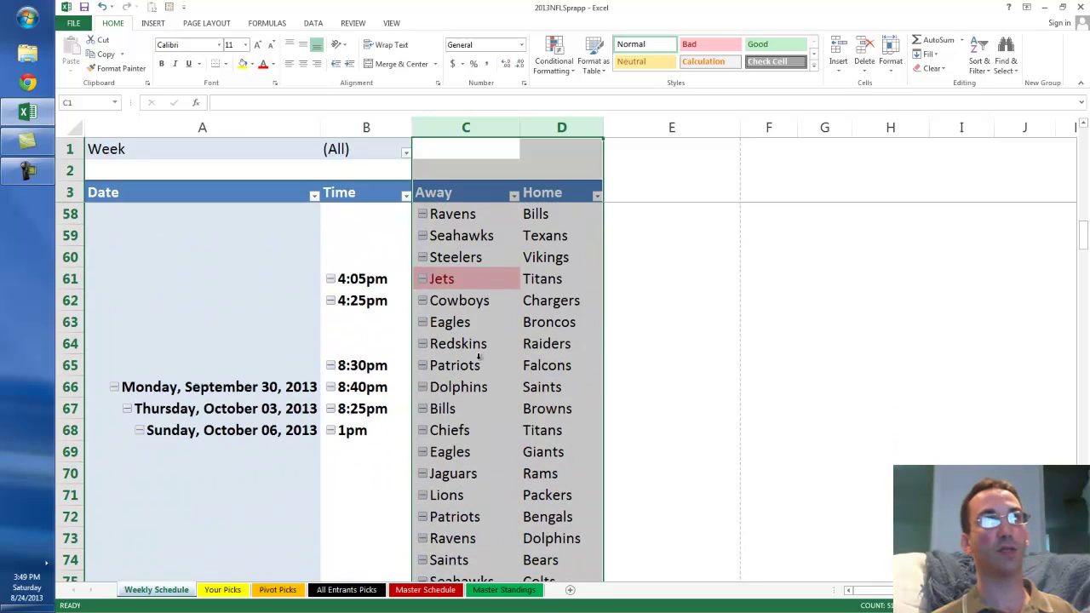
pyautogui.scroll(-6, 484, 332)
pyautogui.click(681, 397)
pyautogui.scroll(-3, 672, 399)
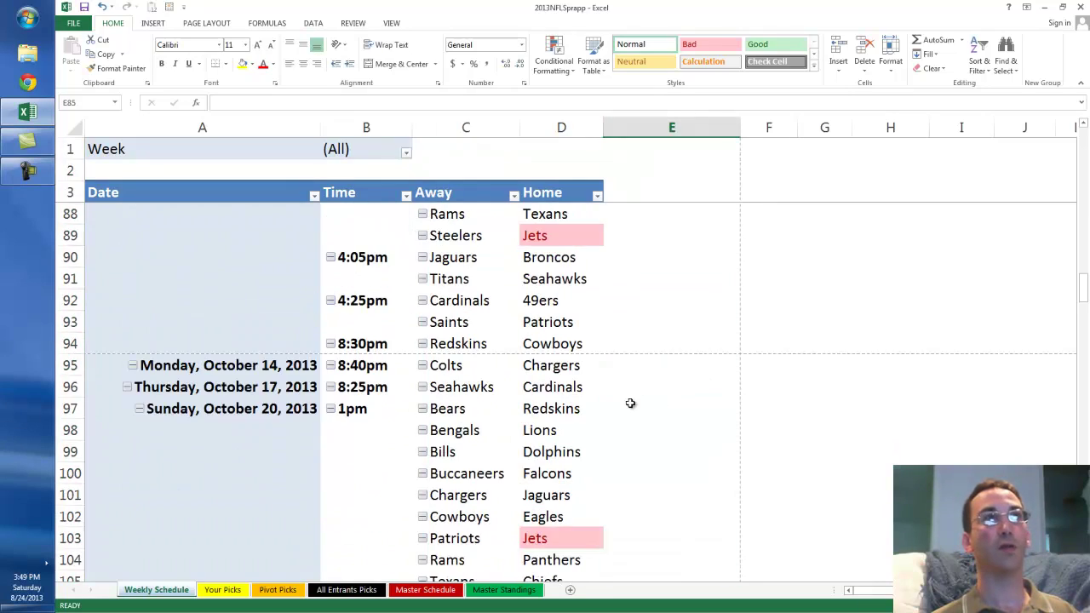
pyautogui.scroll(20, 630, 402)
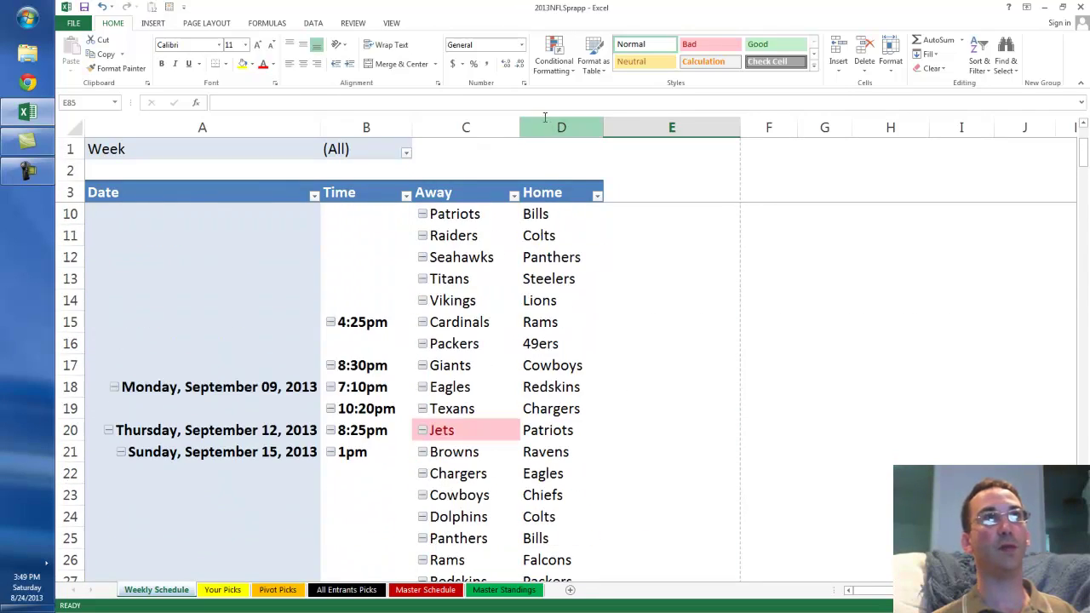
pyautogui.scroll(2, 545, 117)
# Edit the worksheet's Jets conditional formatting rule to highlight cells containing "Giants" instead, and check the schedule.
pyautogui.click(554, 53)
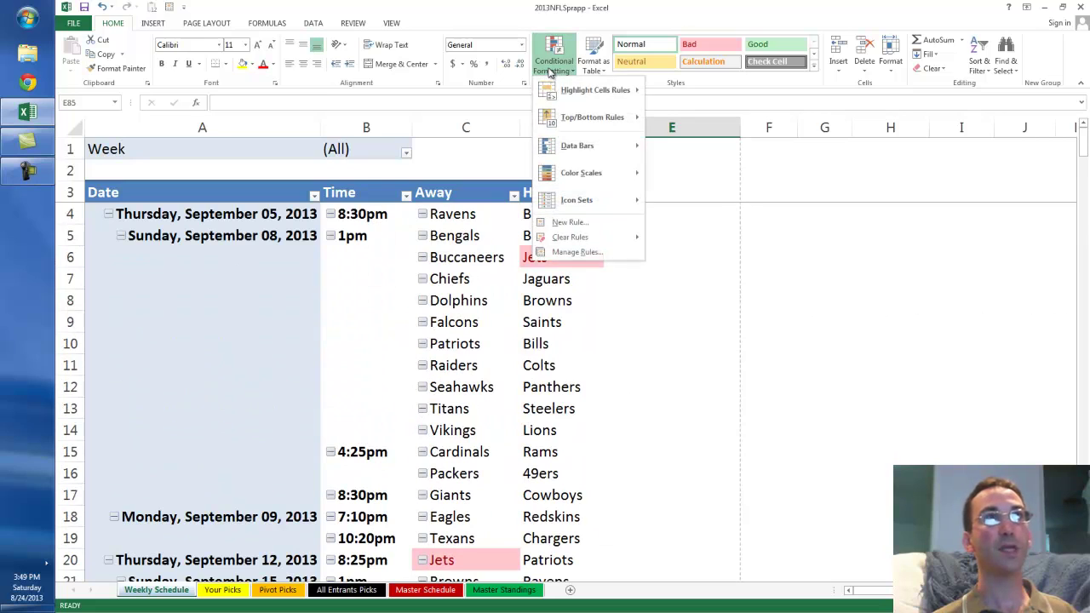
pyautogui.click(578, 252)
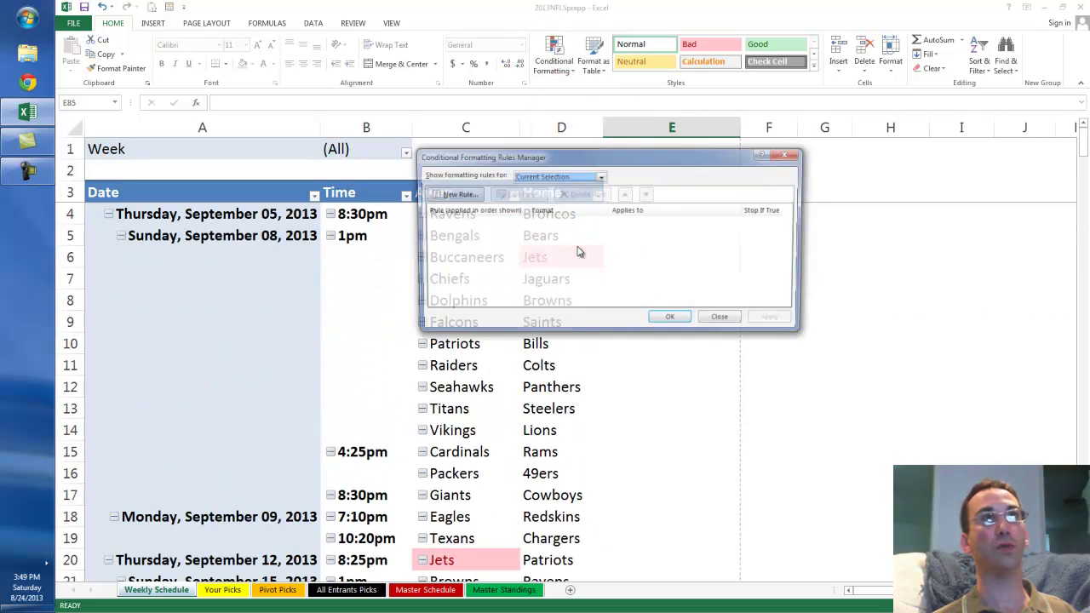
pyautogui.click(600, 176)
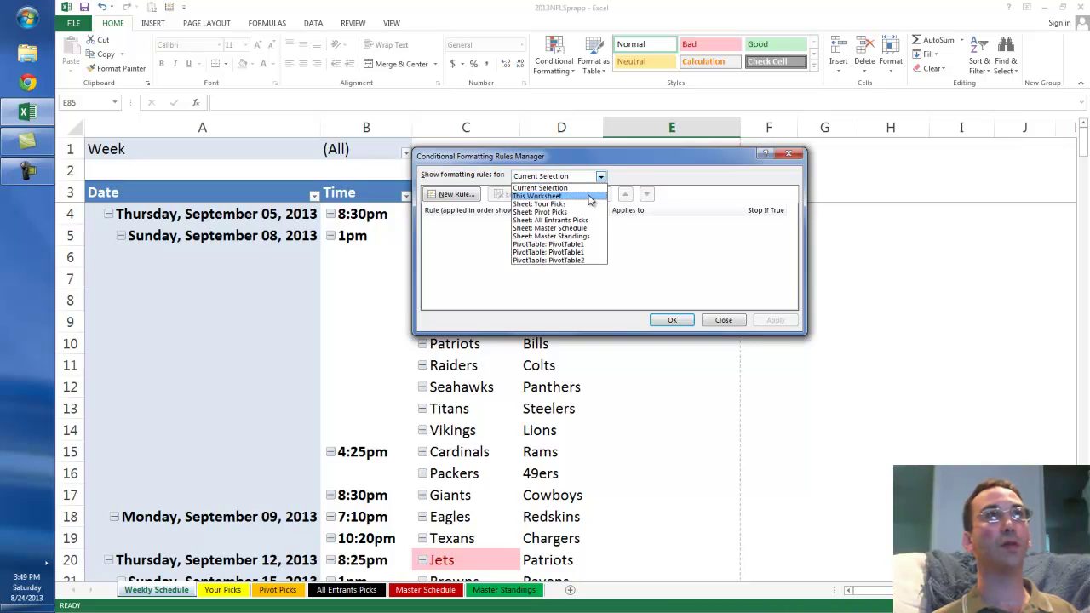
pyautogui.click(590, 197)
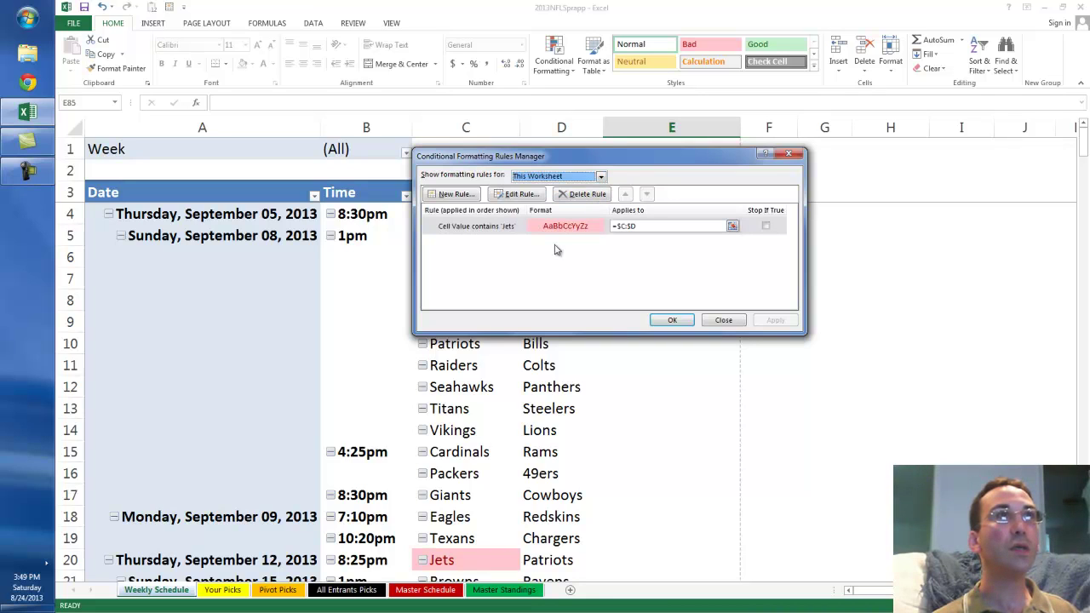
pyautogui.click(492, 227)
pyautogui.click(516, 194)
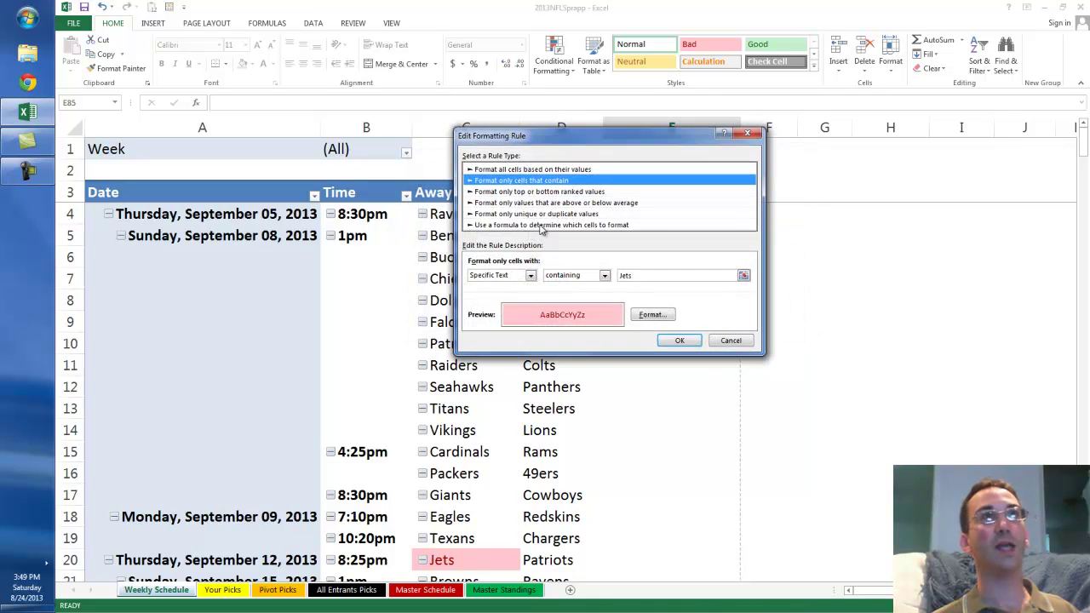
pyautogui.click(669, 275)
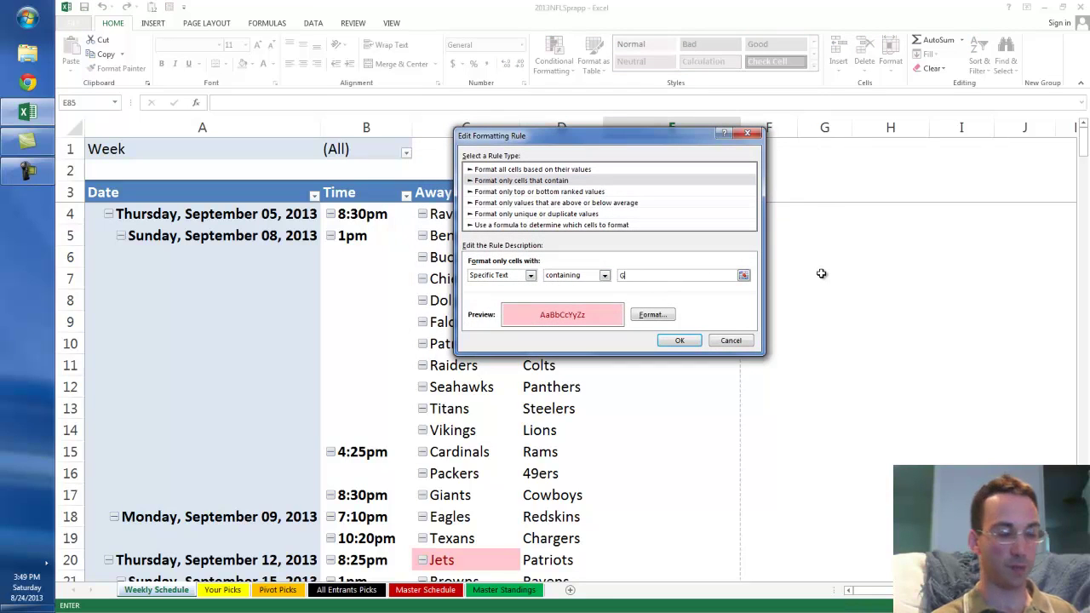
pyautogui.press('Return')
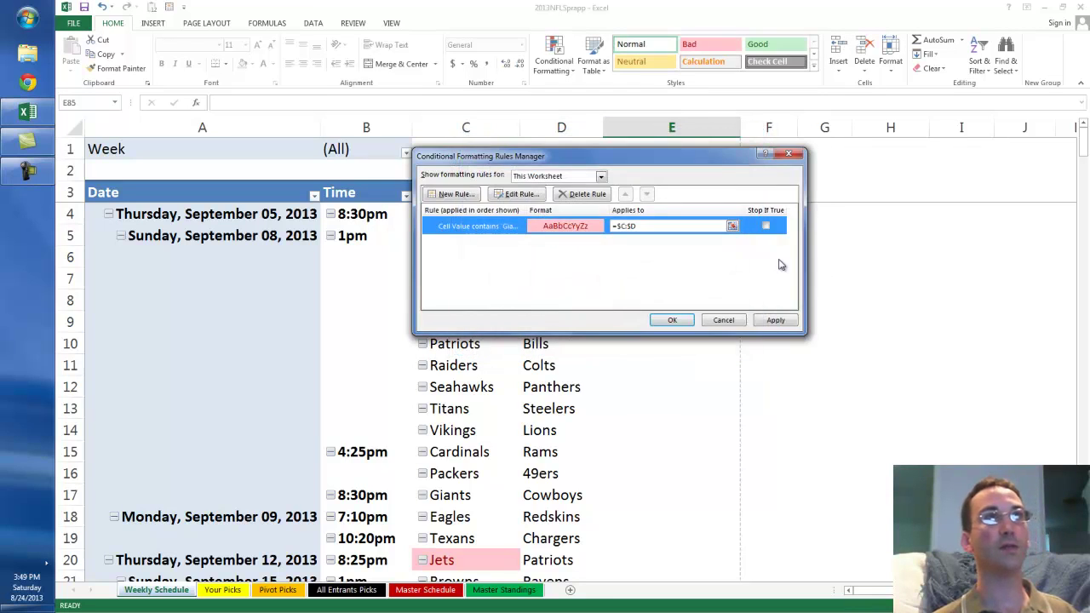
pyautogui.click(774, 320)
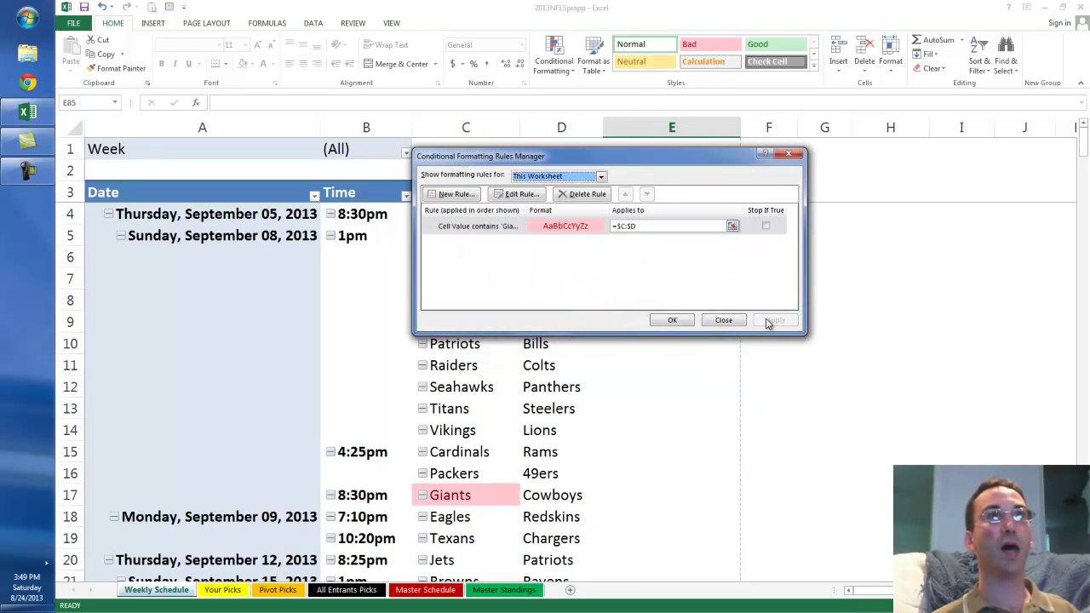
pyautogui.click(672, 320)
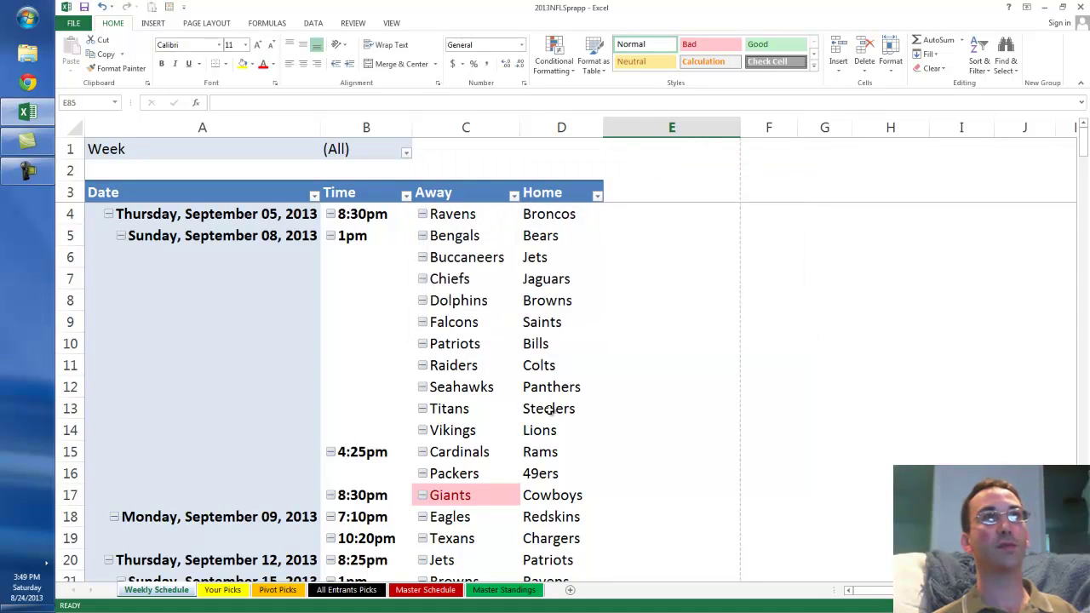
pyautogui.scroll(-7, 549, 409)
pyautogui.scroll(7, 549, 409)
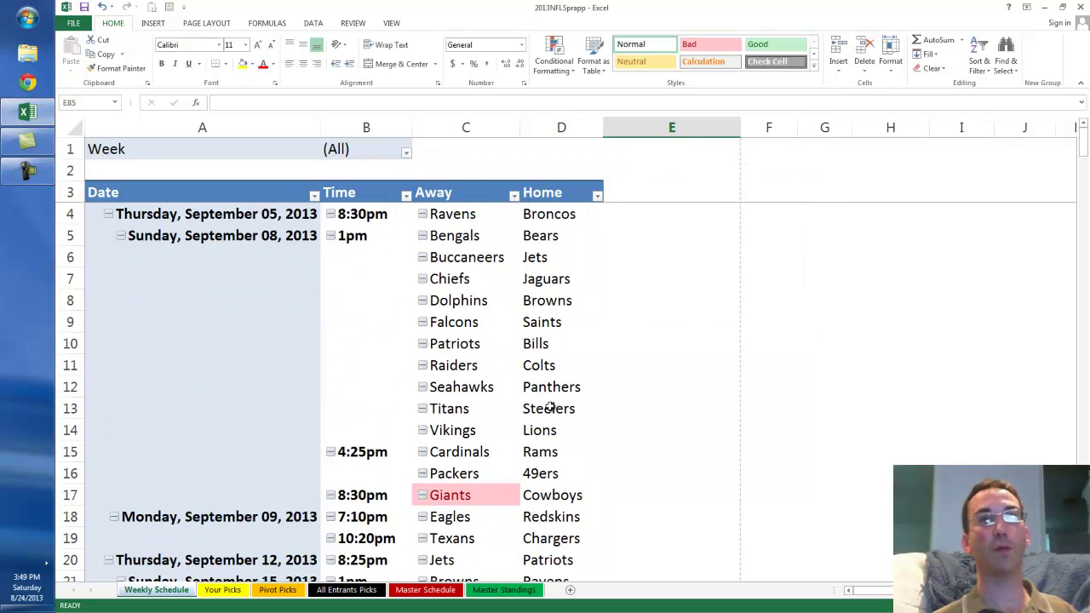
# Return to the Your Picks sheet and review the games and picked winners from week 12 back to week 1.
pyautogui.click(222, 589)
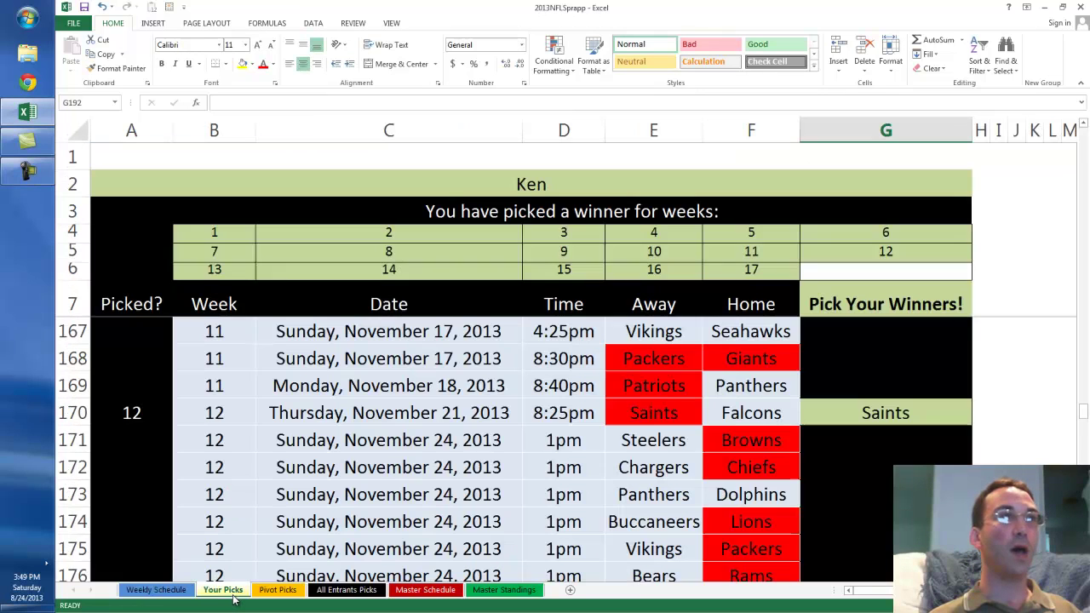
pyautogui.scroll(-1, 505, 349)
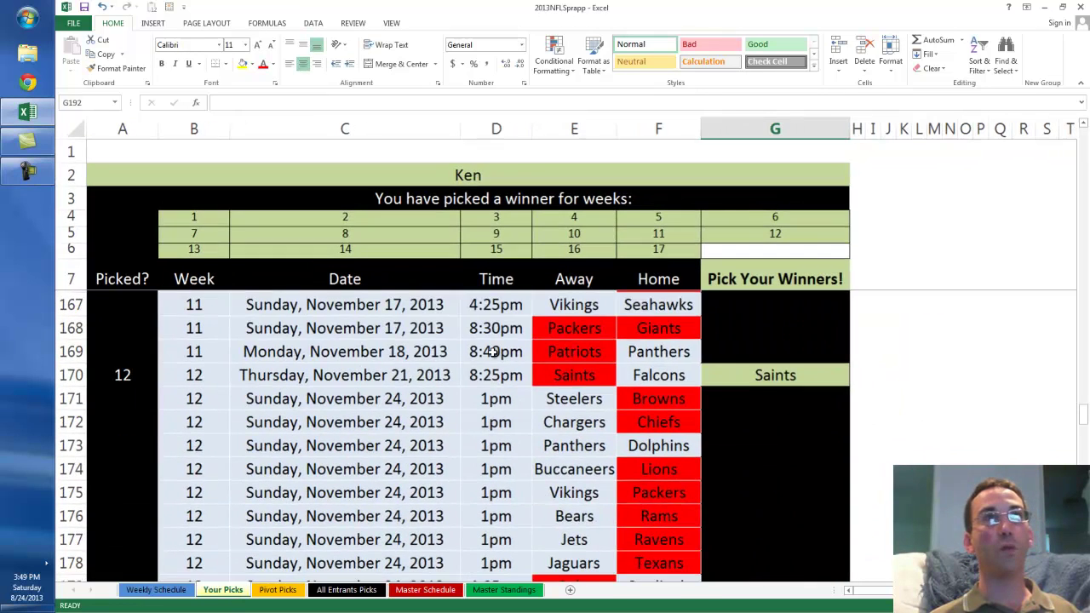
pyautogui.scroll(4, 480, 366)
pyautogui.scroll(19, 481, 366)
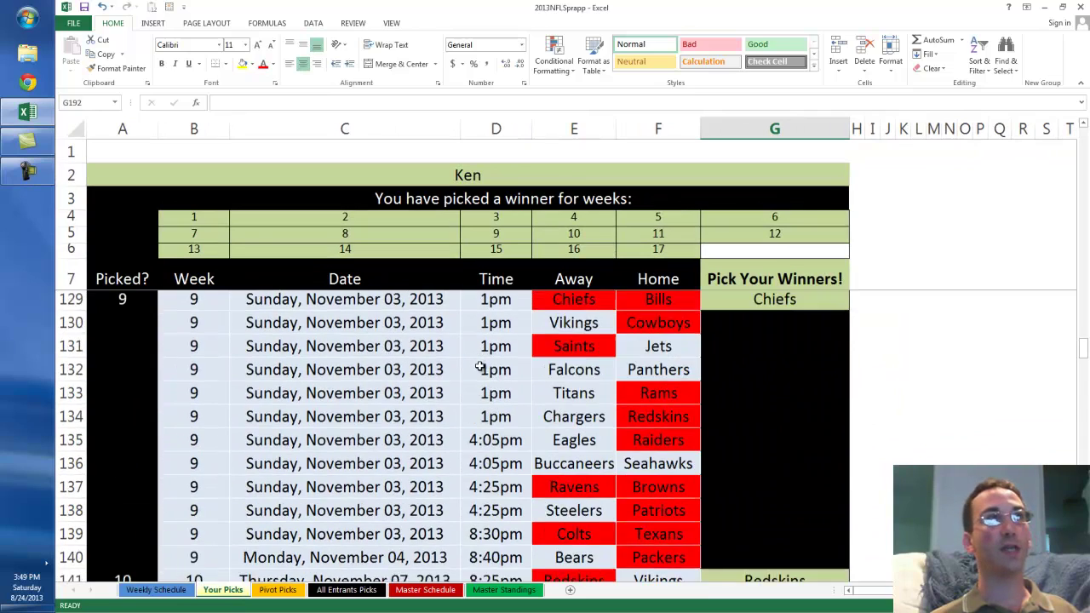
pyautogui.scroll(8, 476, 368)
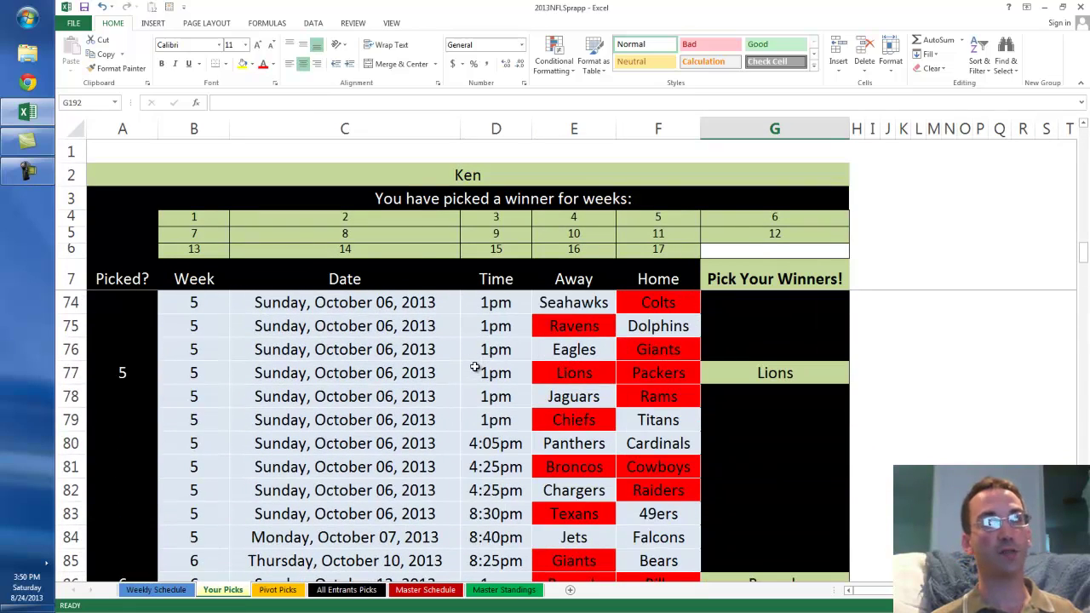
pyautogui.scroll(19, 474, 367)
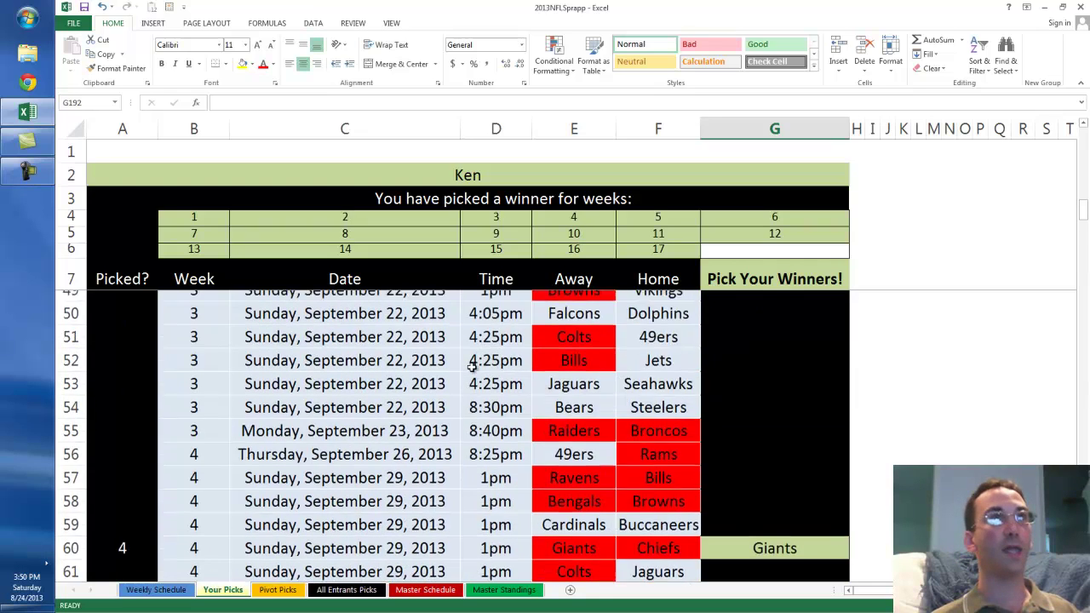
pyautogui.scroll(3, 467, 368)
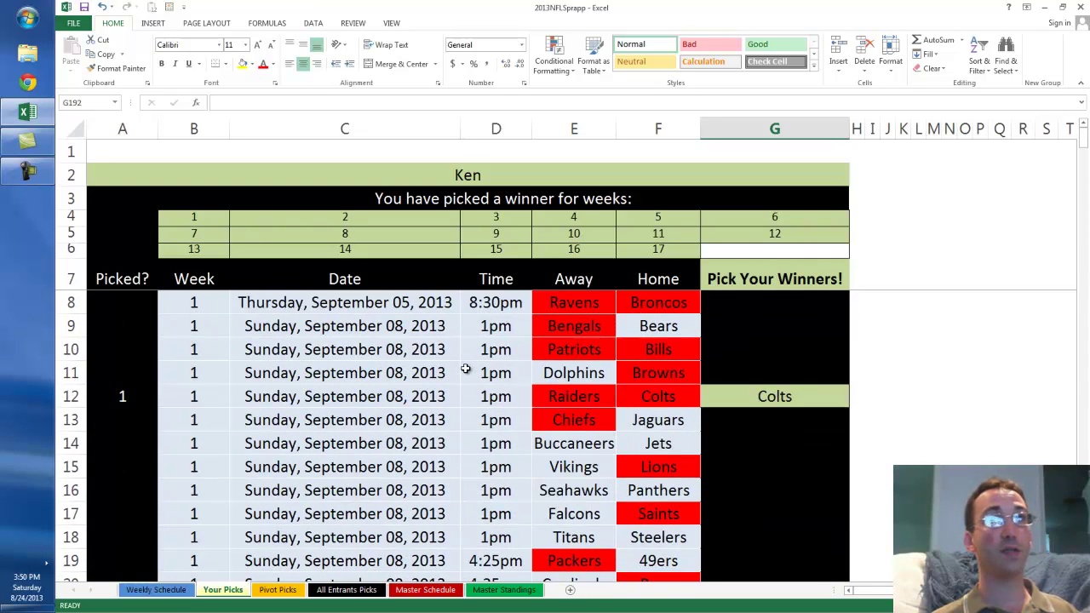